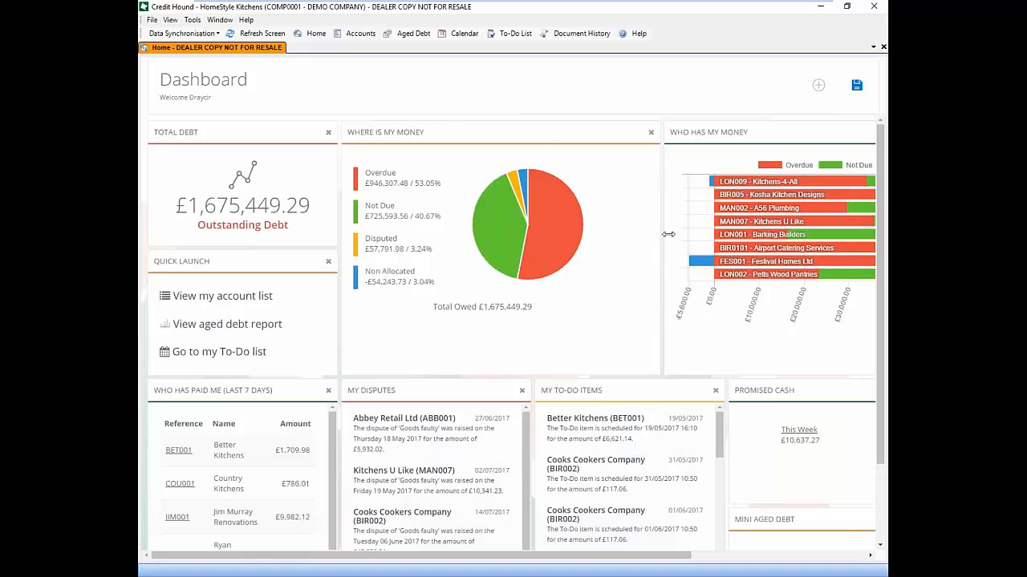
Open the Overdue accounts list from the red Overdue slice of the Where Is My Money chart
scroll(883, 237, down, 3)
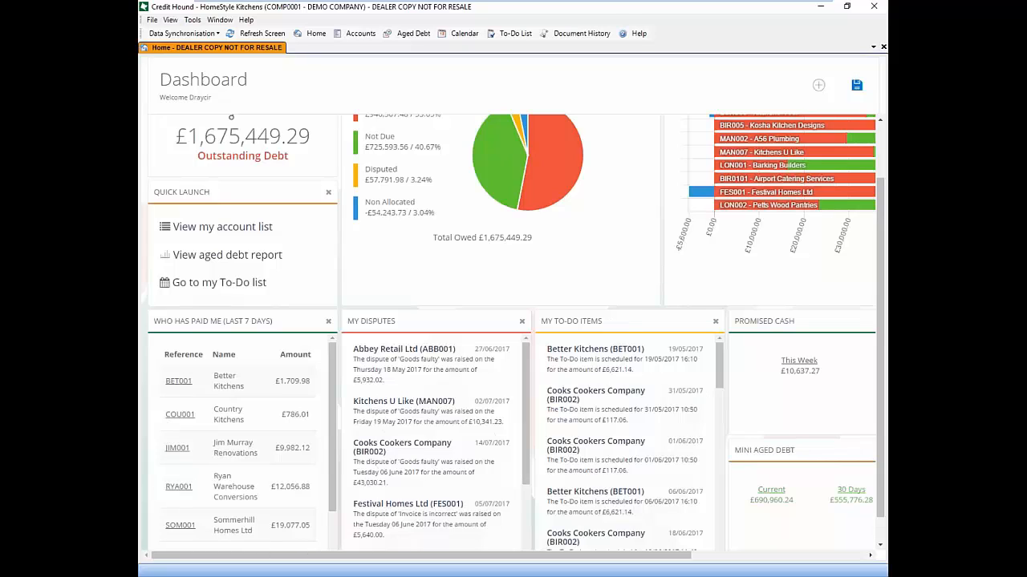
drag(615, 555, 793, 554)
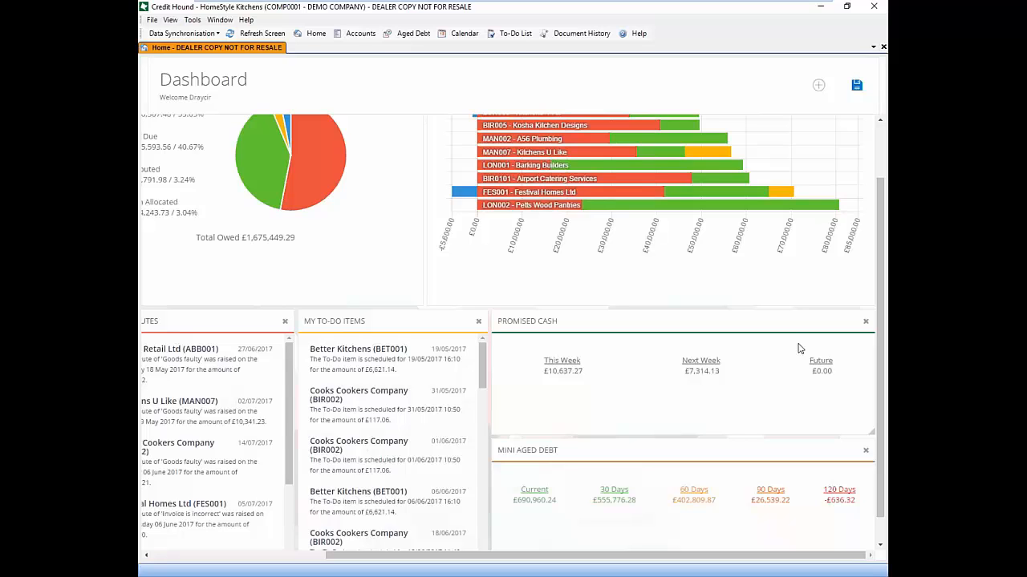
drag(882, 240, 875, 120)
drag(516, 559, 370, 551)
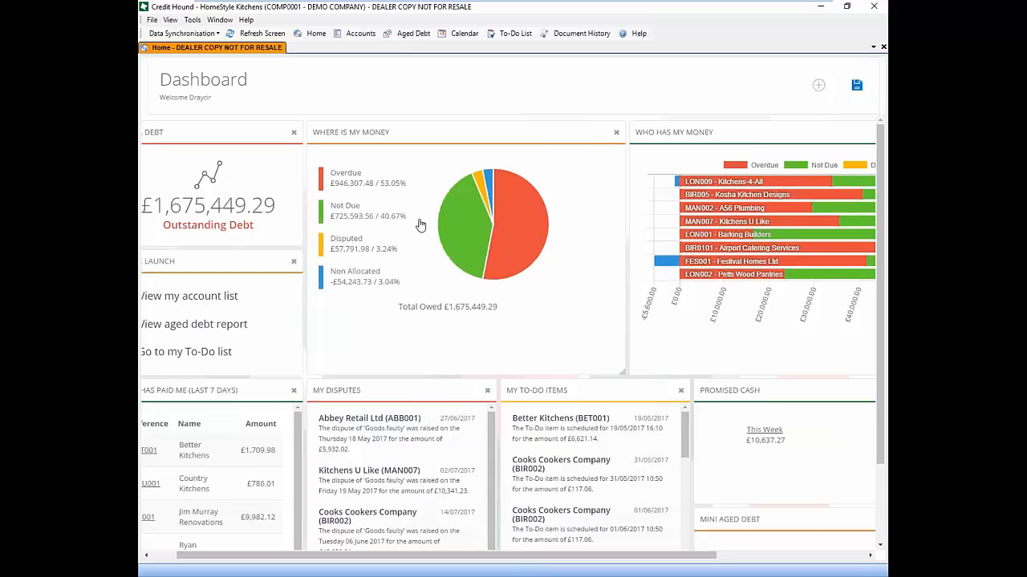
click(517, 232)
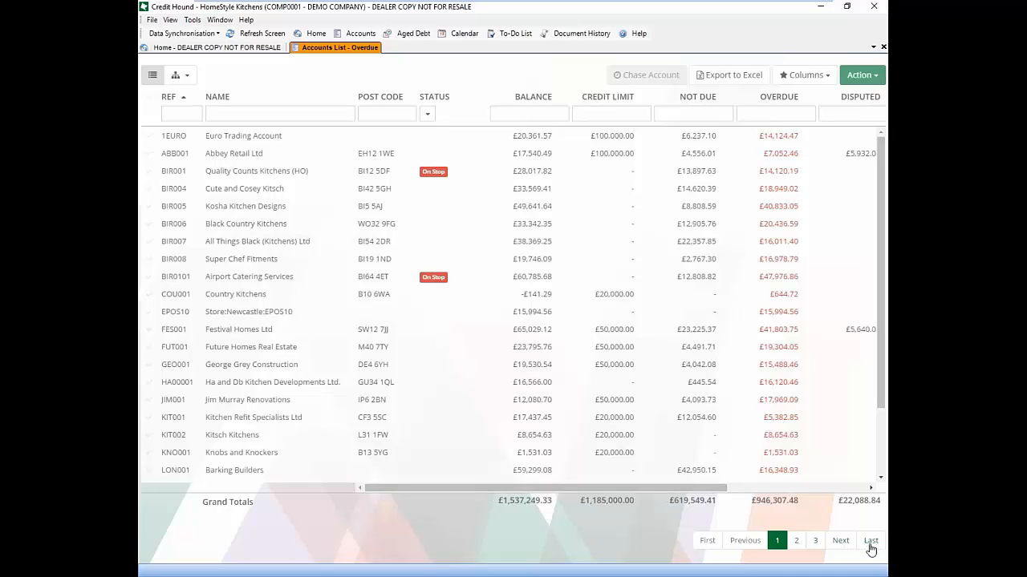
Add the Analysis Code 2 - Sales Person column to the overdue accounts list
click(840, 543)
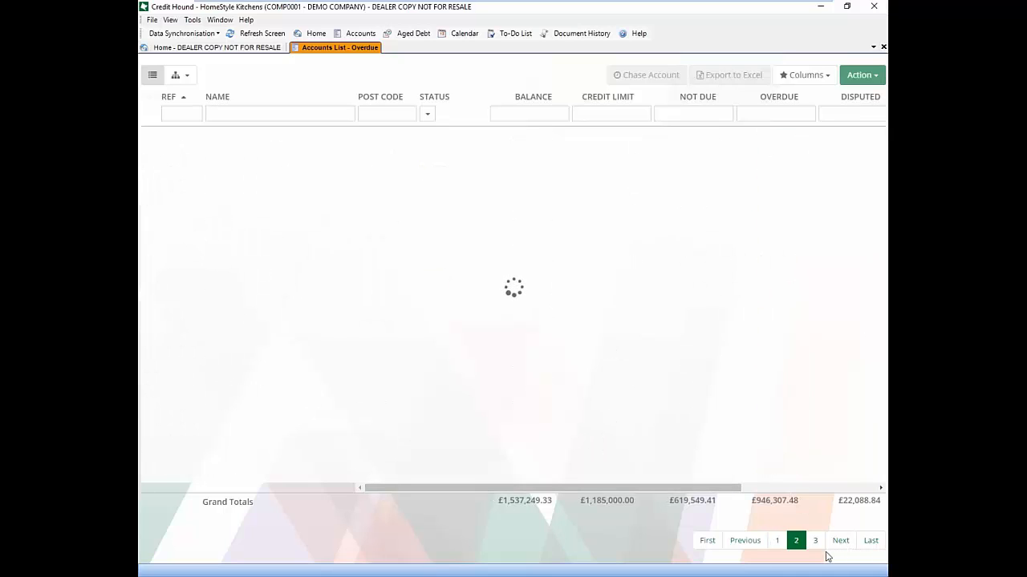
click(752, 543)
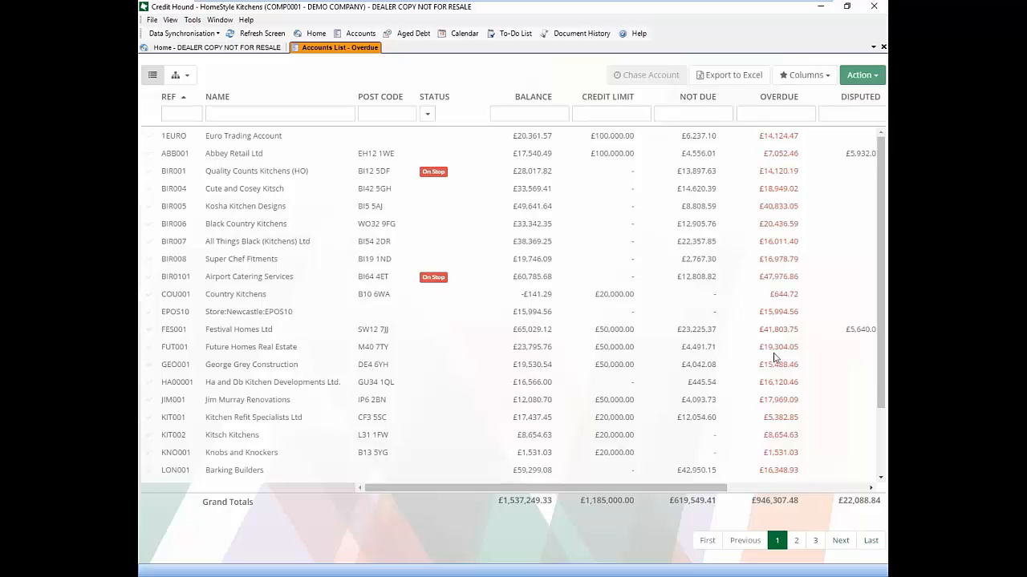
click(805, 75)
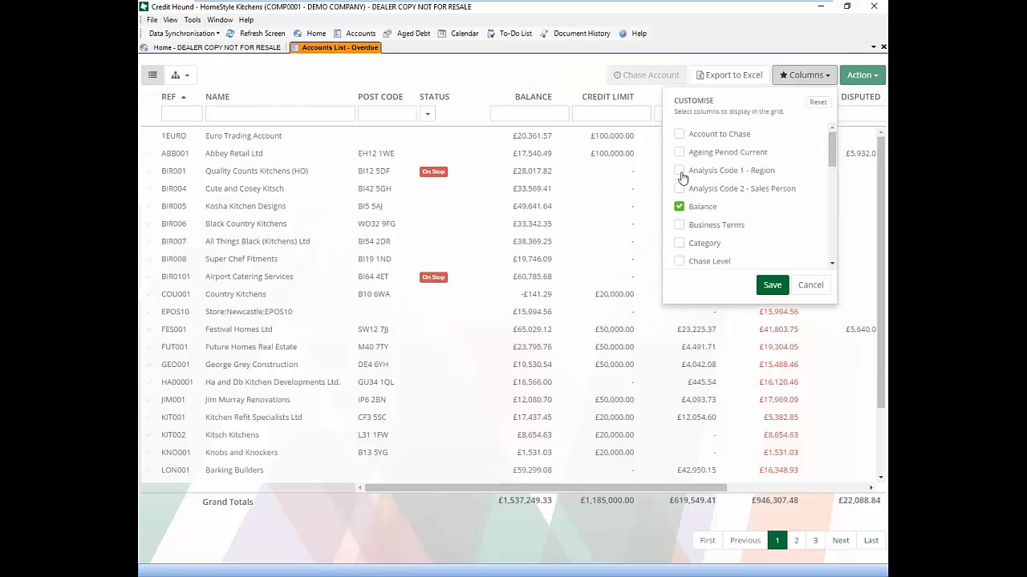
click(678, 190)
drag(834, 154, 828, 249)
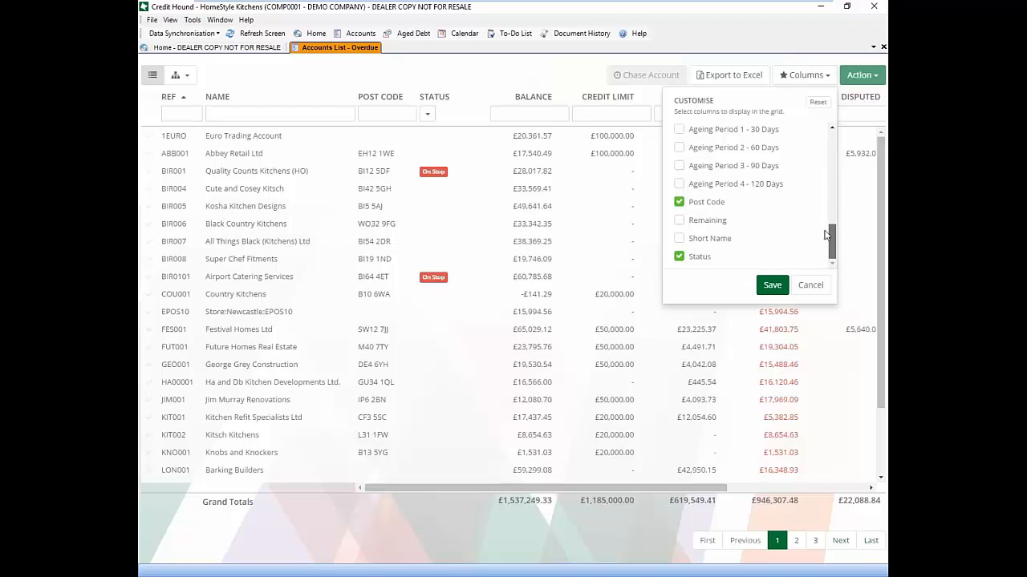
scroll(826, 233, up, 3)
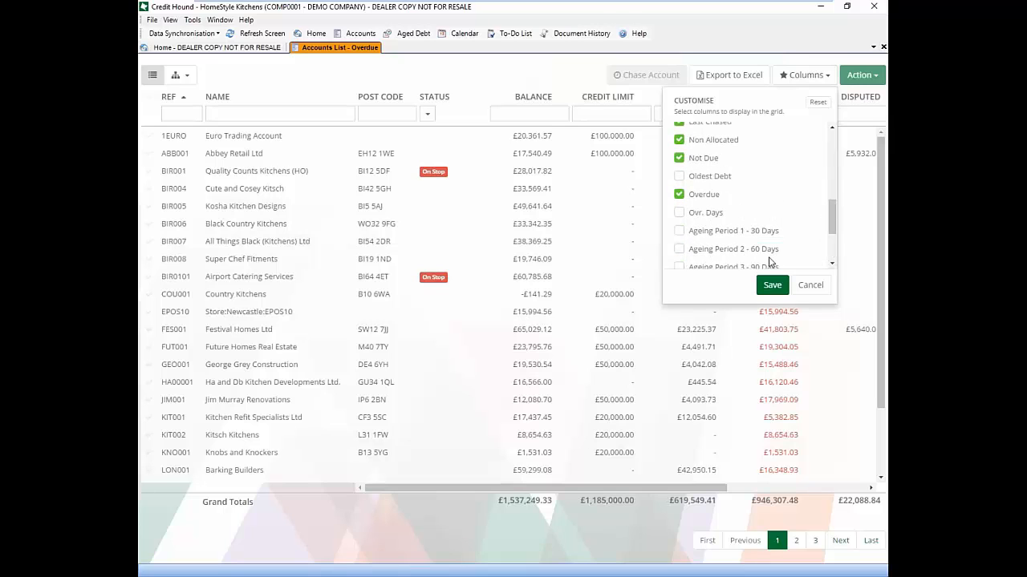
click(772, 285)
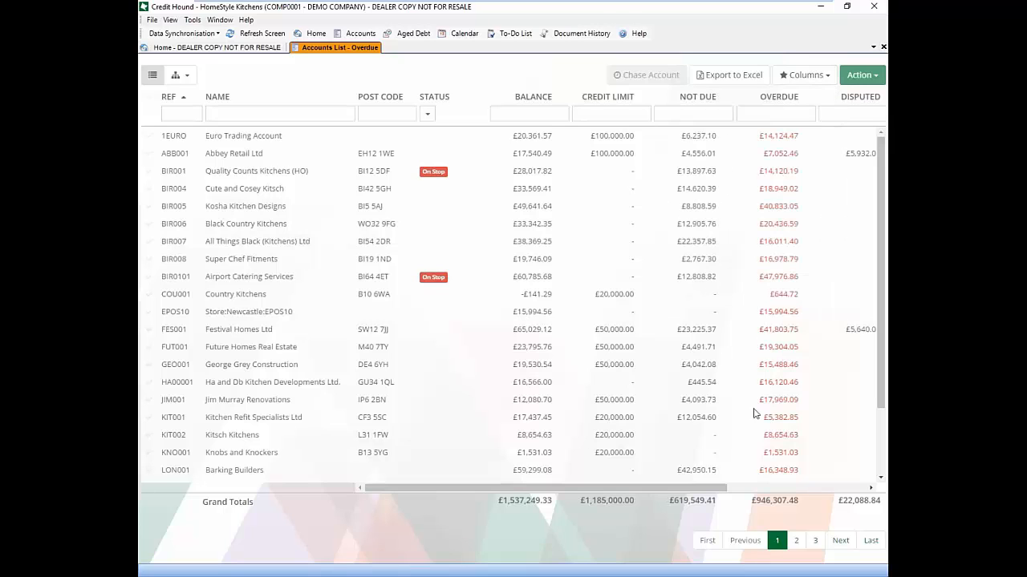
Sort the accounts by overdue amount and open Festival Homes Ltd for chasing
click(780, 98)
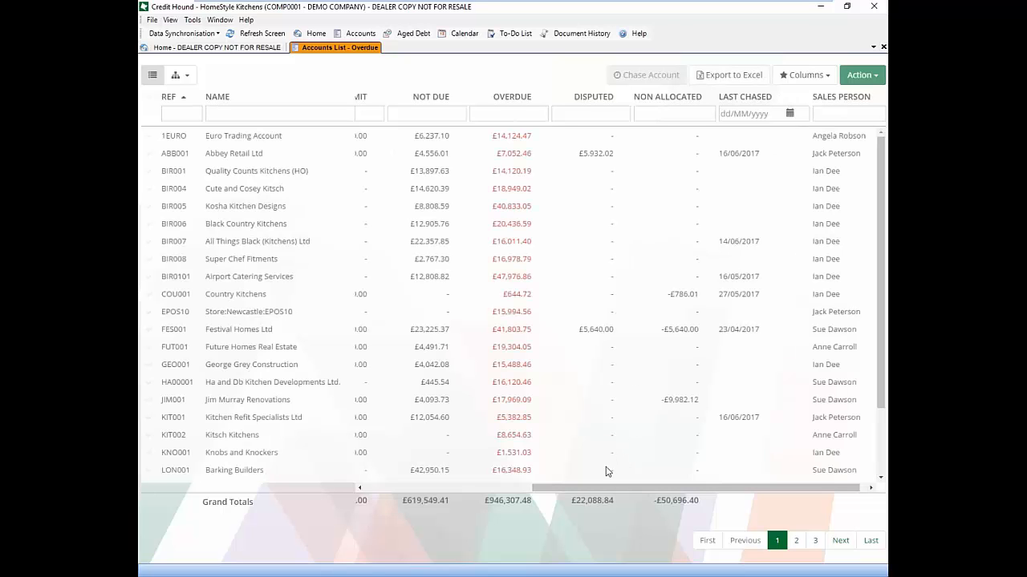
drag(605, 486, 330, 461)
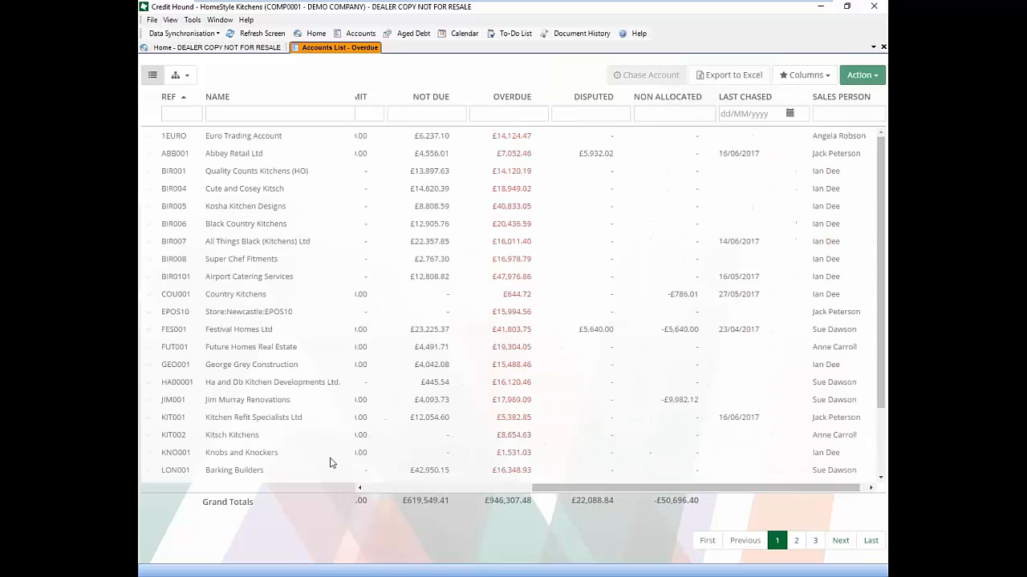
click(234, 330)
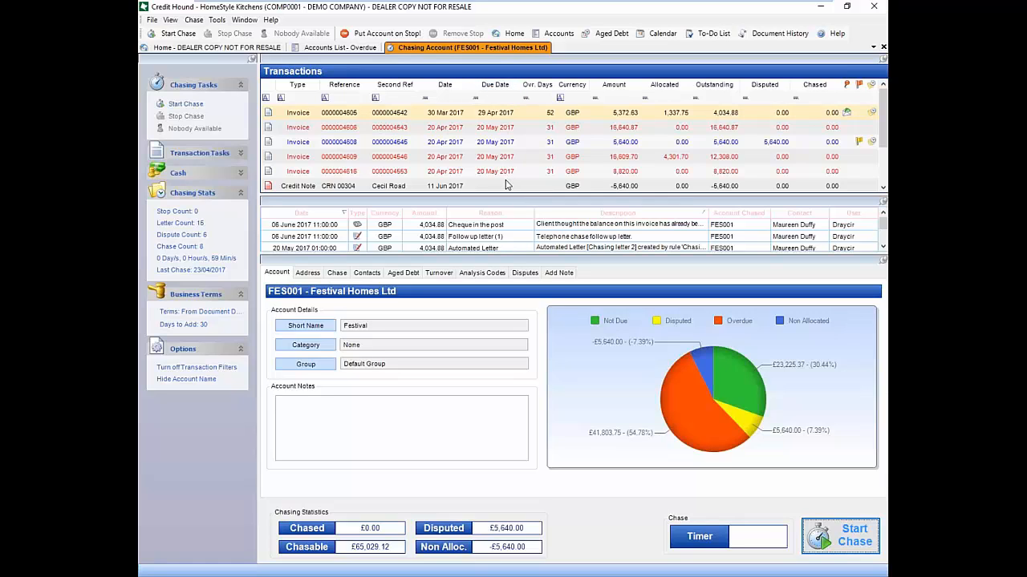
click(545, 131)
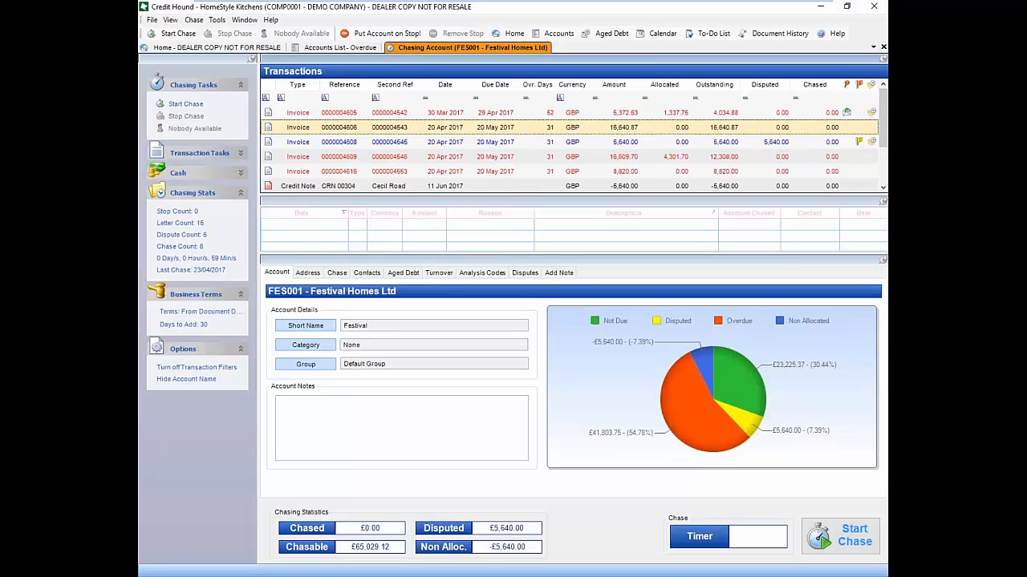
drag(883, 140, 883, 182)
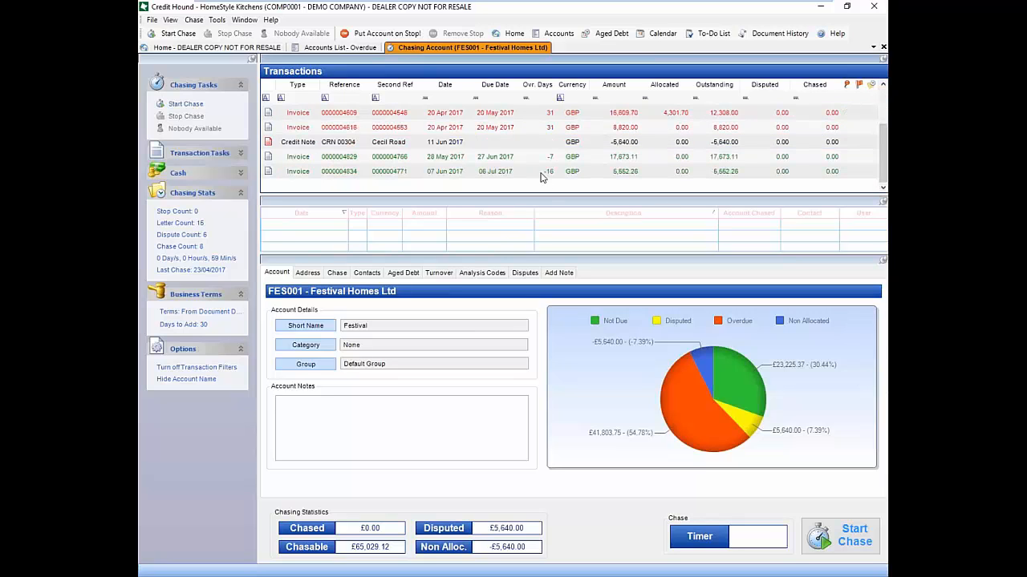
click(547, 159)
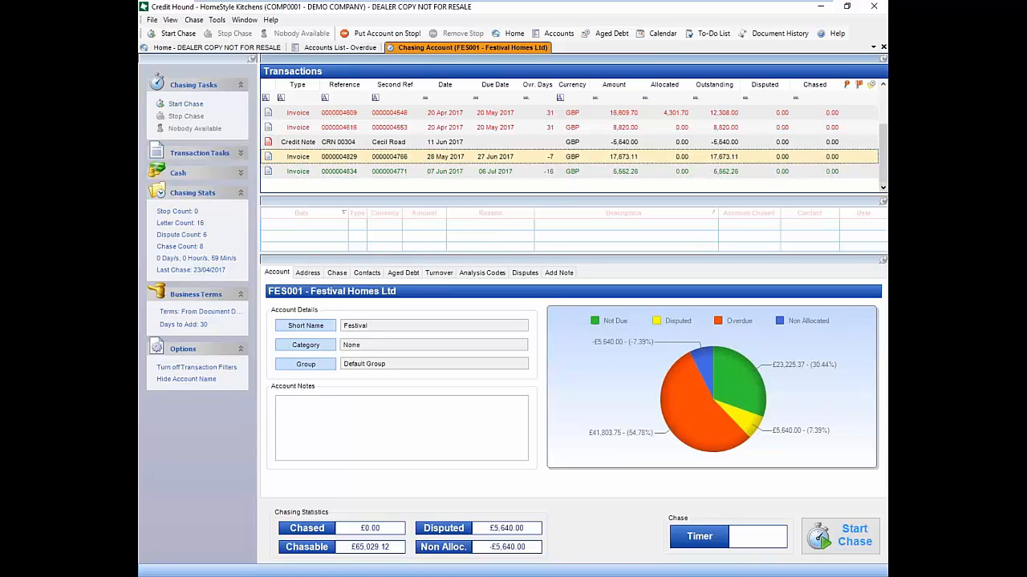
drag(883, 161, 878, 112)
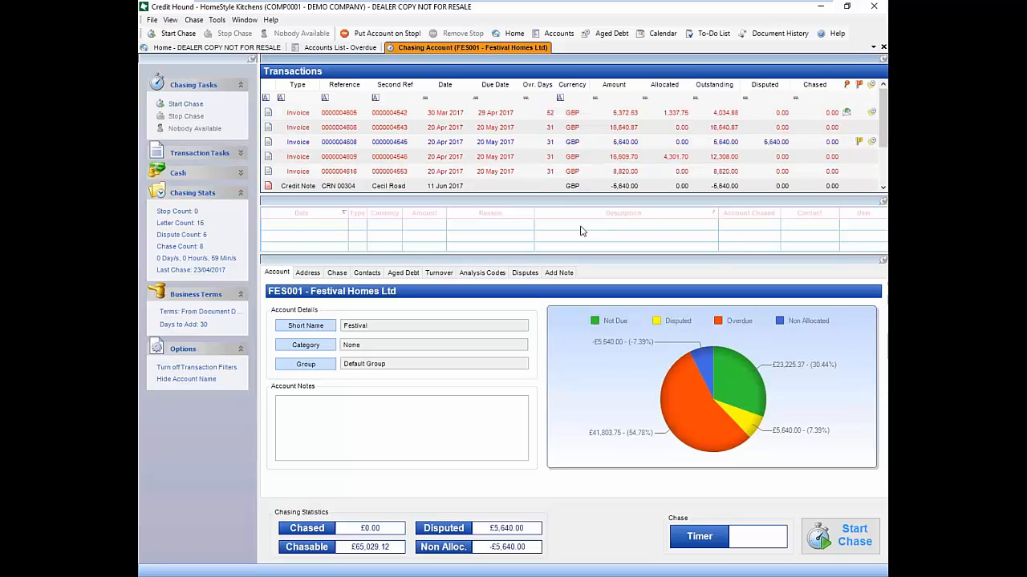
click(537, 117)
drag(551, 254, 548, 265)
drag(546, 206, 546, 204)
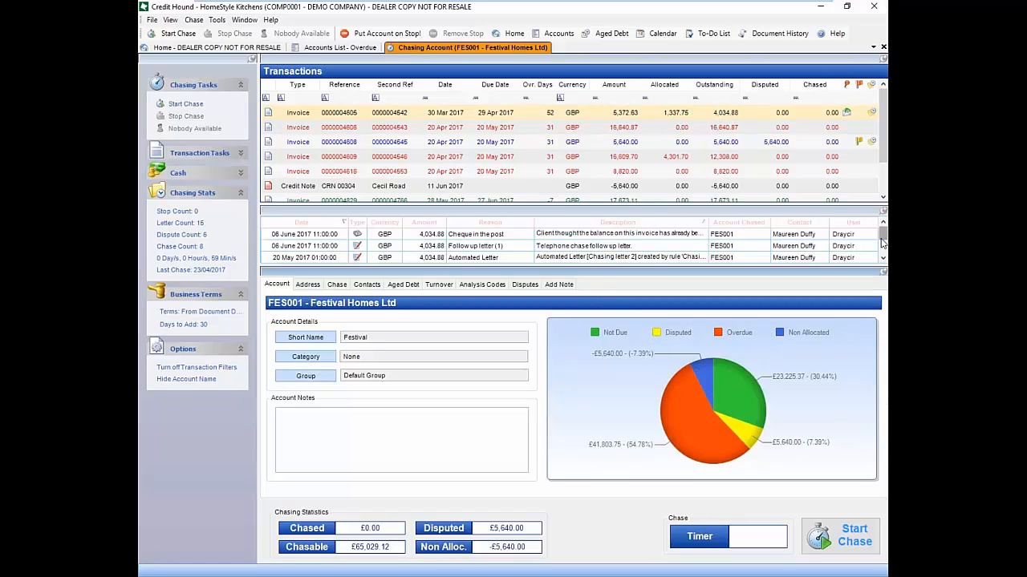
scroll(883, 243, down, 1)
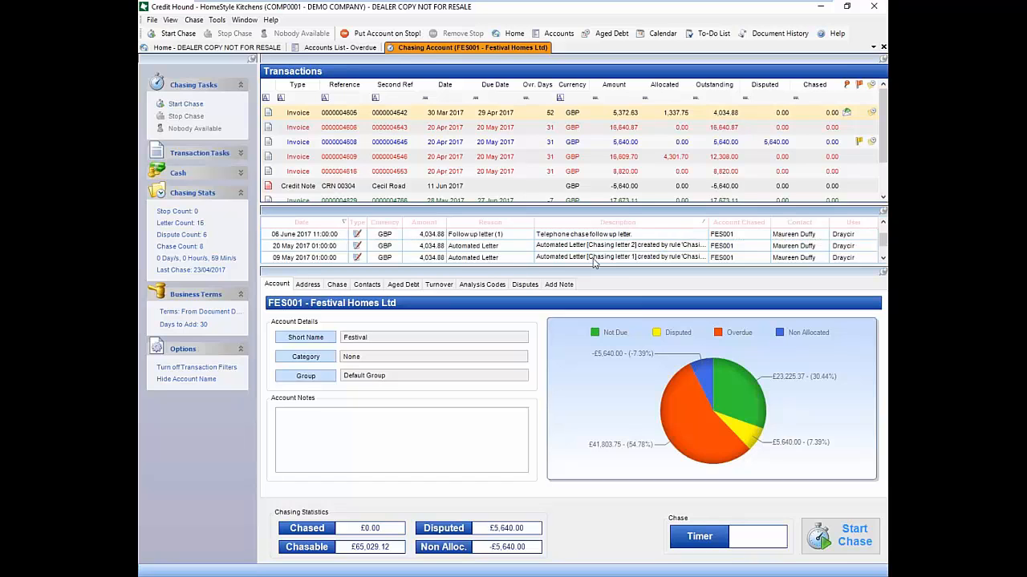
click(622, 255)
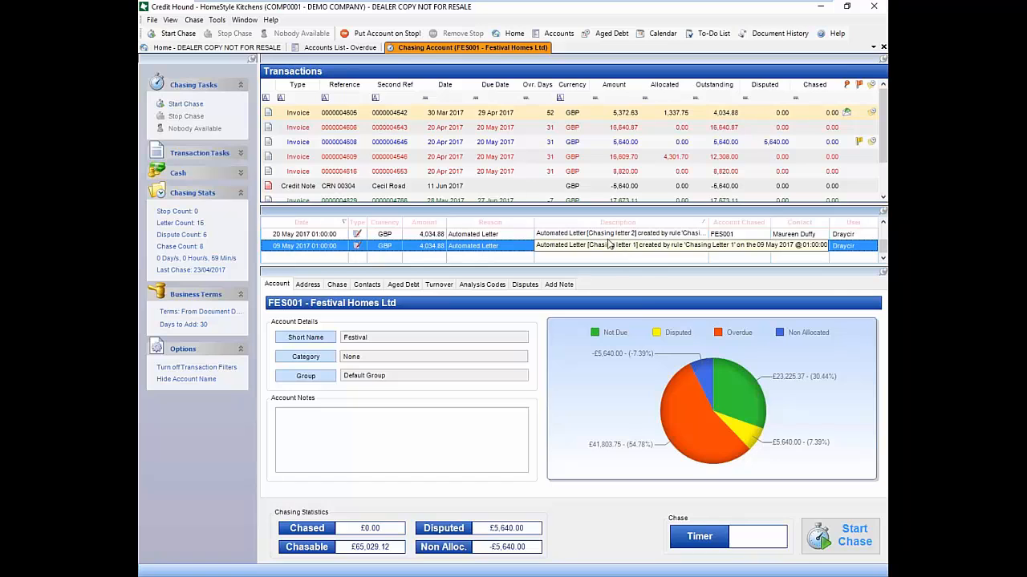
click(604, 236)
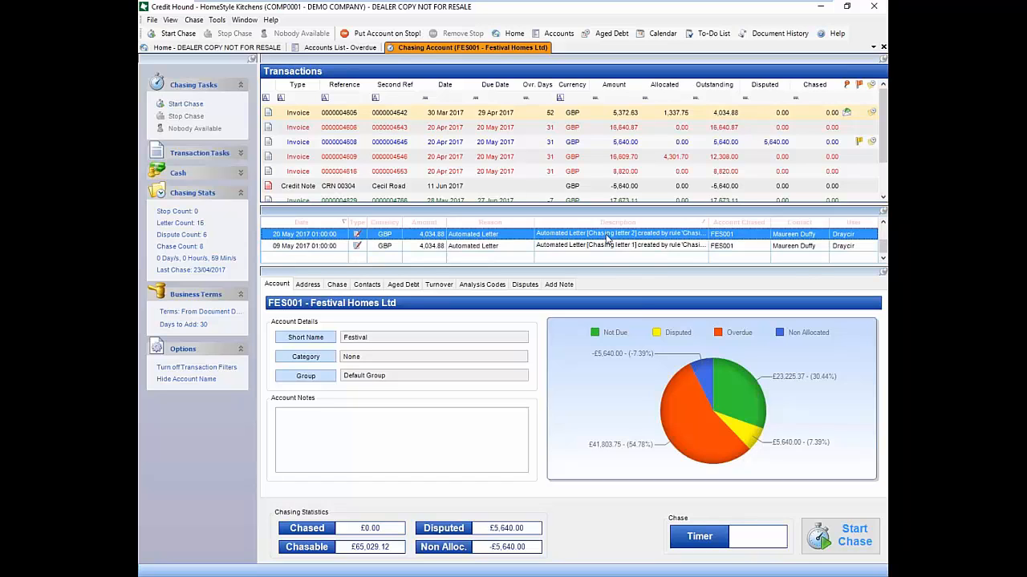
click(883, 222)
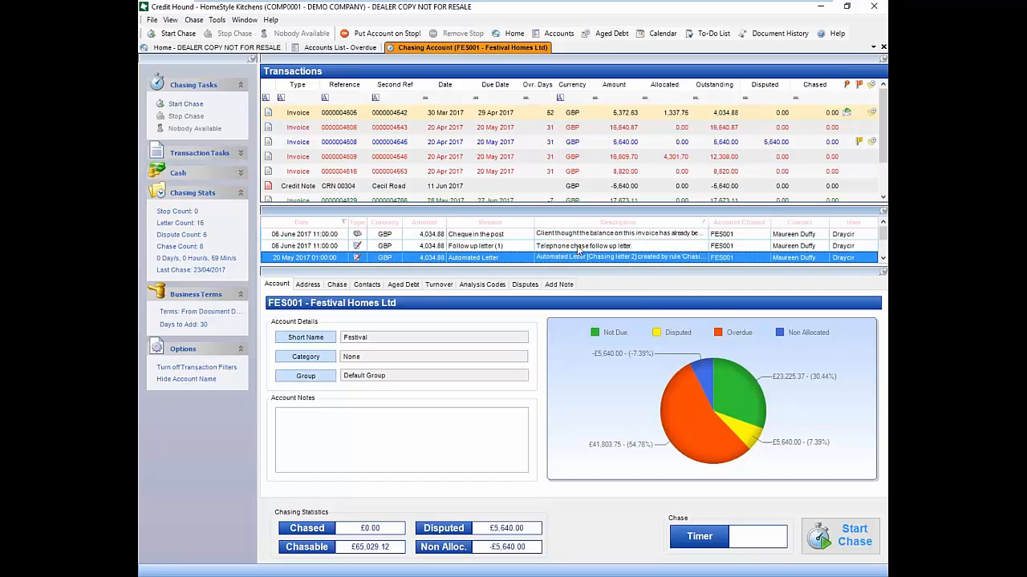
click(576, 247)
click(592, 234)
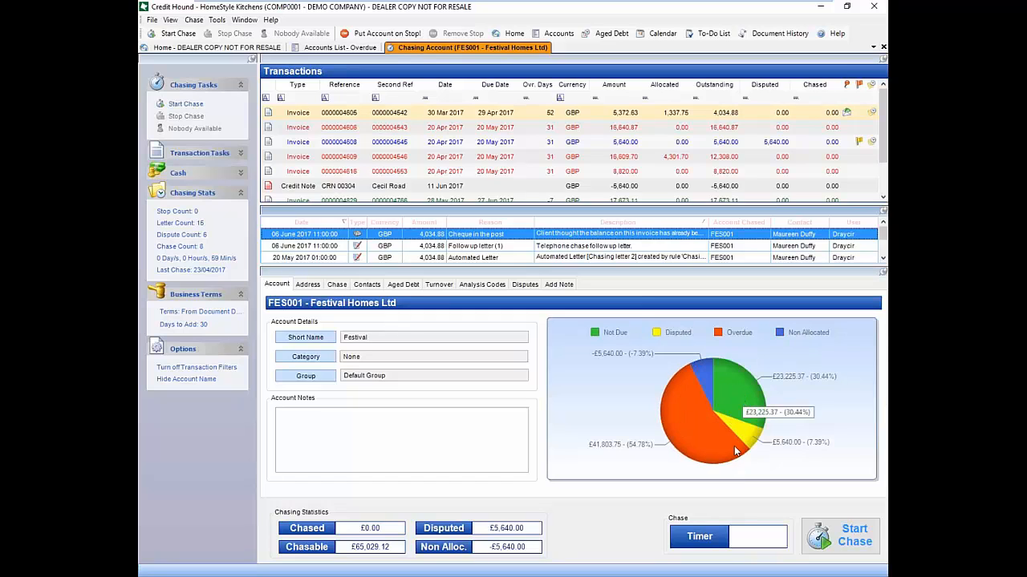
Review the address, contacts, aged debt, turnover, analysis codes and disputes, then select the 20 Apr 2017 invoice in Chase
click(369, 441)
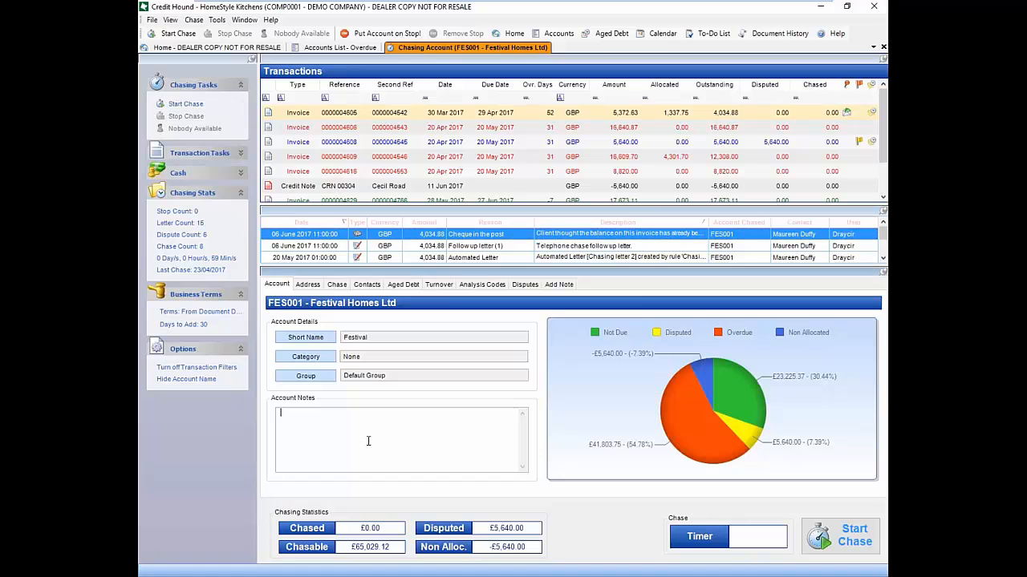
click(309, 285)
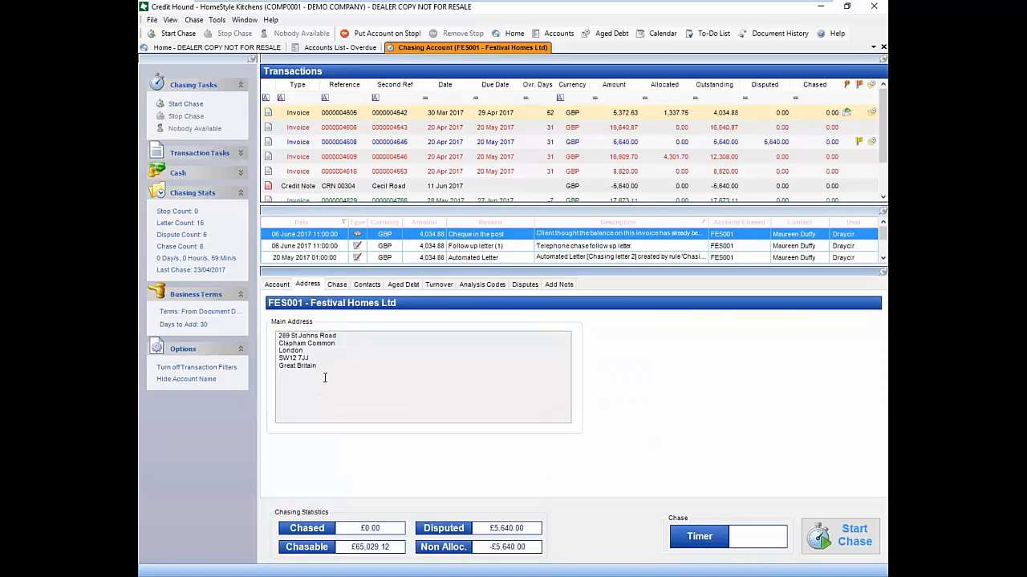
click(374, 286)
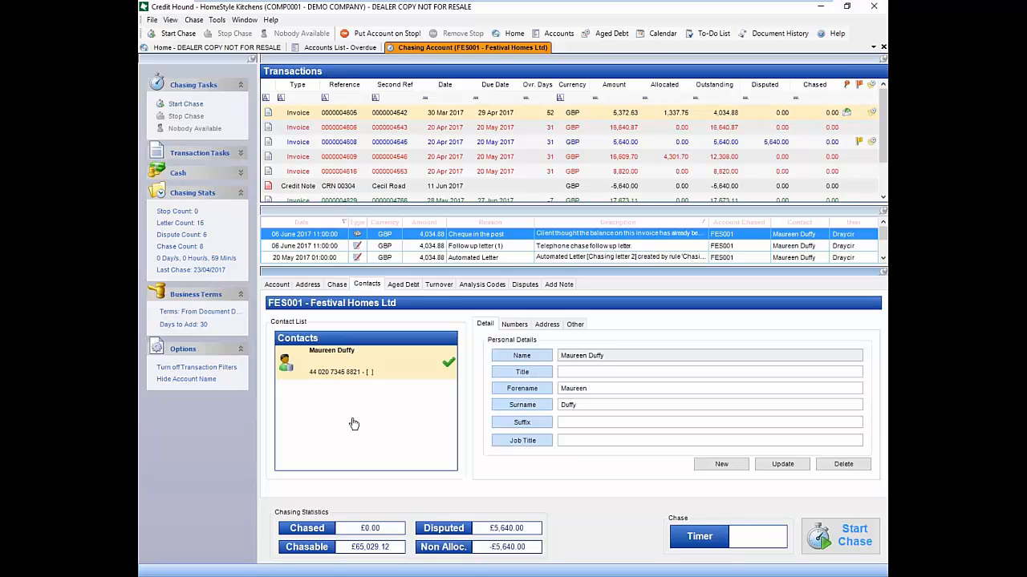
click(407, 286)
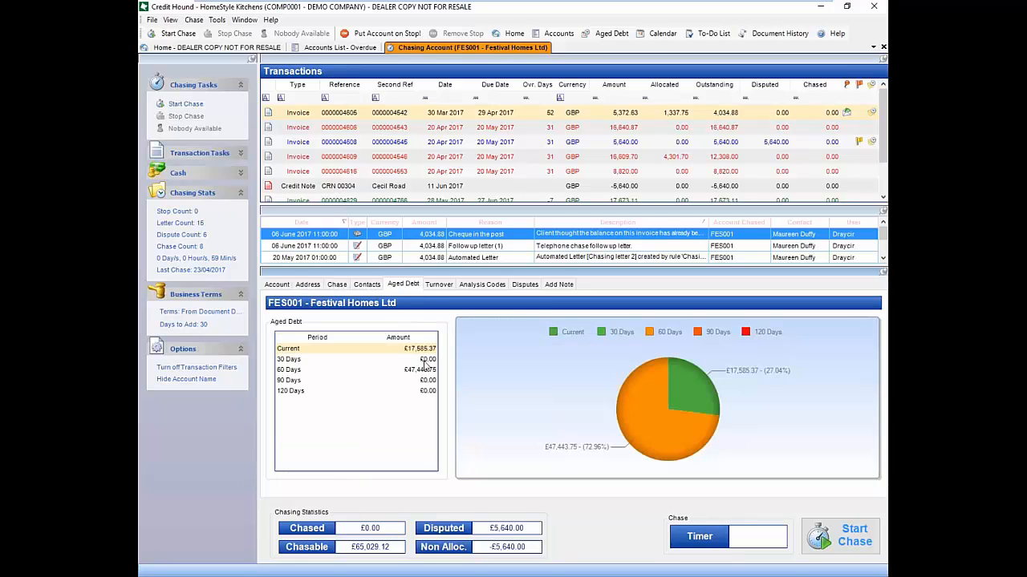
click(438, 285)
click(486, 287)
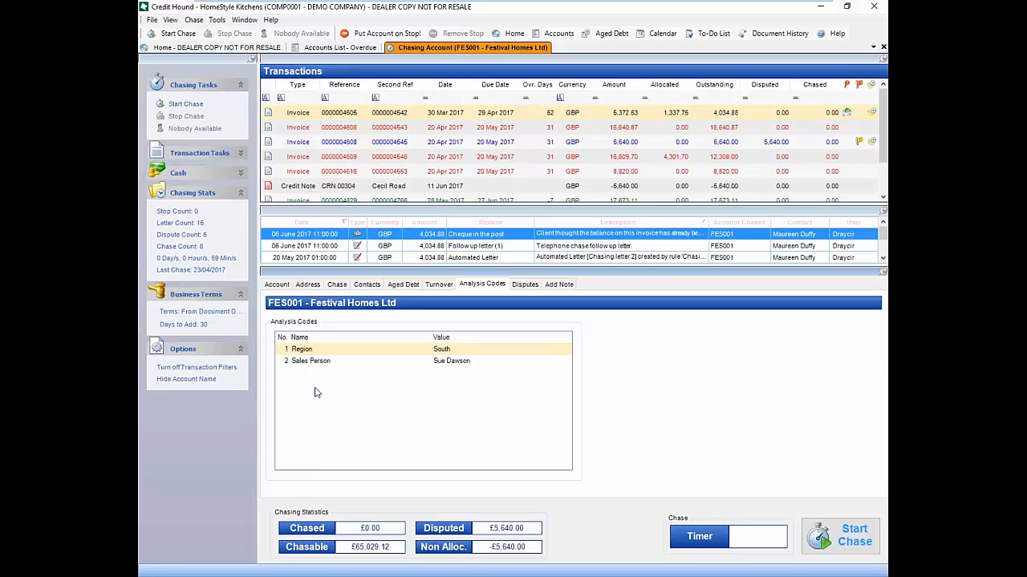
click(522, 285)
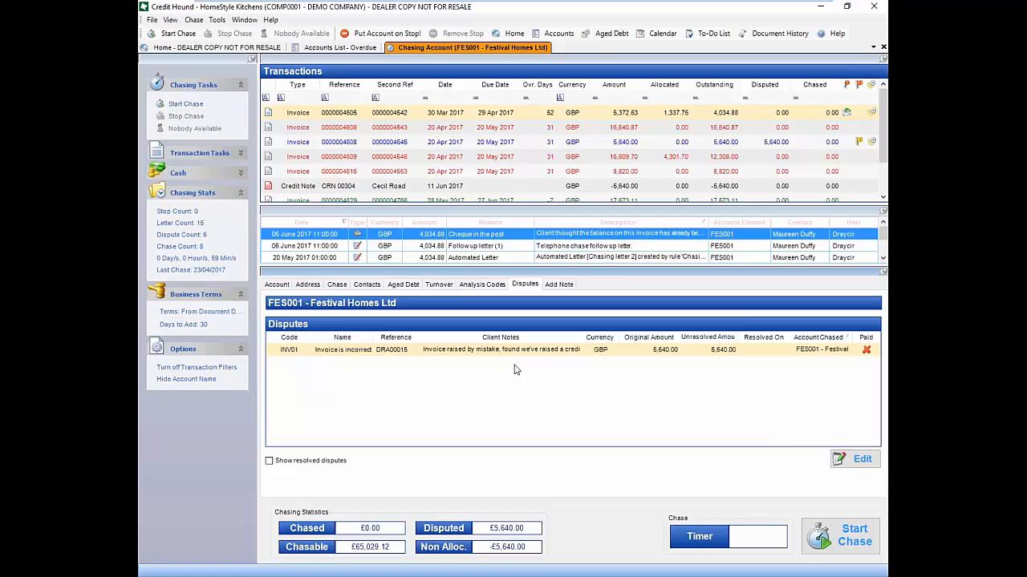
click(338, 287)
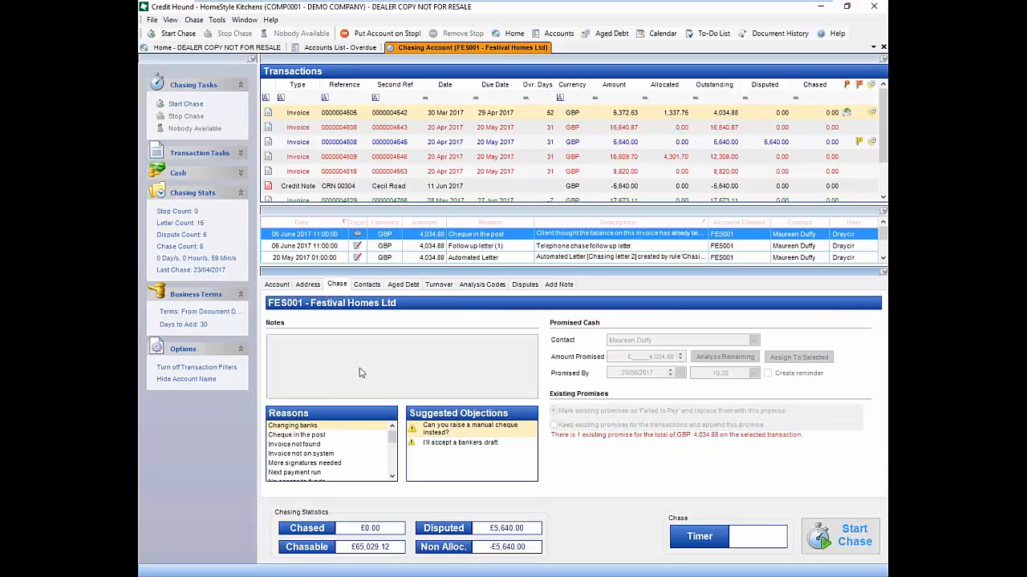
click(667, 130)
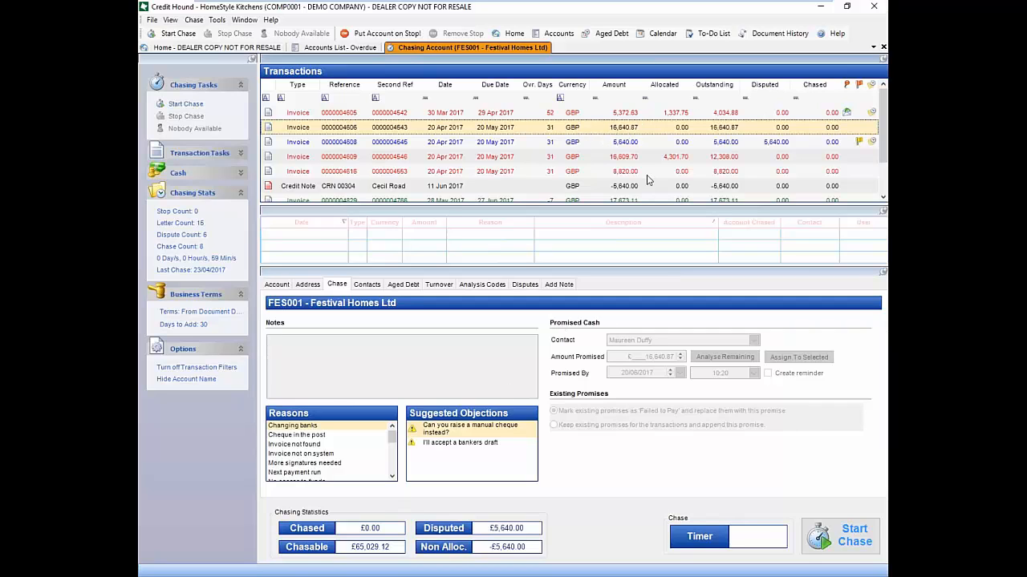
click(841, 536)
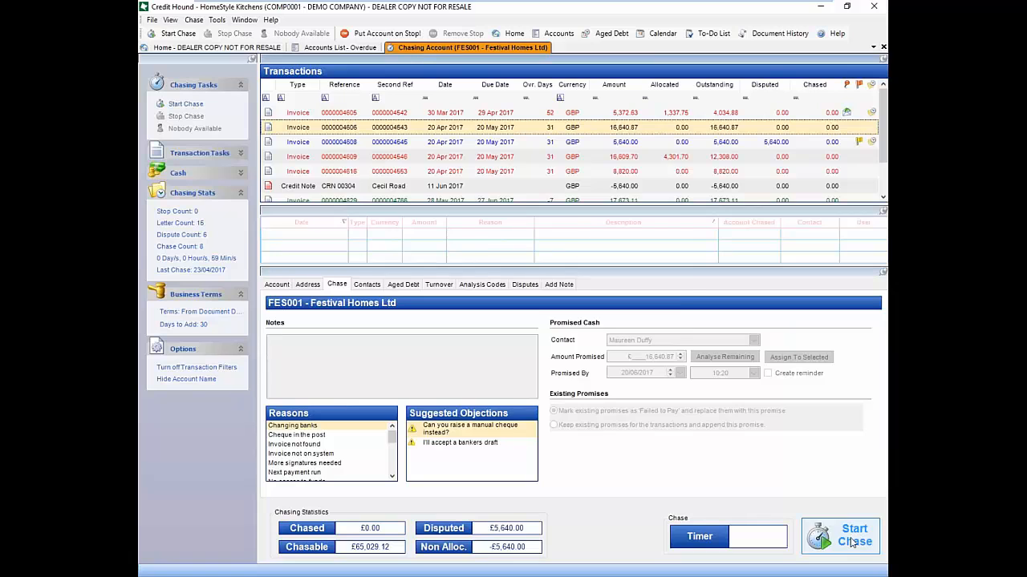
click(574, 410)
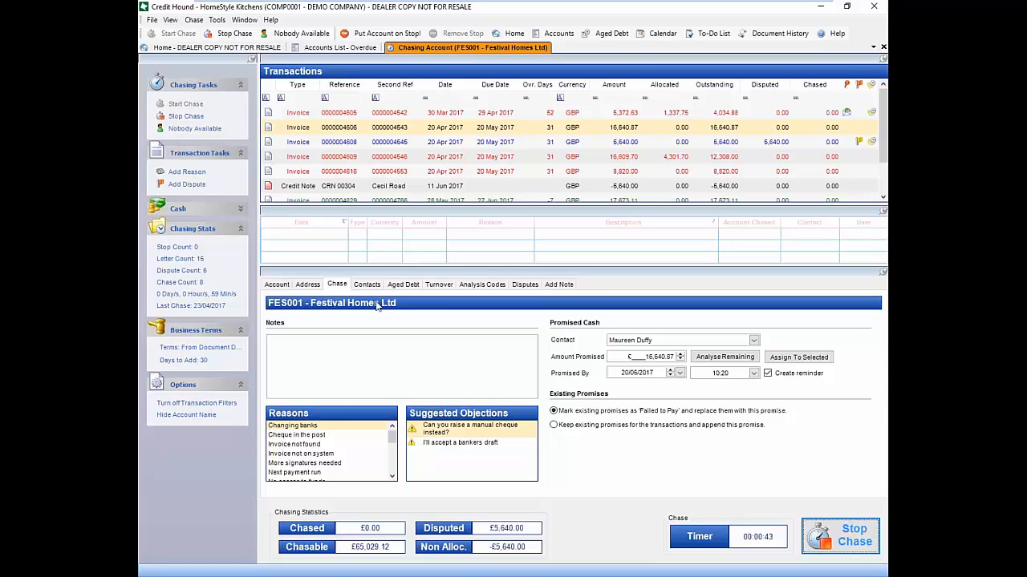
click(664, 131)
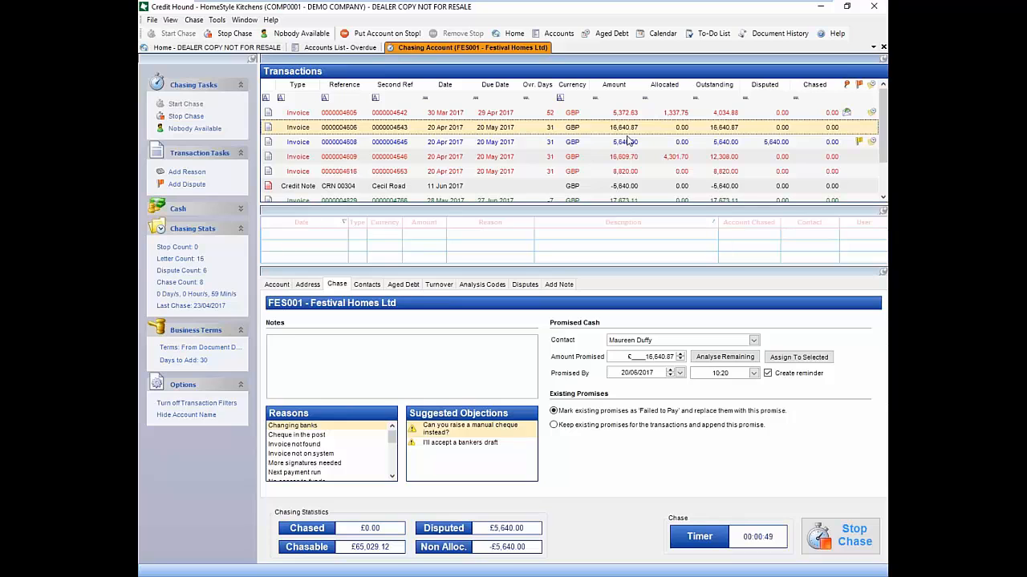
ctrl+click(624, 170)
ctrl+click(624, 157)
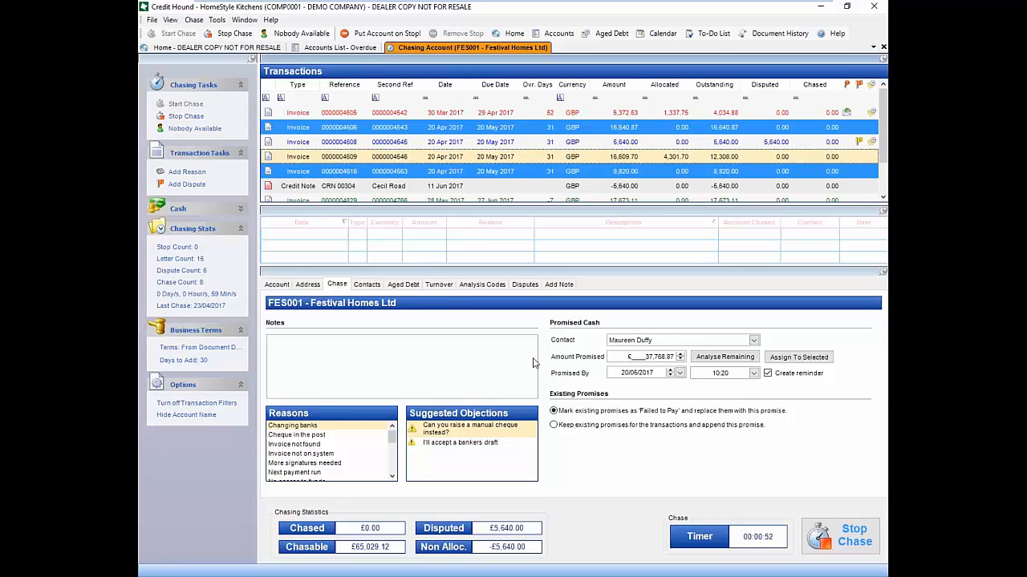
click(565, 127)
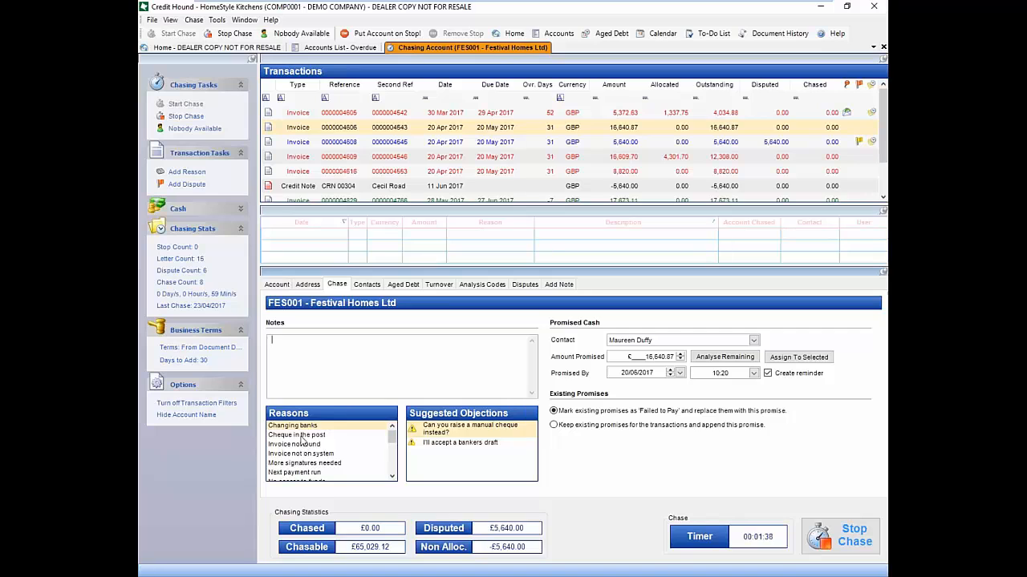
click(301, 436)
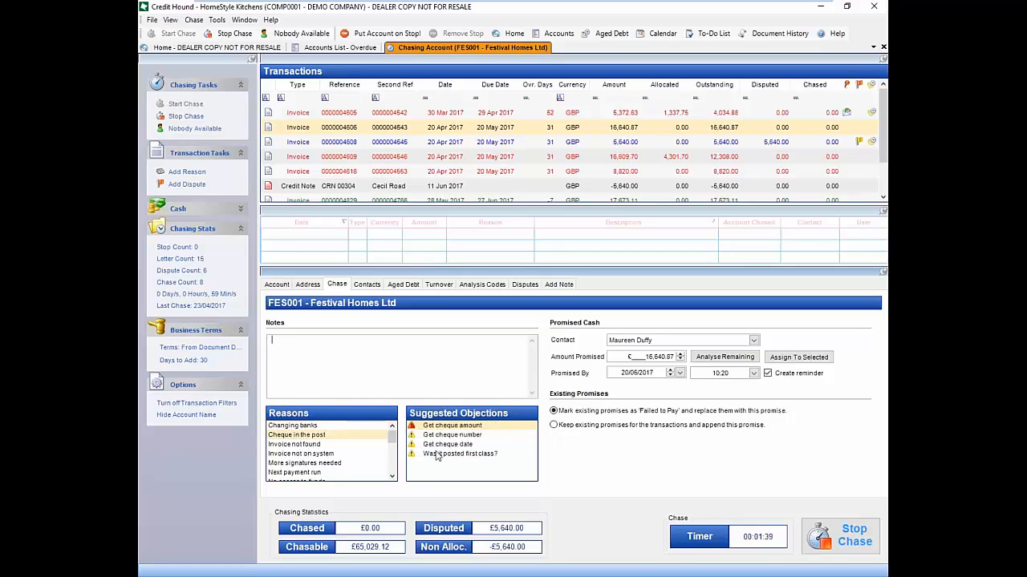
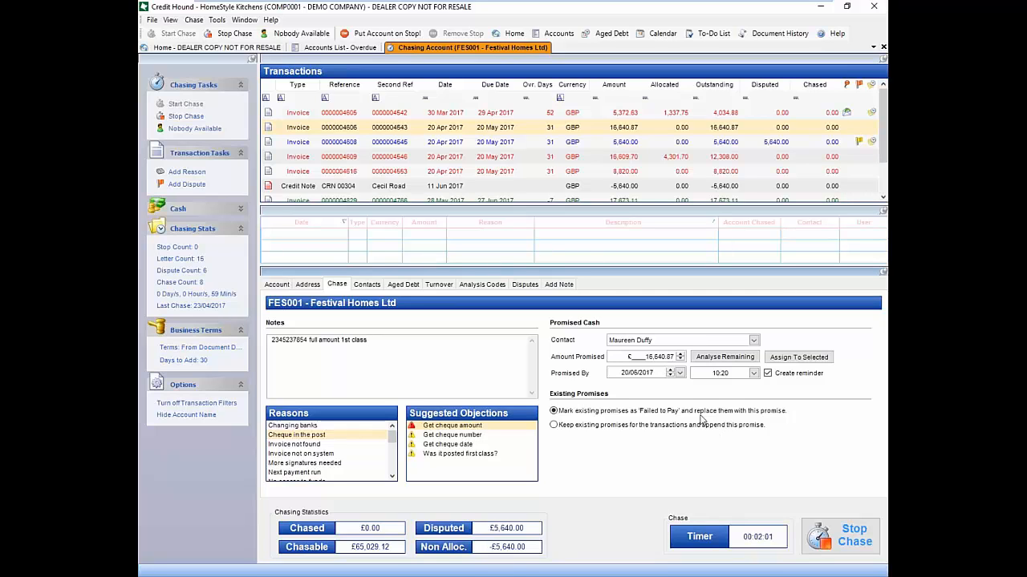
click(681, 373)
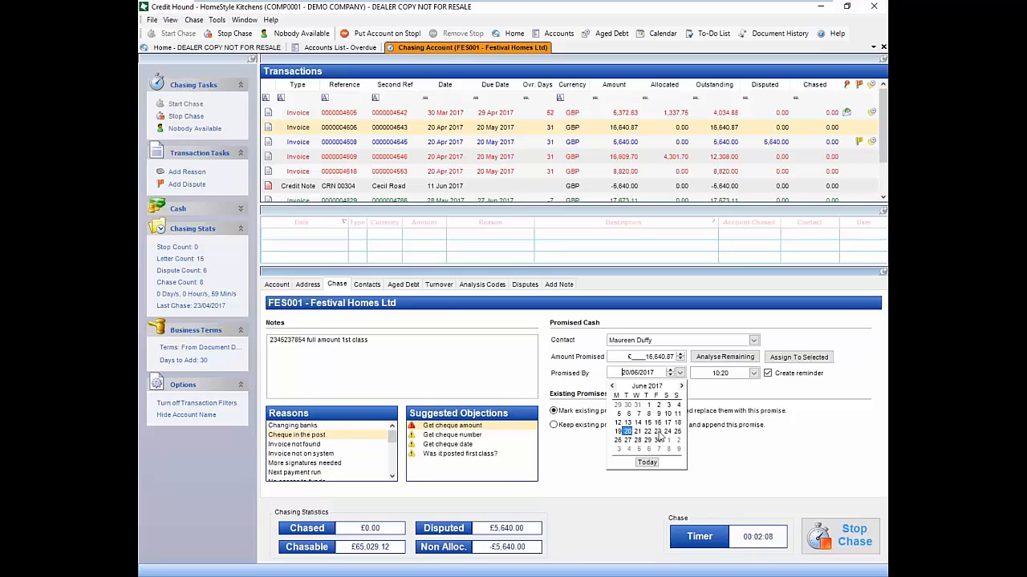
click(657, 432)
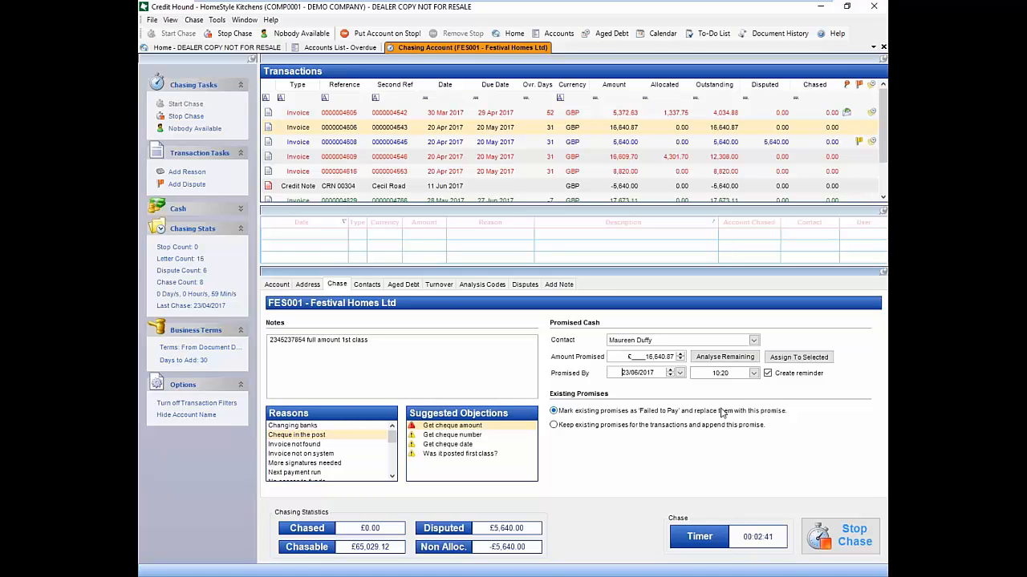
click(798, 357)
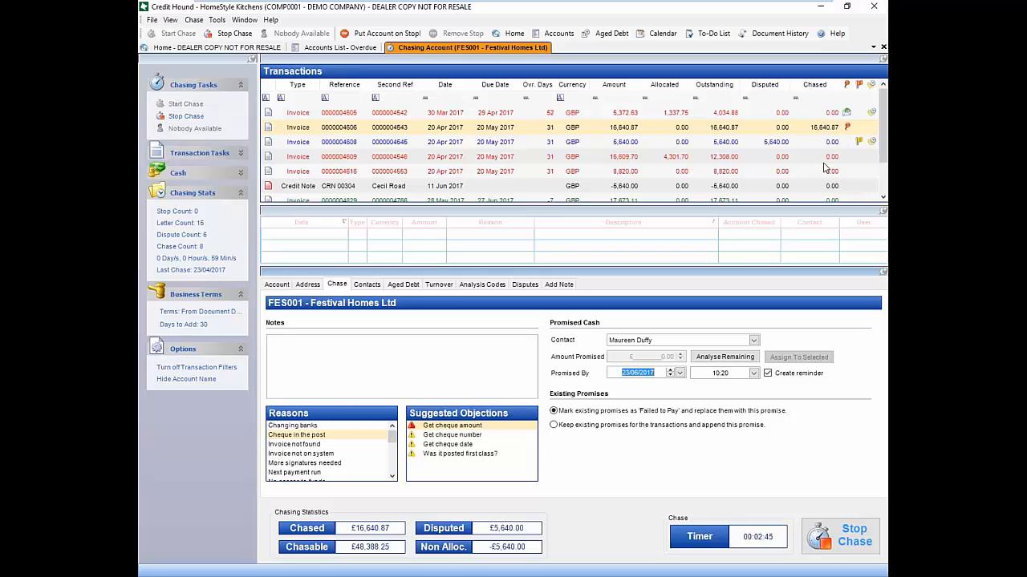
click(600, 172)
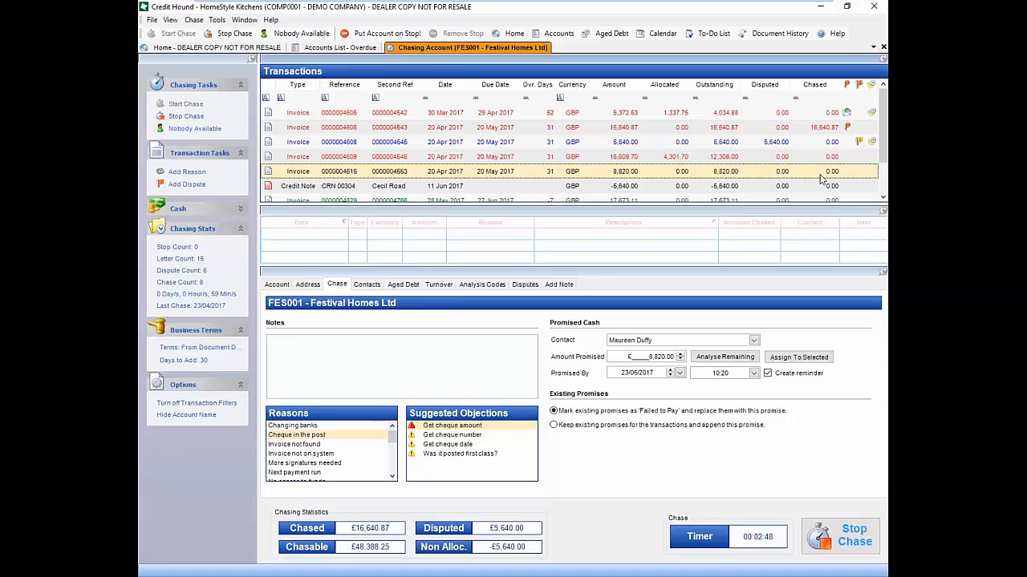
right_click(554, 173)
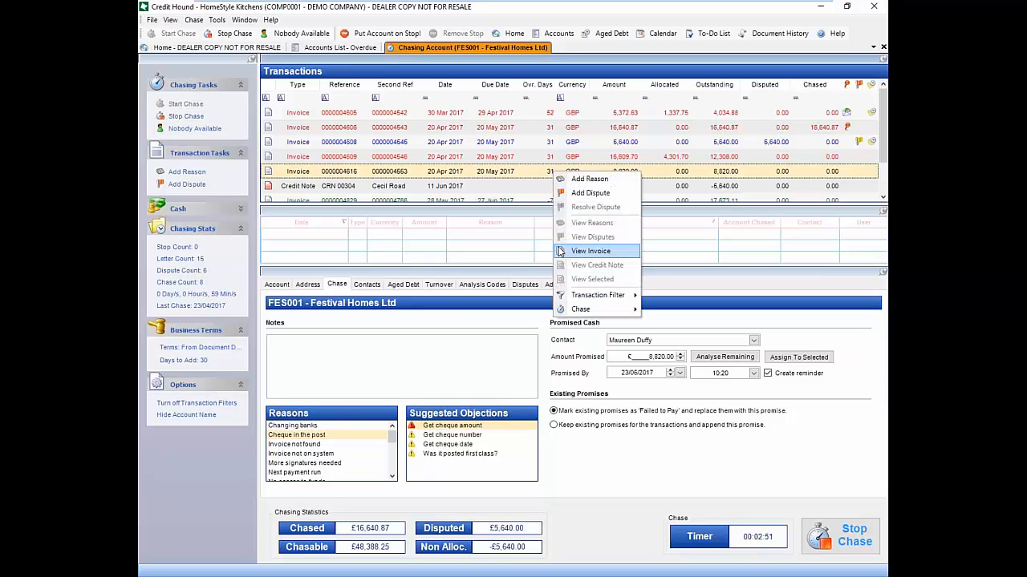
click(595, 196)
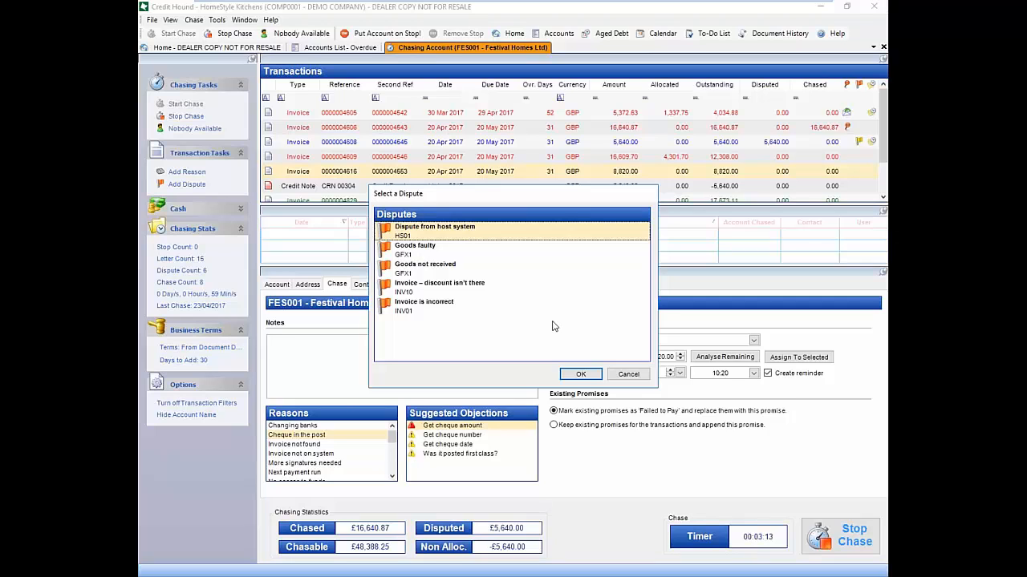
click(425, 311)
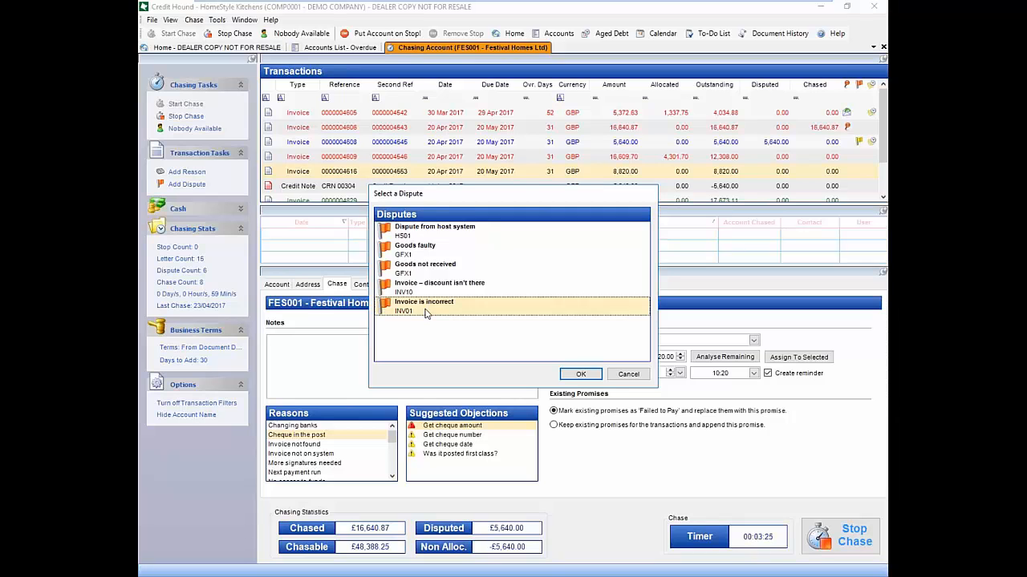
click(574, 379)
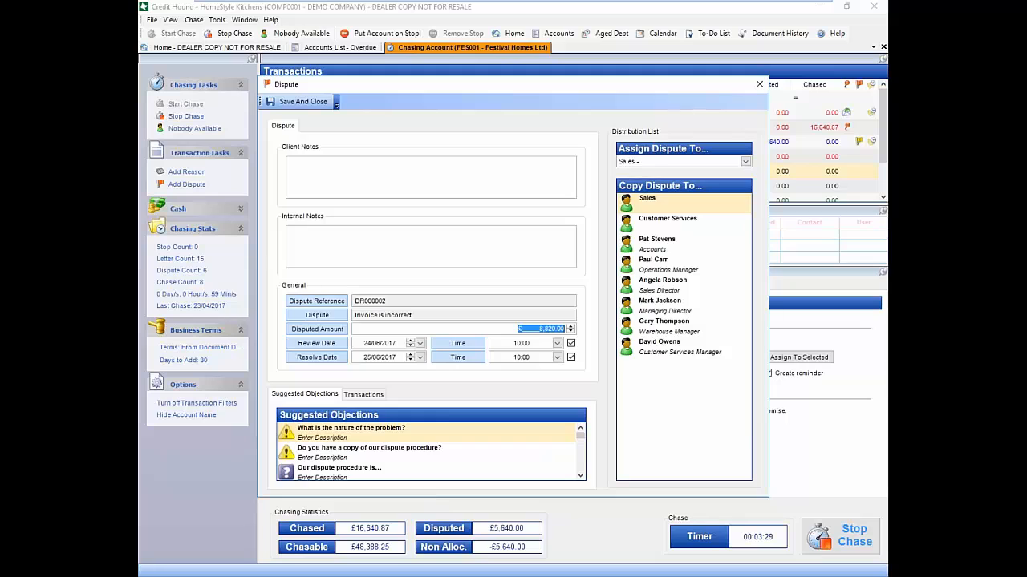
Type placeholder text into the dispute's Client Notes and Internal Notes fields
click(374, 178)
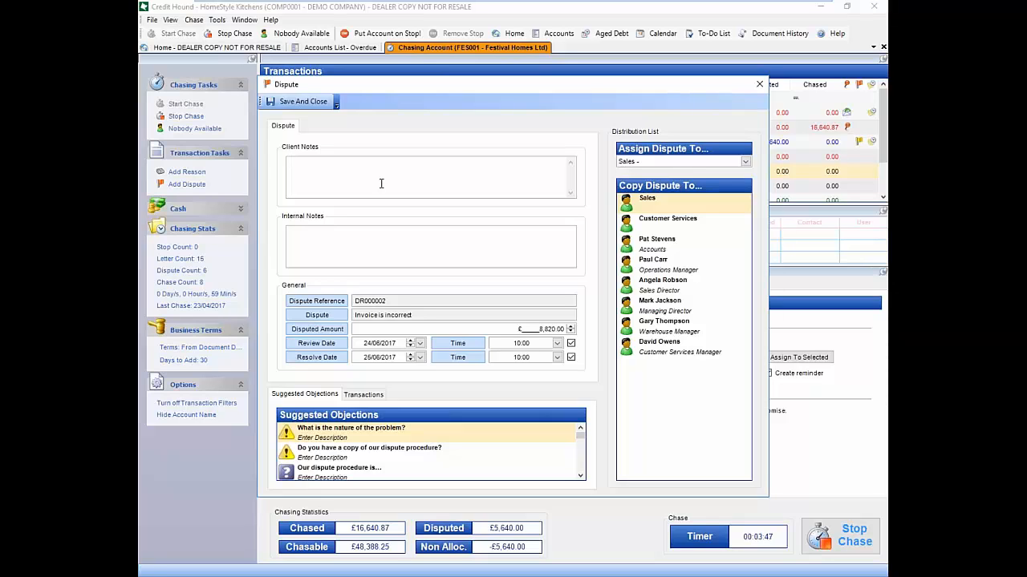
text(fdyt fyiudf iysgsdf iygsd fiysgd fiygsd ifyghsd yi)
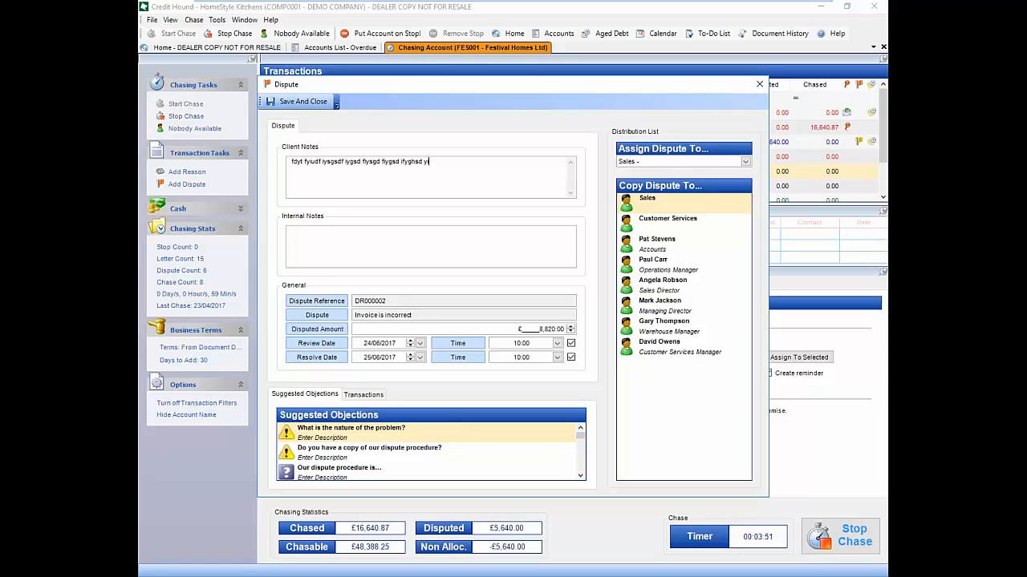
text(fg syigfysdg fisgd fuiysdg fiygs df)
click(479, 261)
text(asygstd agd yiagdi agtdfyg aiyfg dasyifg iygfouas fiyg dyi gou dghaiydfgyug fdyidgfsf)
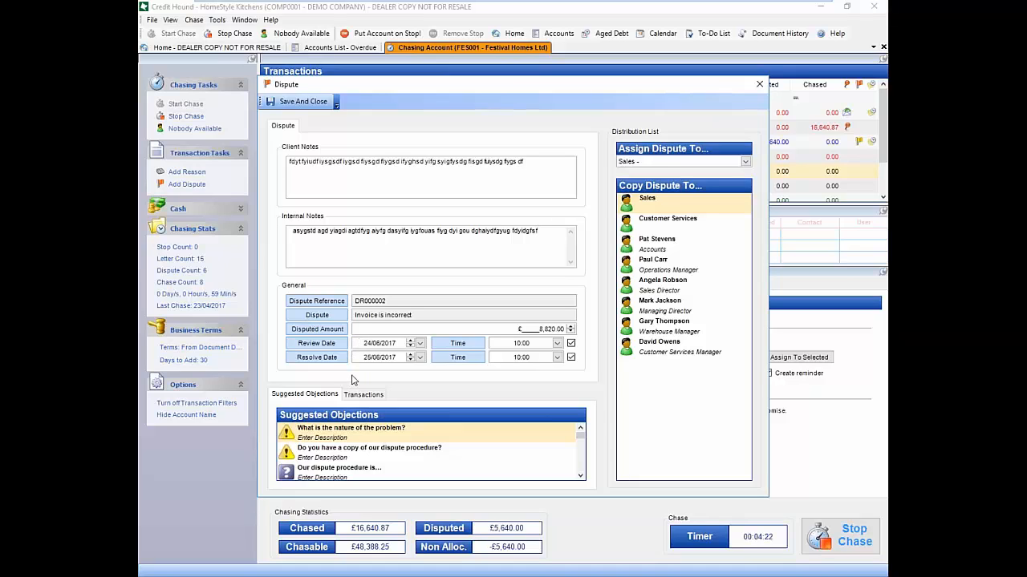
click(745, 161)
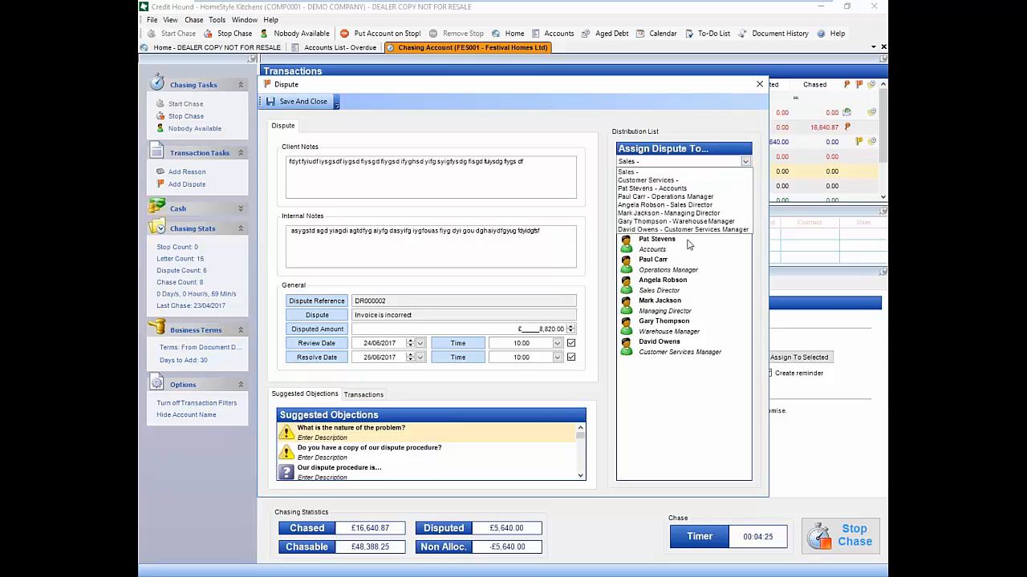
Assign the dispute to Accounts, copy only the Customer Services Manager, and save and close it
click(672, 189)
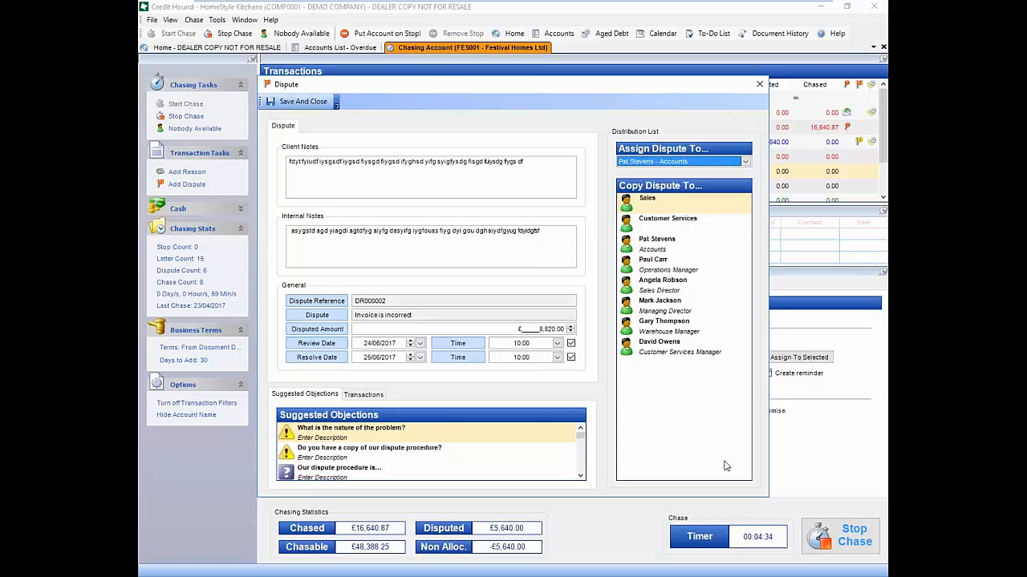
click(677, 354)
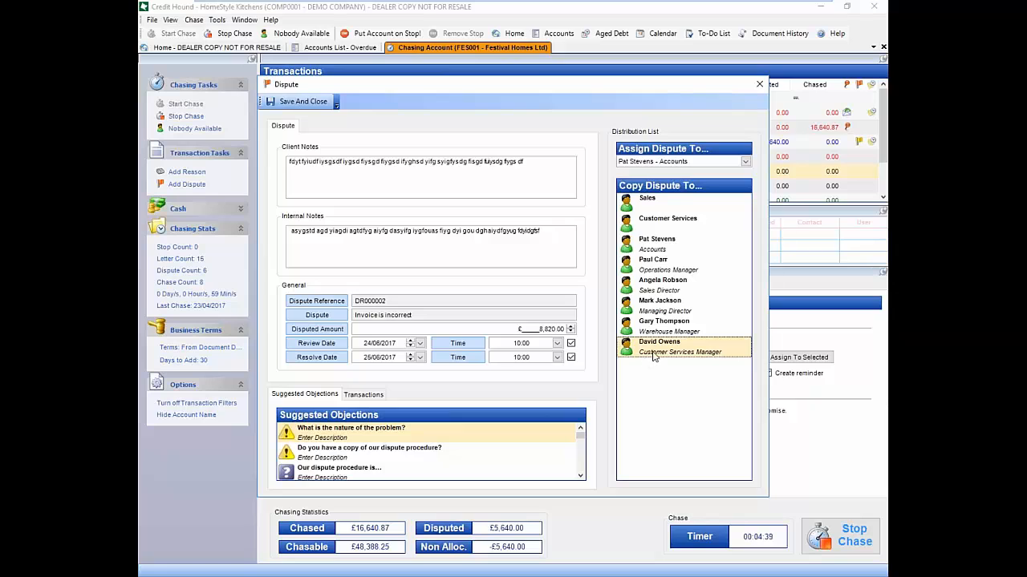
ctrl+click(662, 300)
ctrl+click(670, 249)
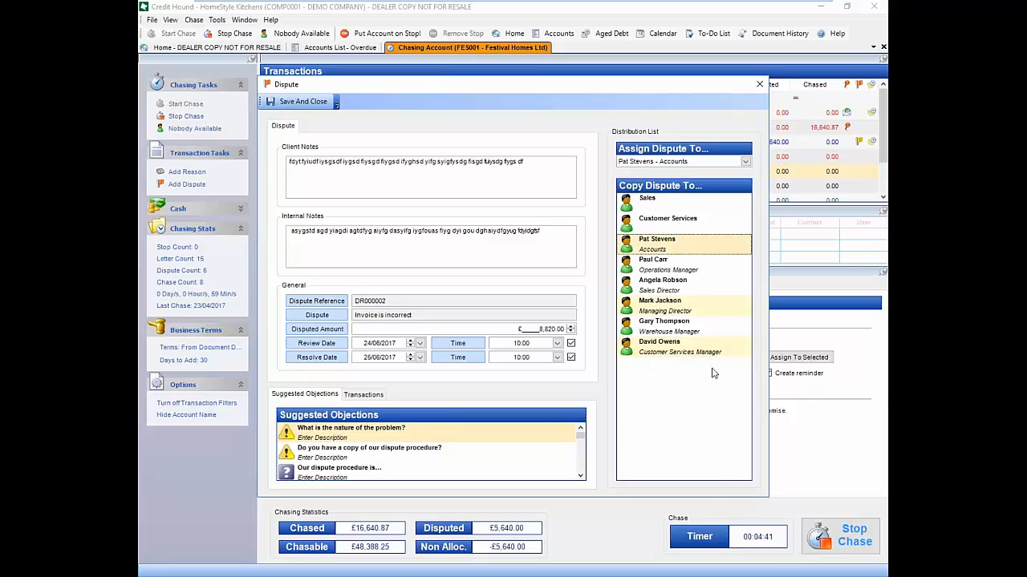
click(713, 353)
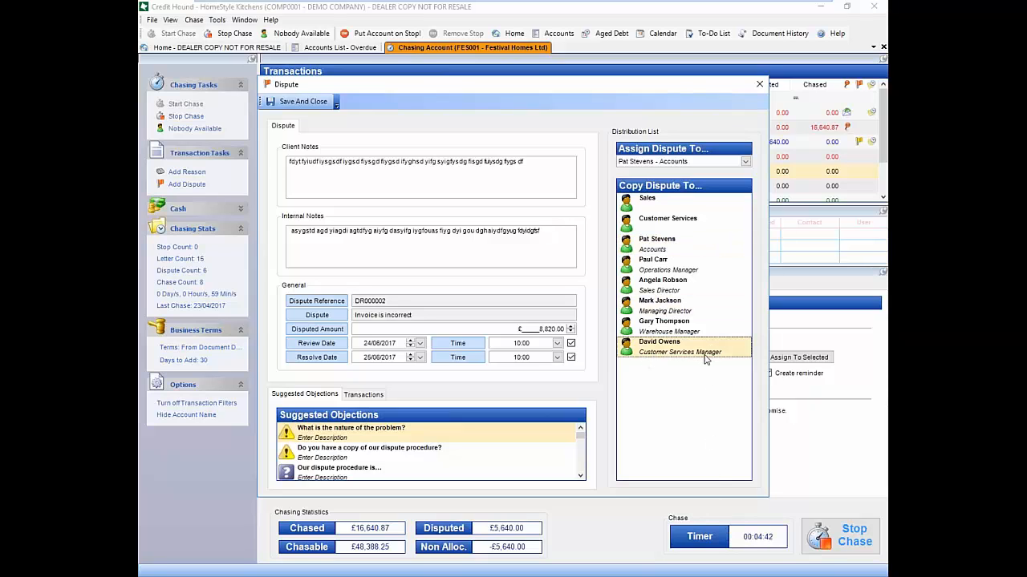
click(324, 104)
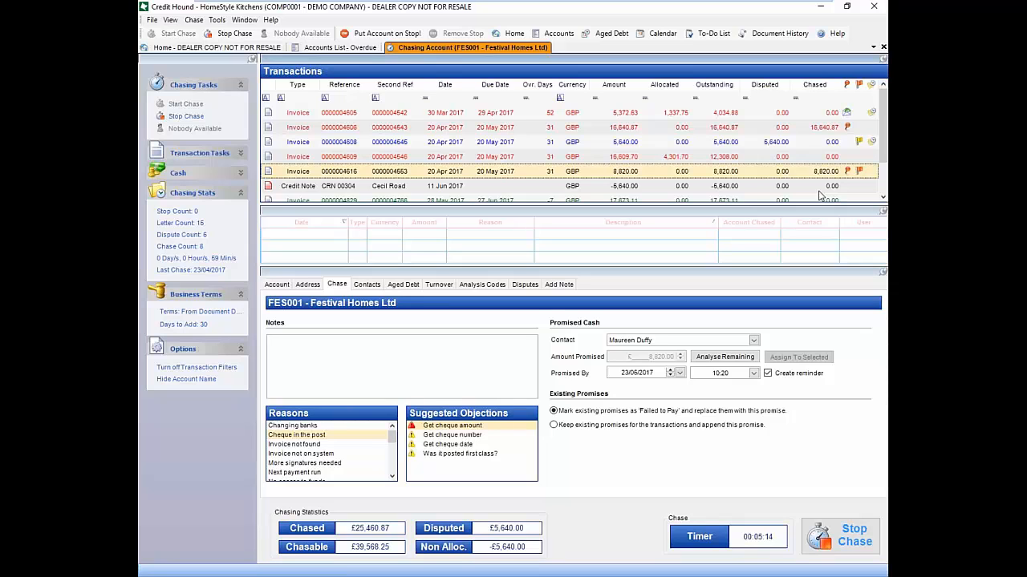
Stop and finish the chase, skip the reminder letter, and generate the Dispute Notification letter
click(838, 536)
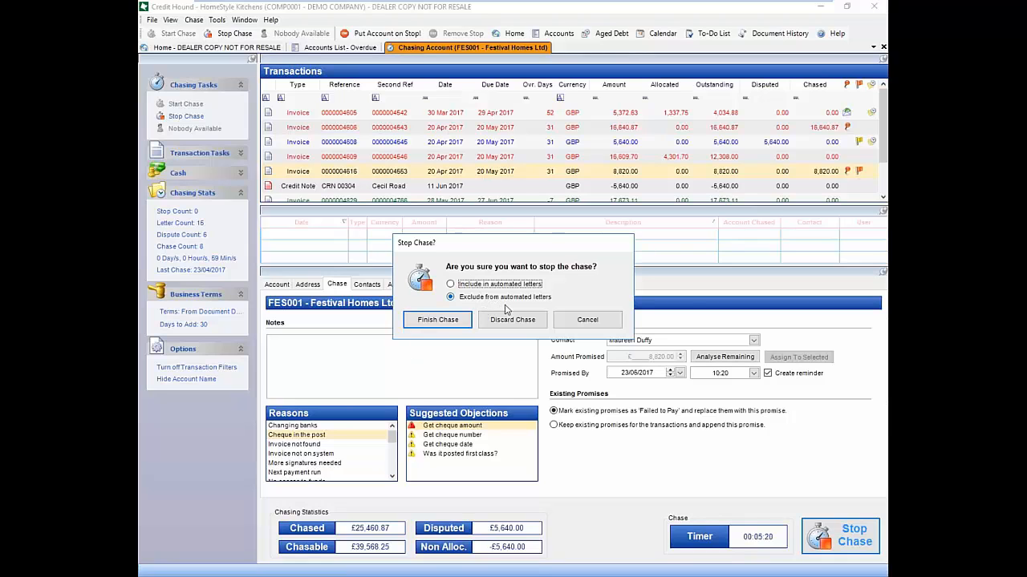
click(446, 320)
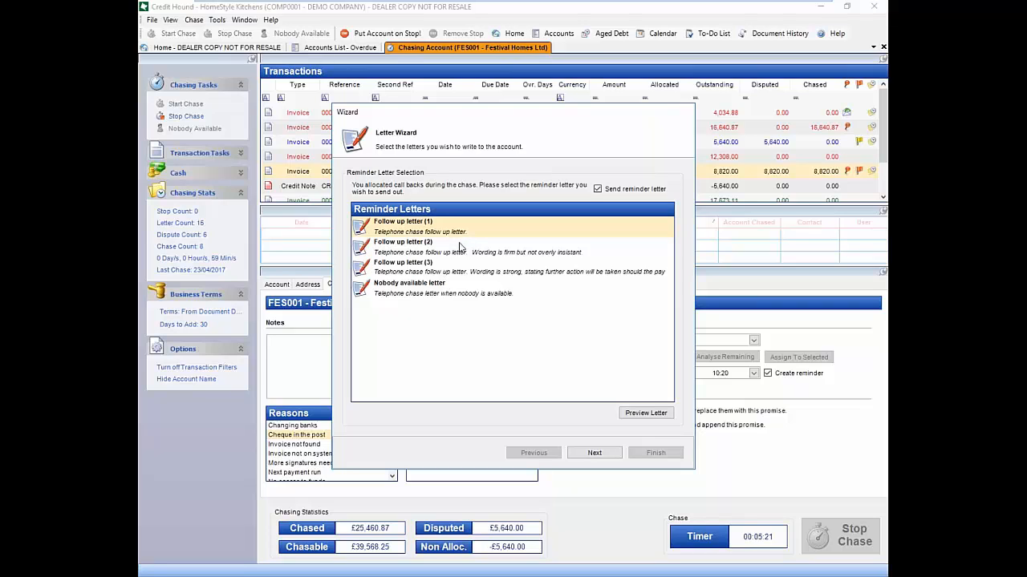
click(444, 290)
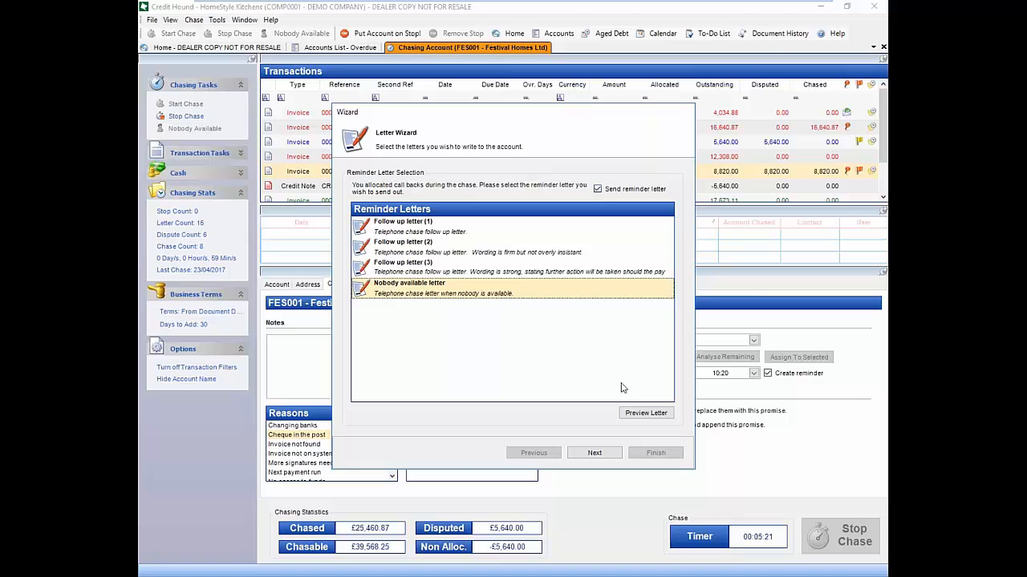
click(597, 188)
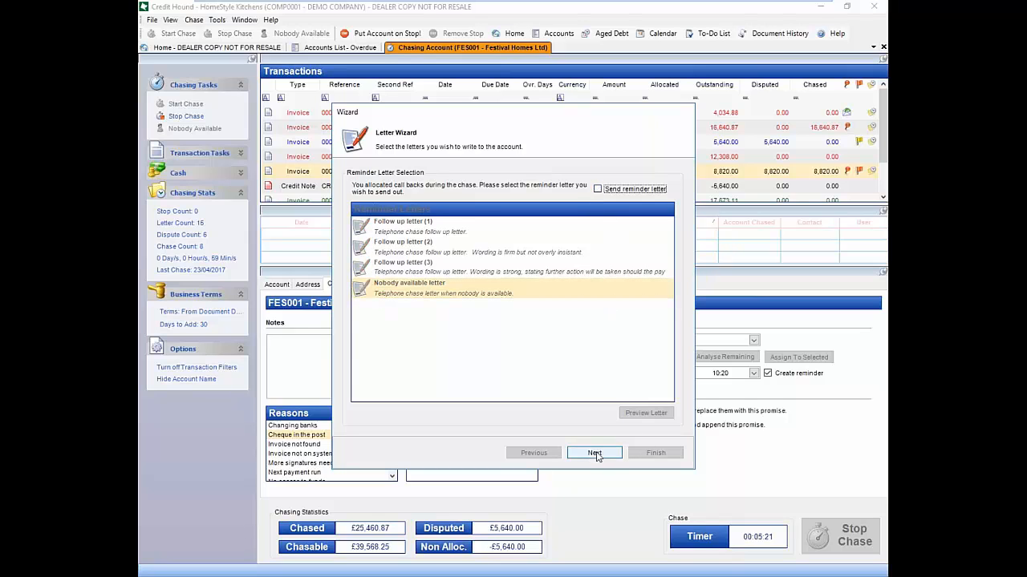
click(594, 454)
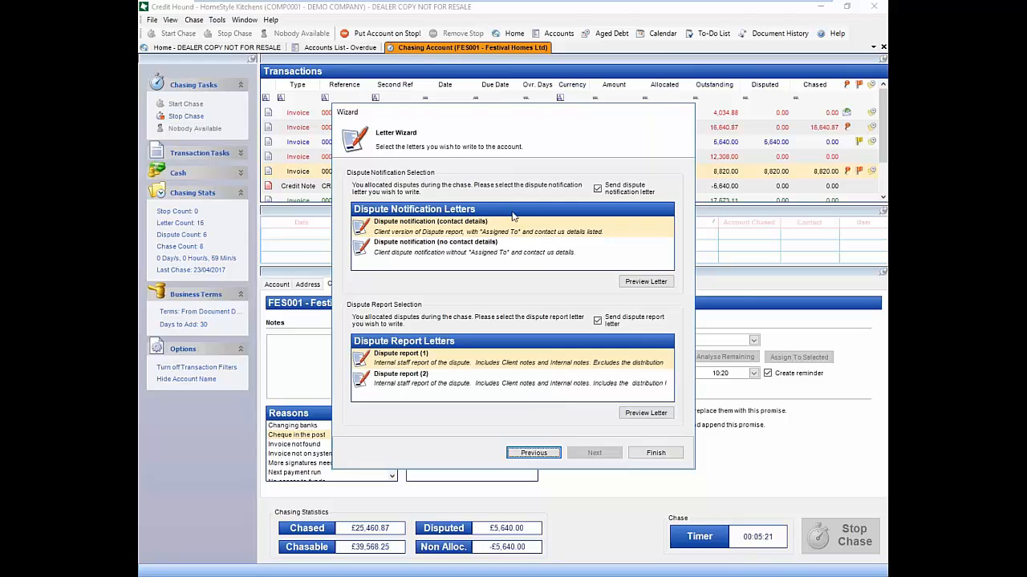
click(596, 188)
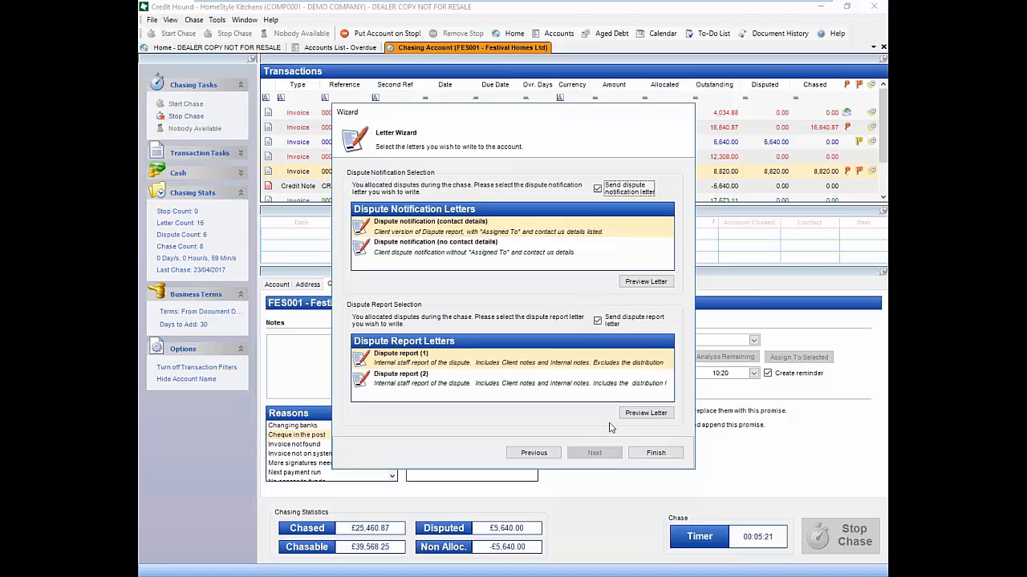
click(655, 454)
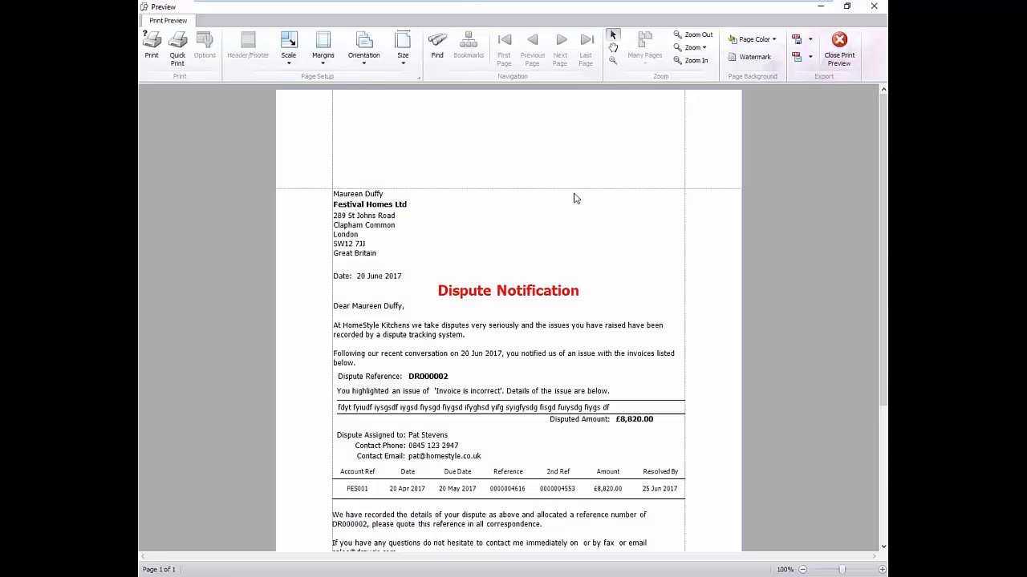
Print the Dispute Notification letter and close its preview
drag(883, 201, 883, 252)
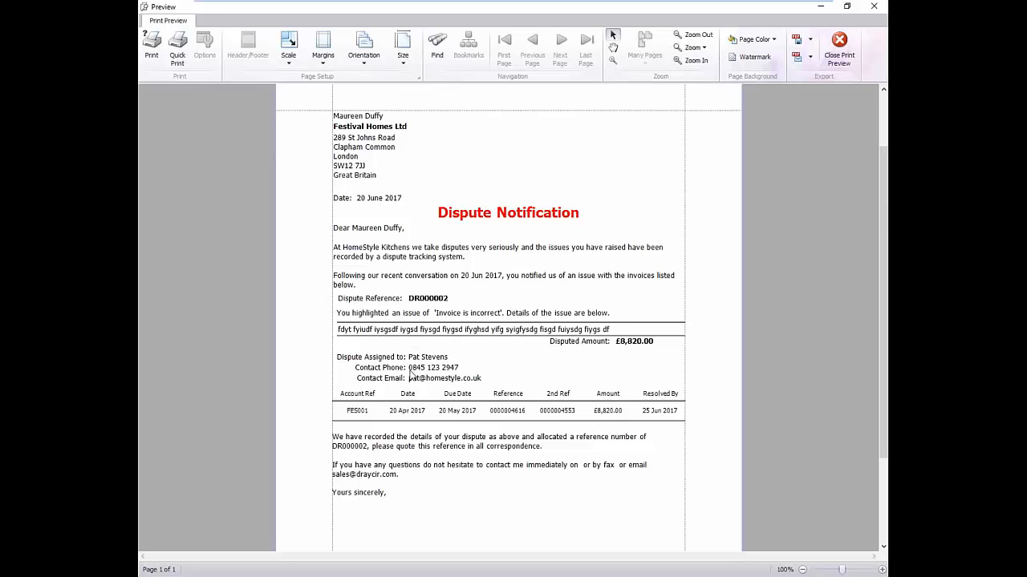
click(151, 45)
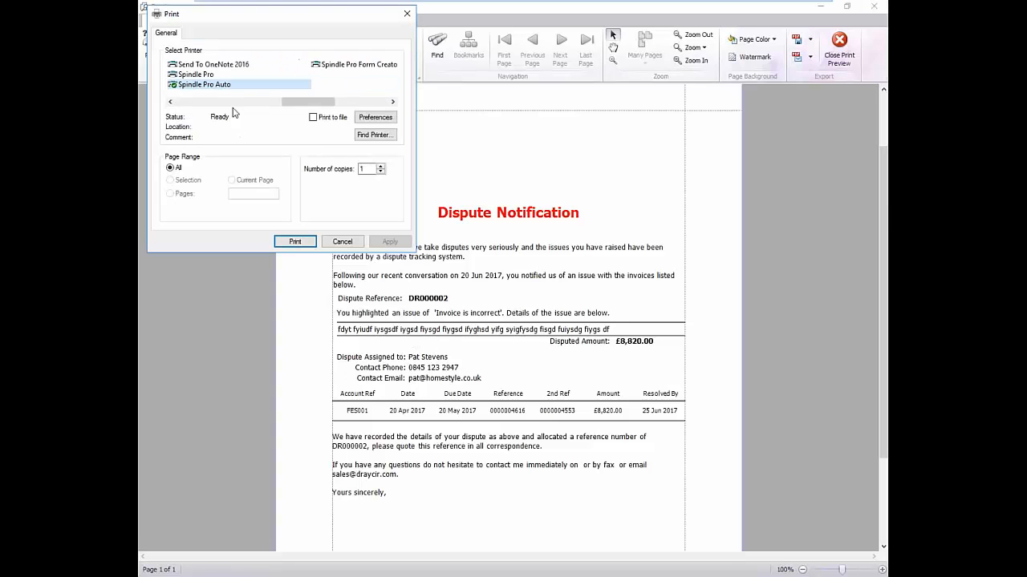
click(297, 244)
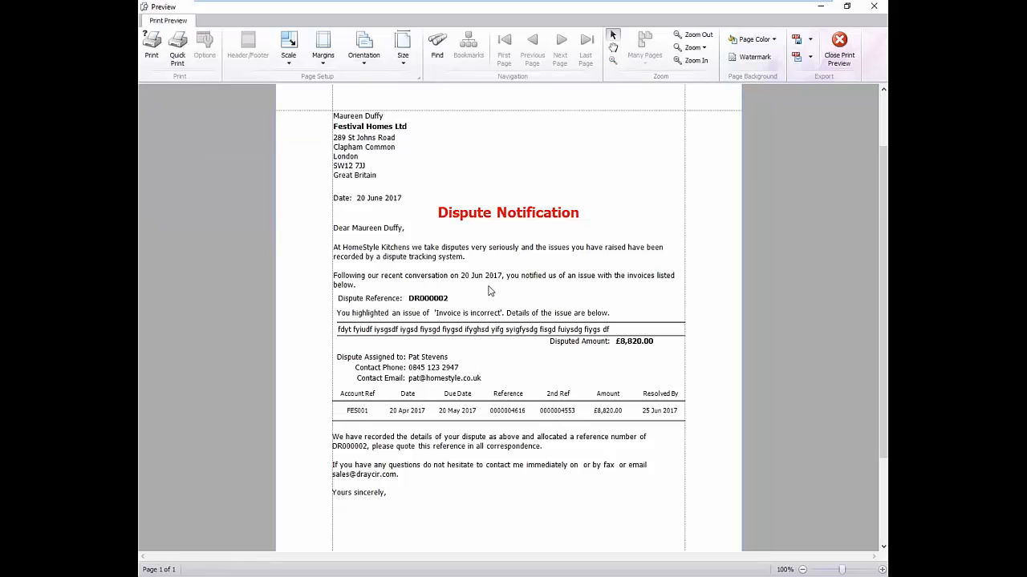
click(839, 46)
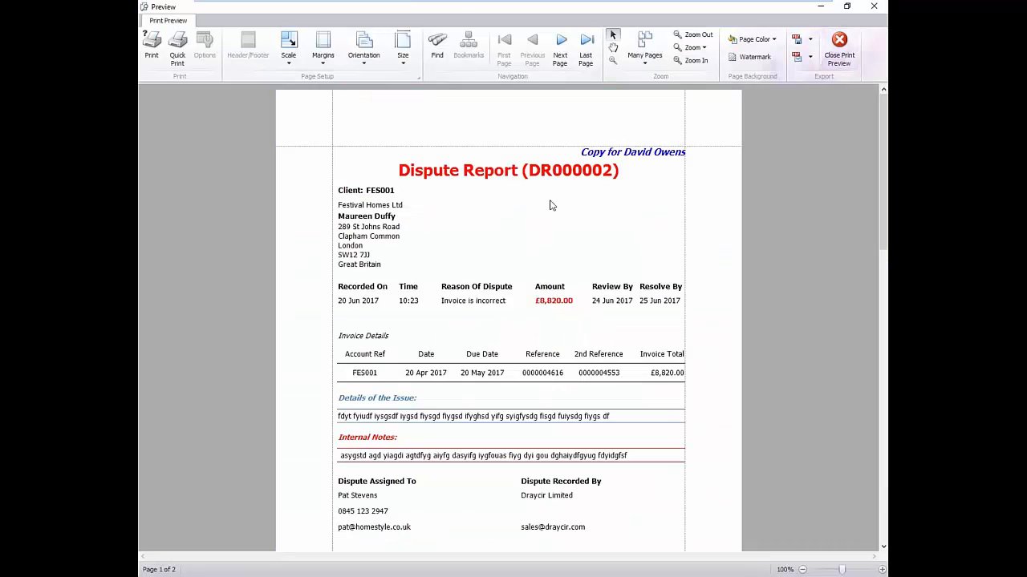
Print both pages of the DR000002 Dispute Report and close its preview
drag(885, 242, 884, 290)
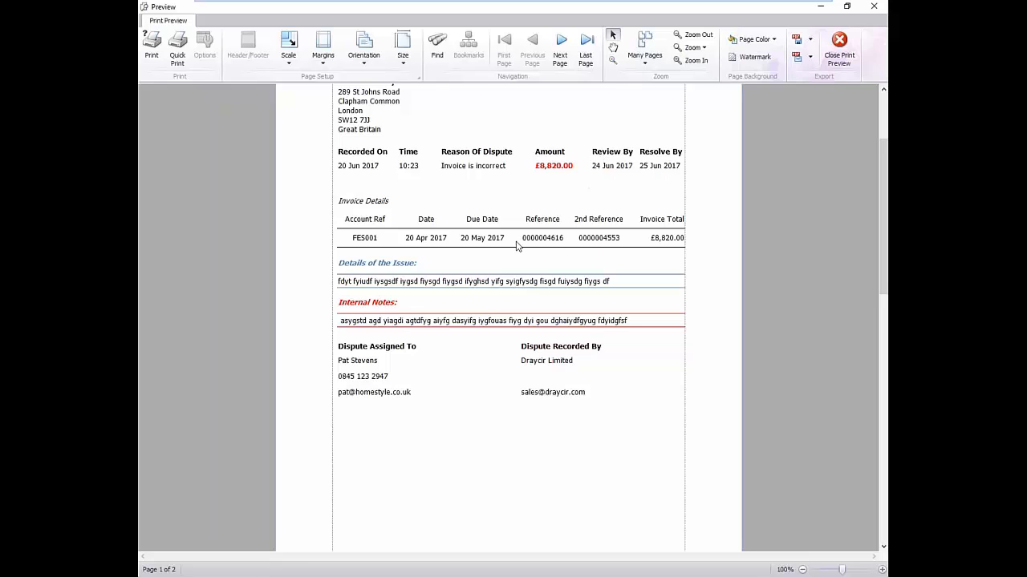
click(152, 44)
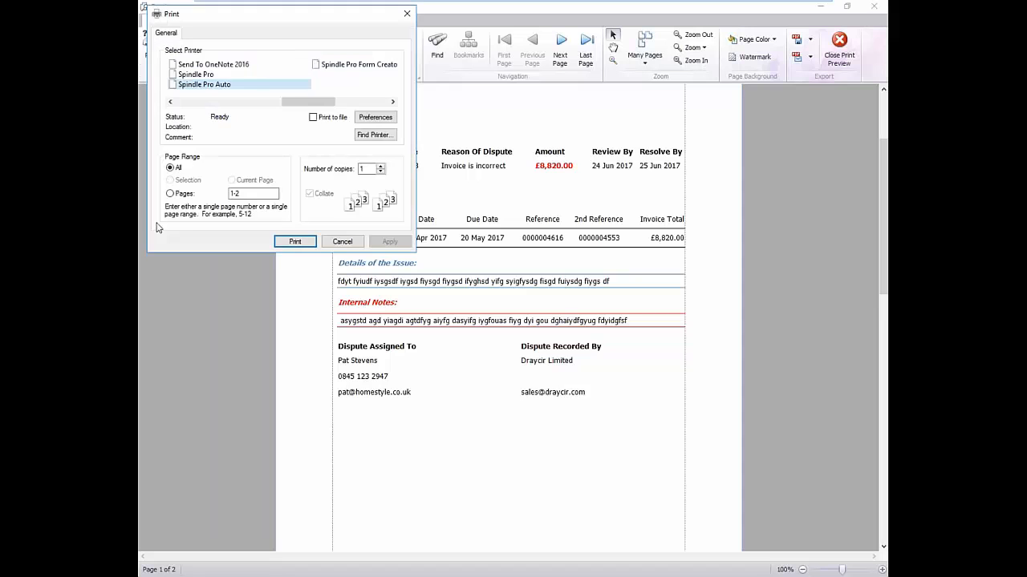
click(282, 241)
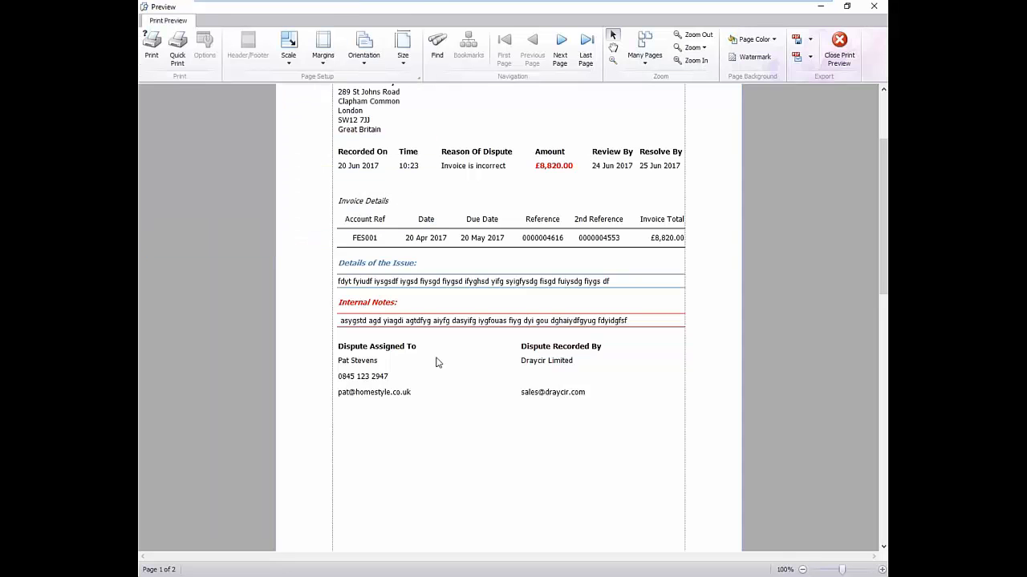
click(846, 61)
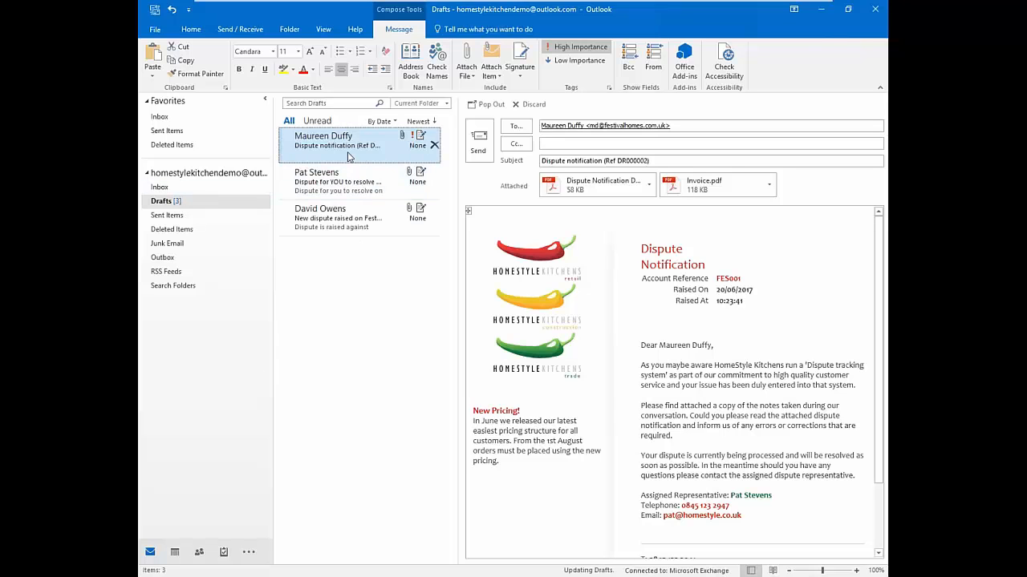
click(345, 184)
click(336, 212)
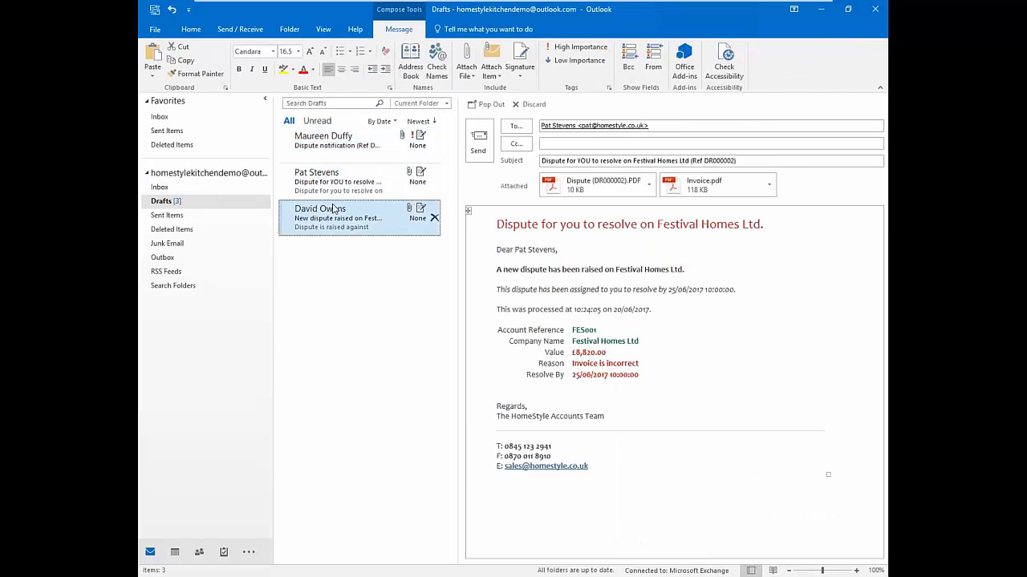
click(338, 144)
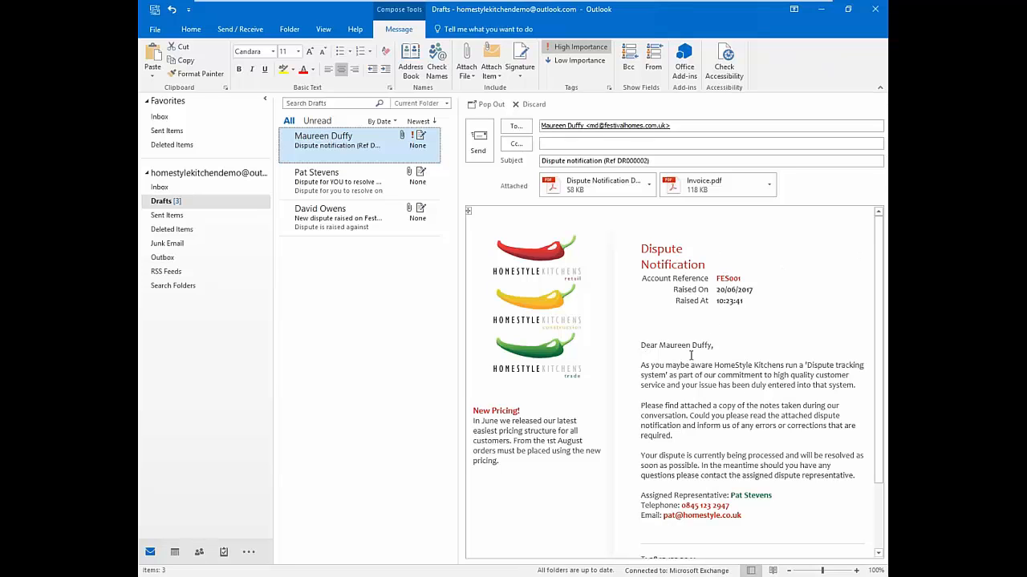
drag(461, 369, 400, 372)
drag(454, 361, 433, 361)
click(614, 185)
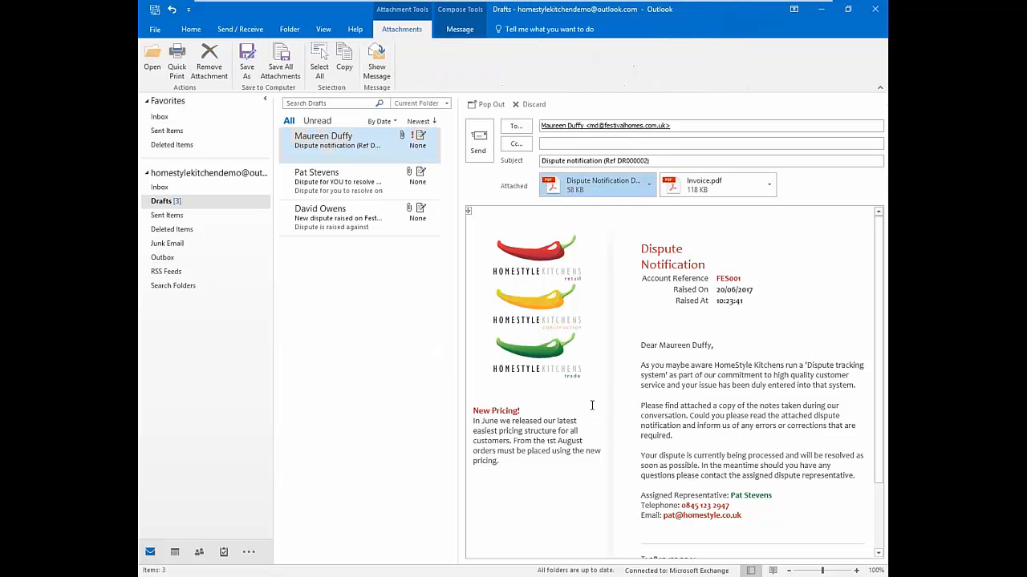
click(649, 187)
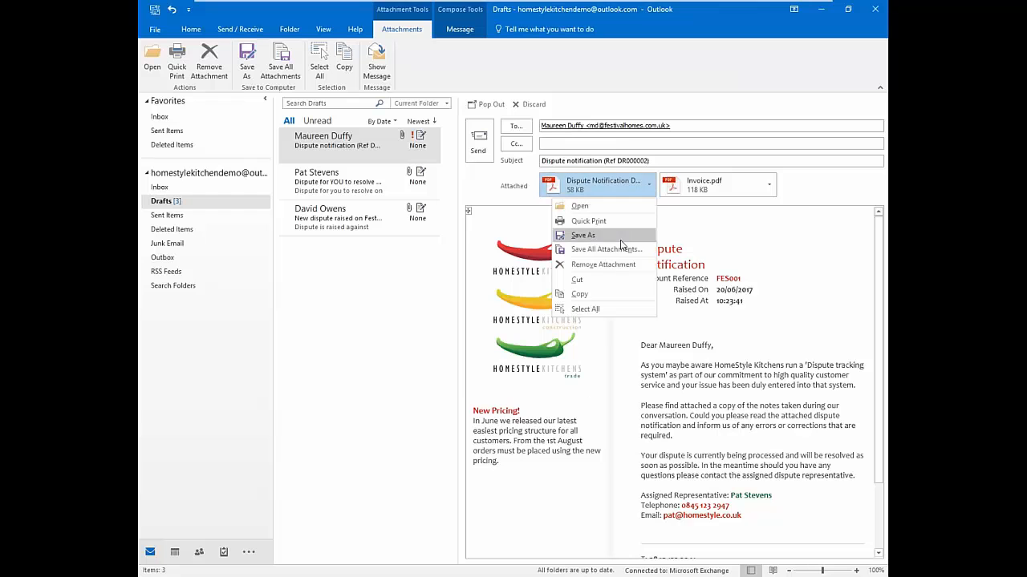
click(590, 208)
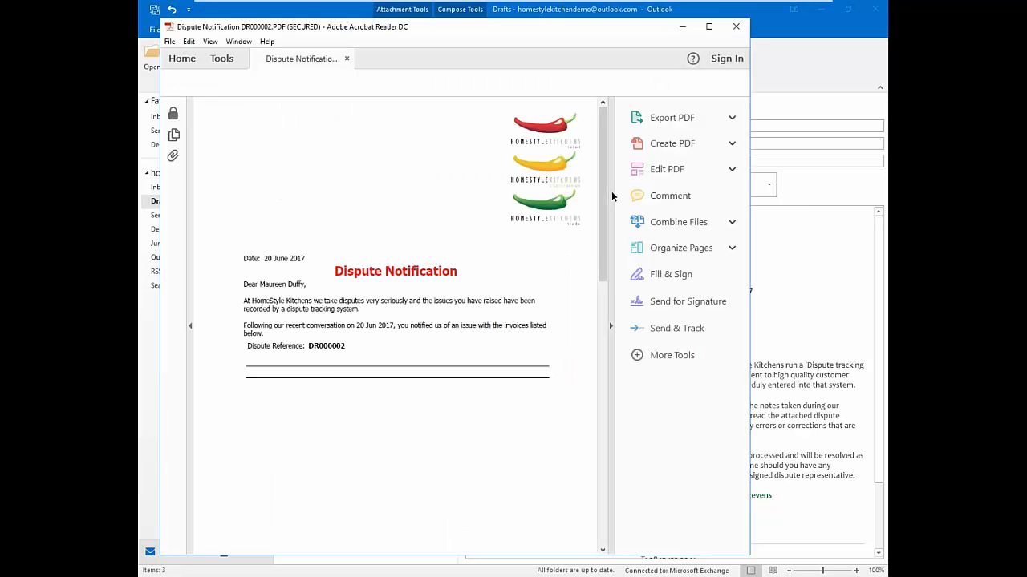
drag(600, 202, 588, 463)
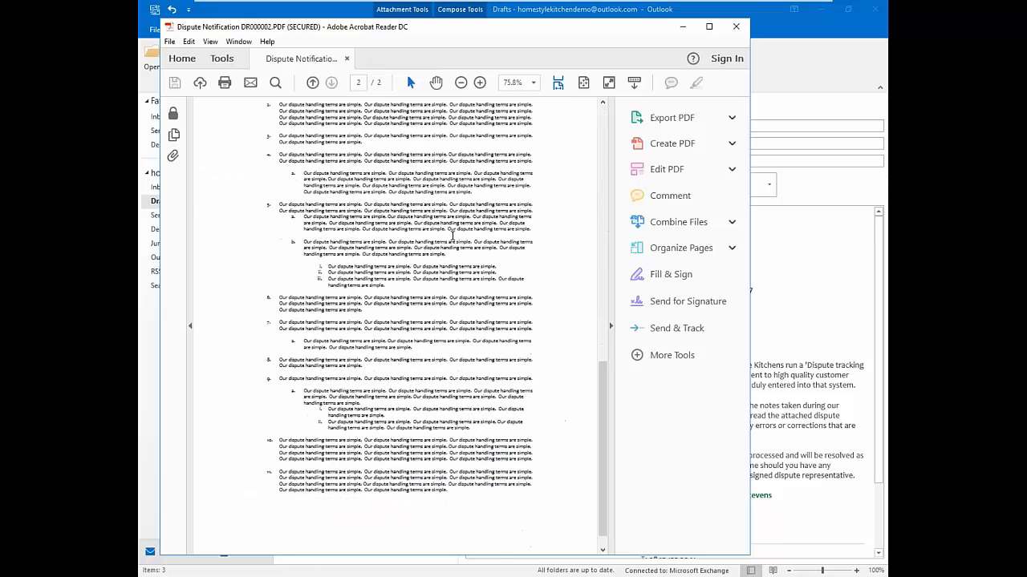
click(736, 26)
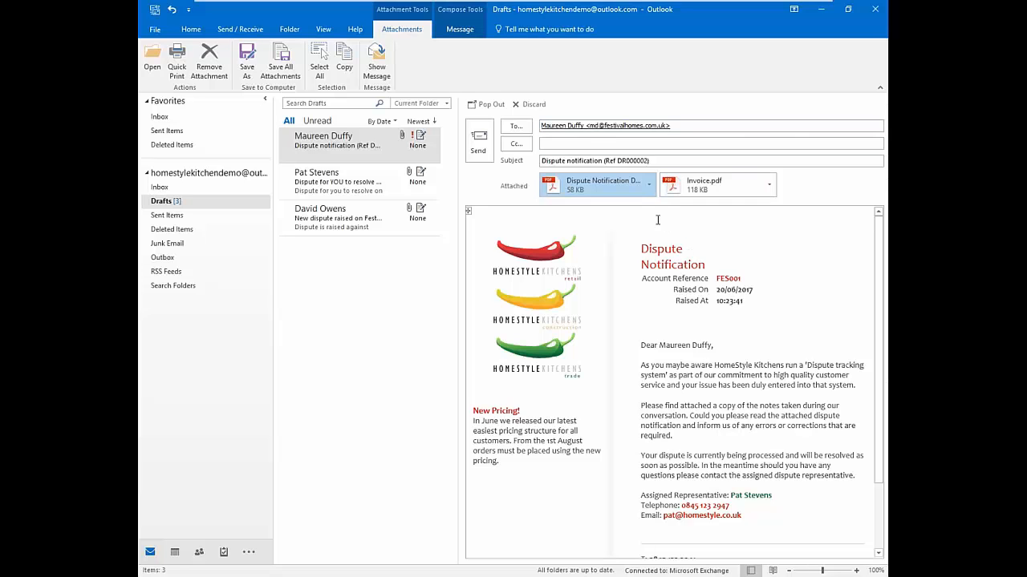
Open the Dispute Reference (DR000002).PDF attachment of the new-dispute Outlook draft, then close it
click(369, 191)
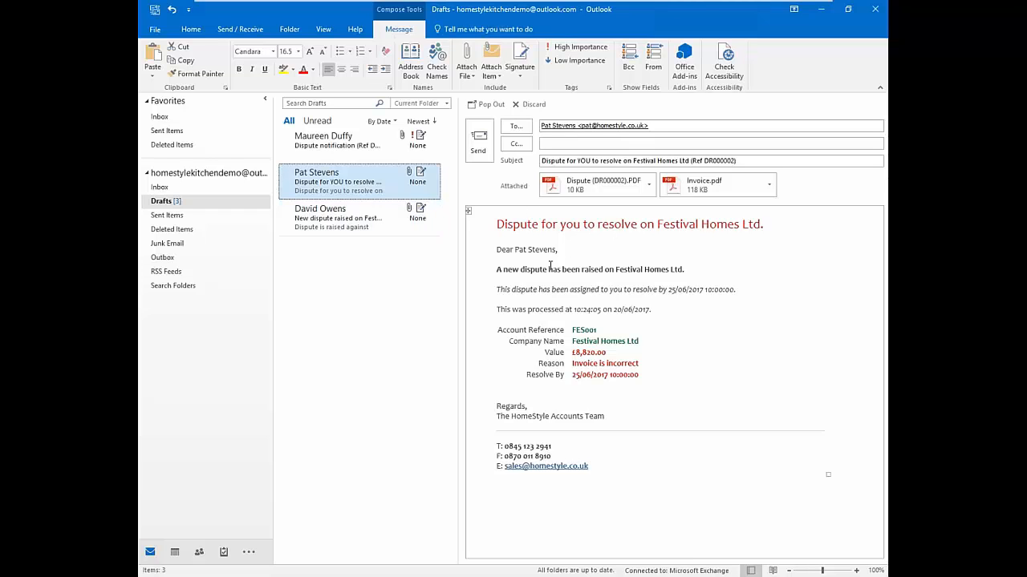
drag(498, 270, 671, 270)
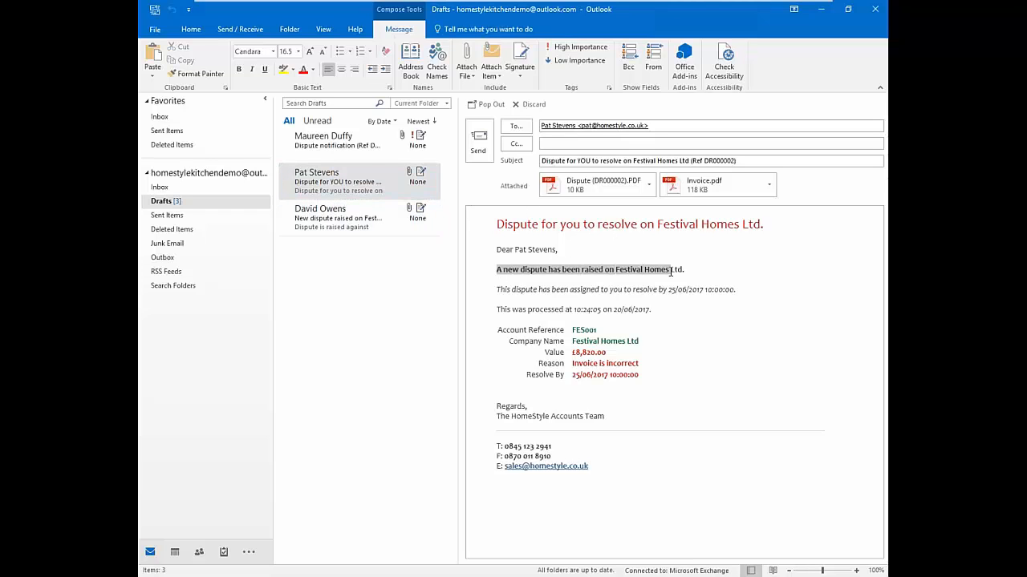
click(342, 217)
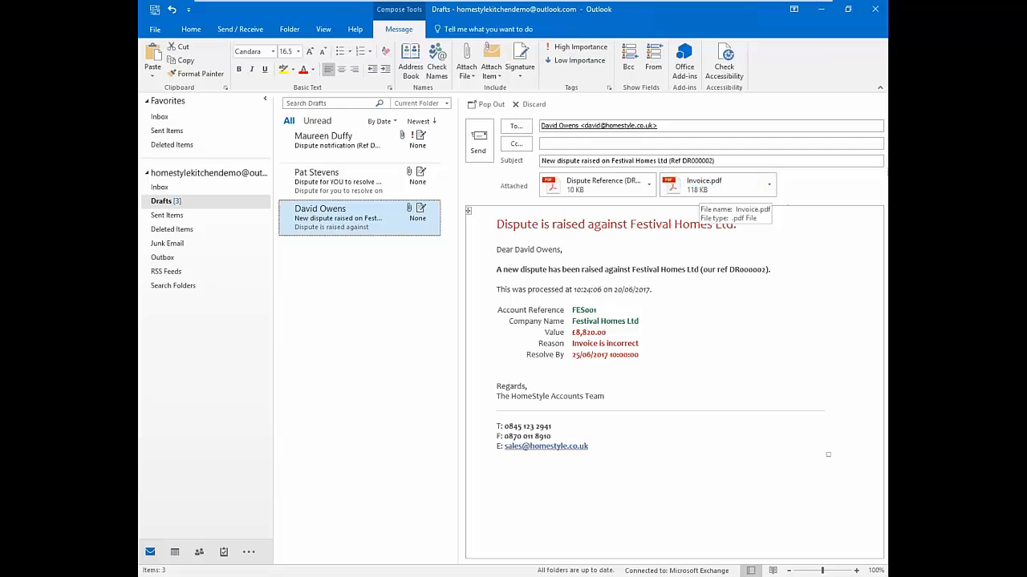
click(649, 185)
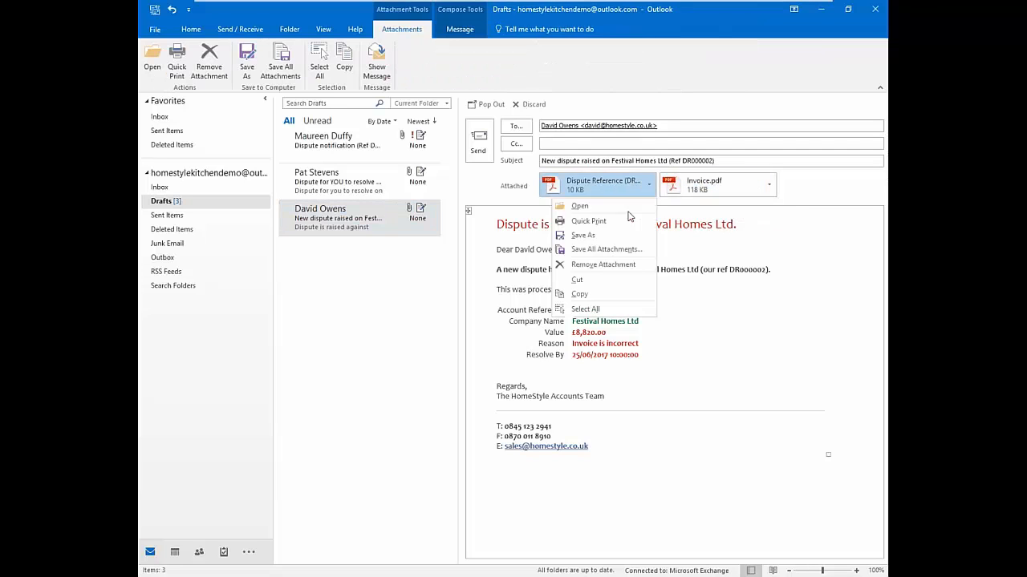
click(581, 207)
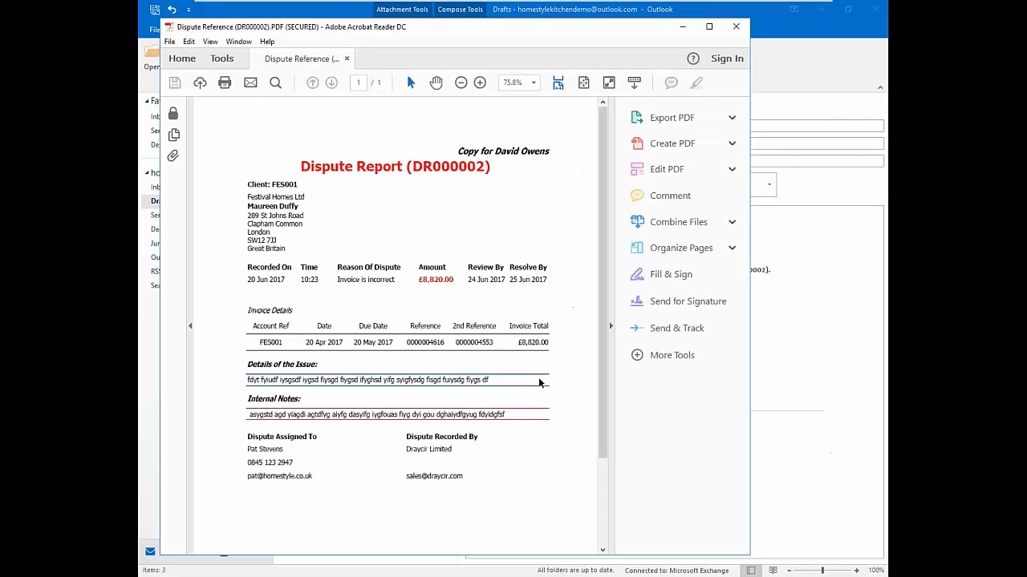
click(736, 26)
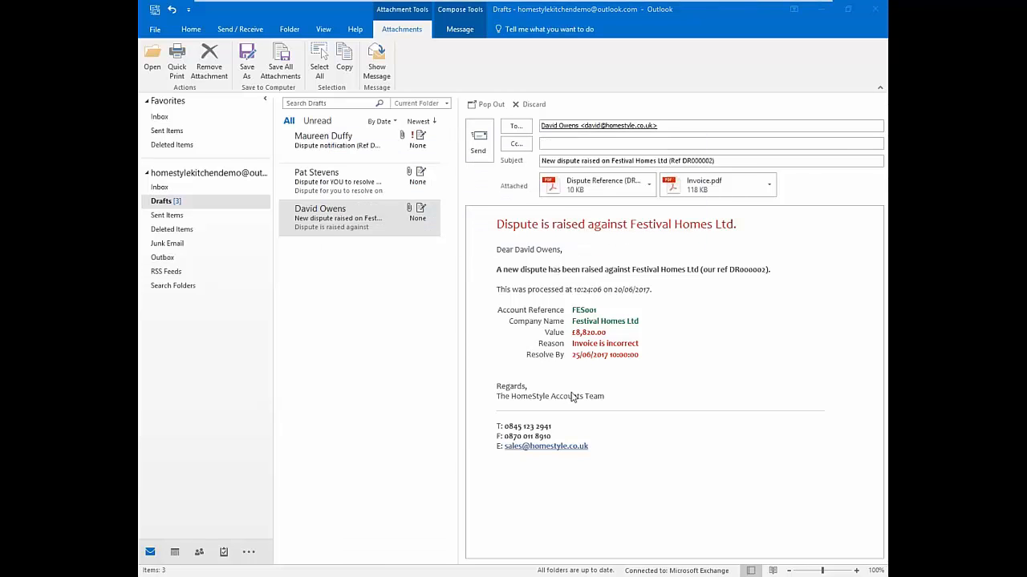
Minimise Outlook, close the overdue accounts list and show the June 2017 task calendar at the Tue 20 Call Back
click(821, 10)
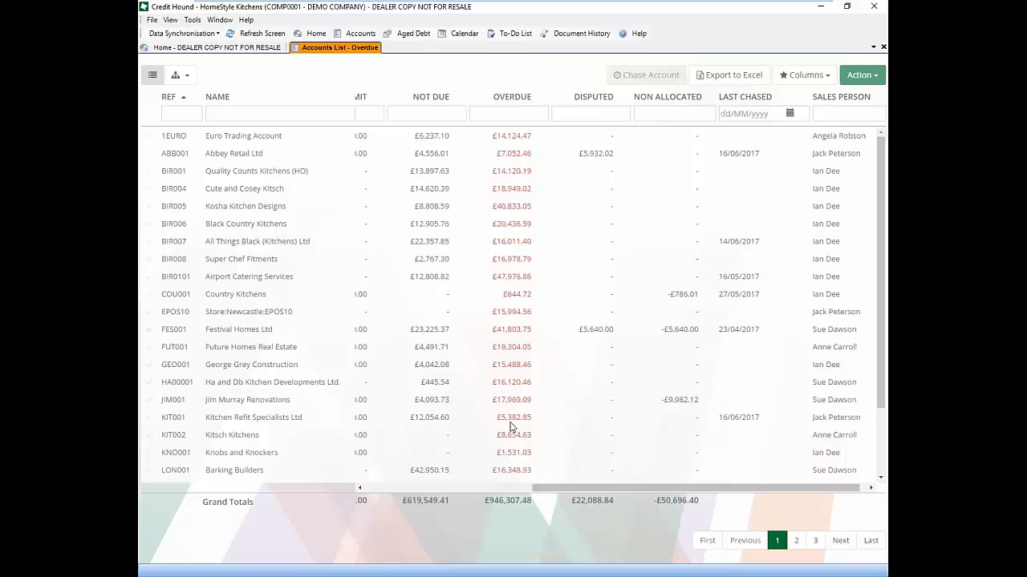
click(883, 47)
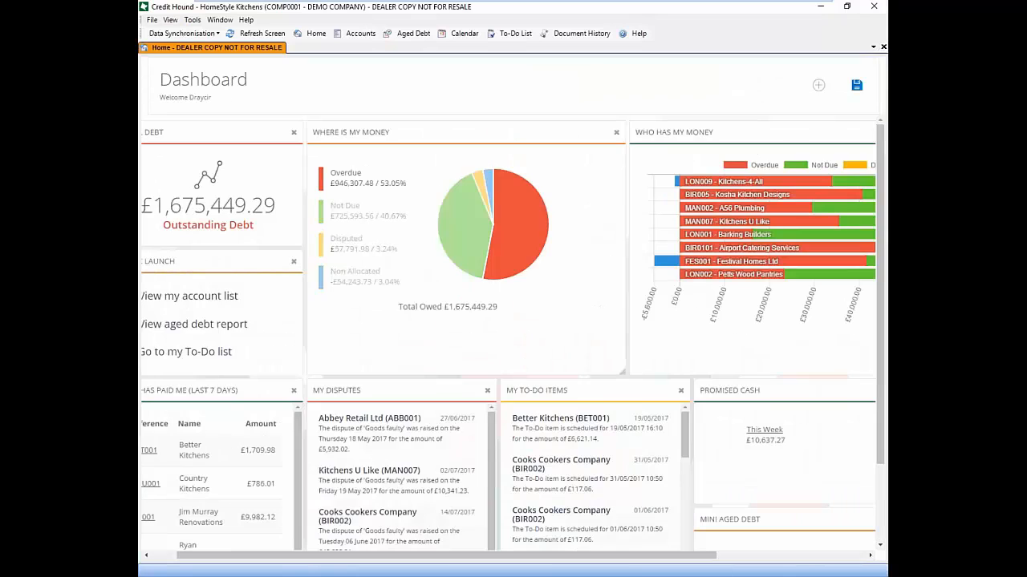
click(464, 33)
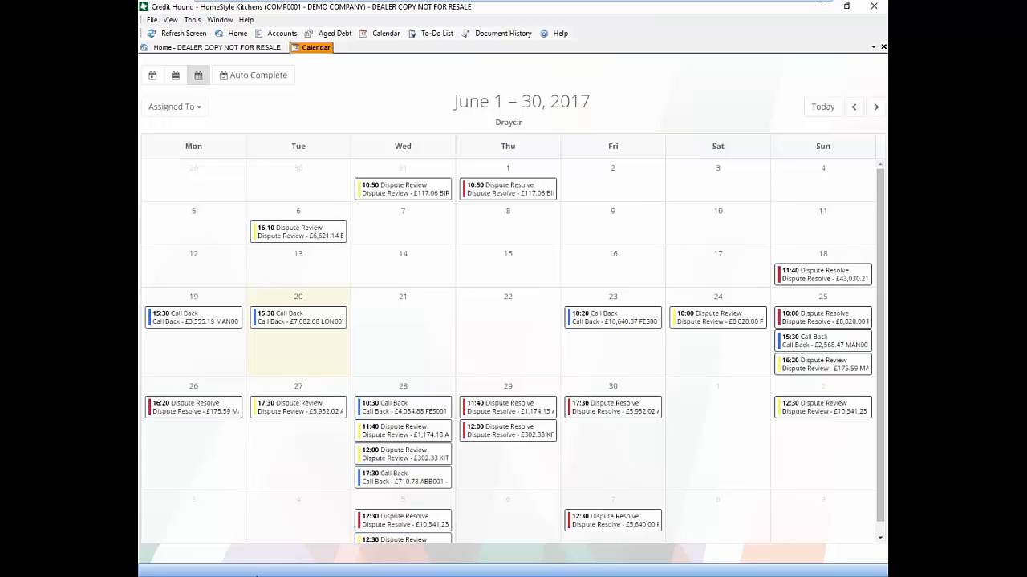
mouse_move(266, 574)
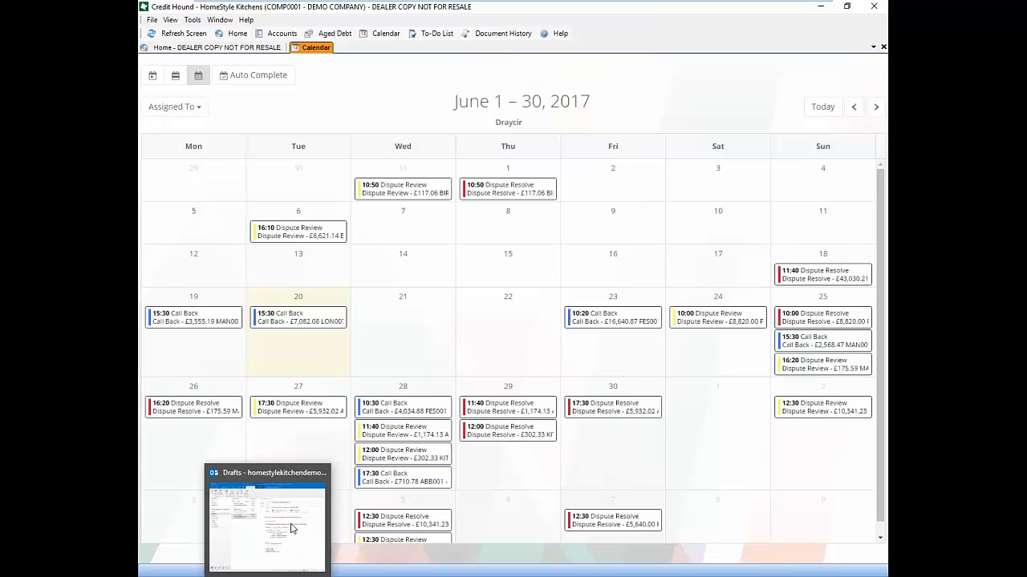
drag(309, 323, 323, 330)
Open the 20 June LON007 call back and review its priority levels without changing them
click(319, 326)
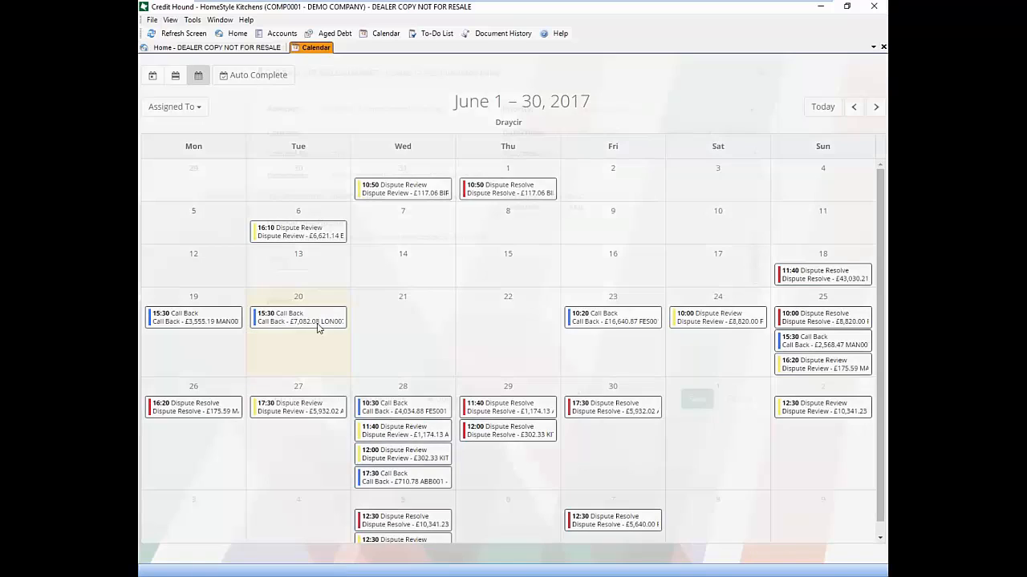
scroll(745, 291, down, 1)
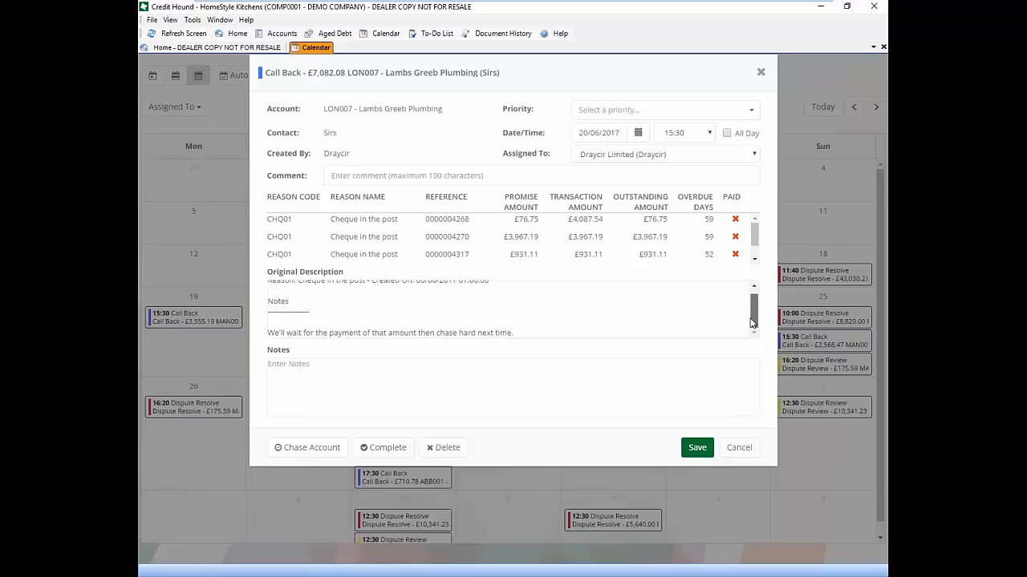
scroll(746, 292, up, 1)
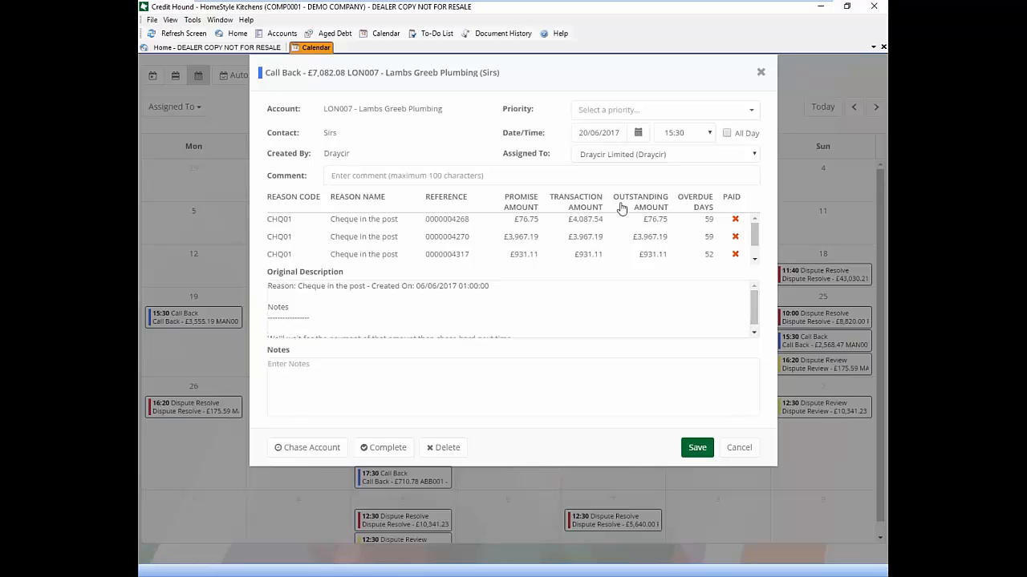
scroll(756, 247, down, 1)
scroll(756, 247, up, 1)
click(751, 110)
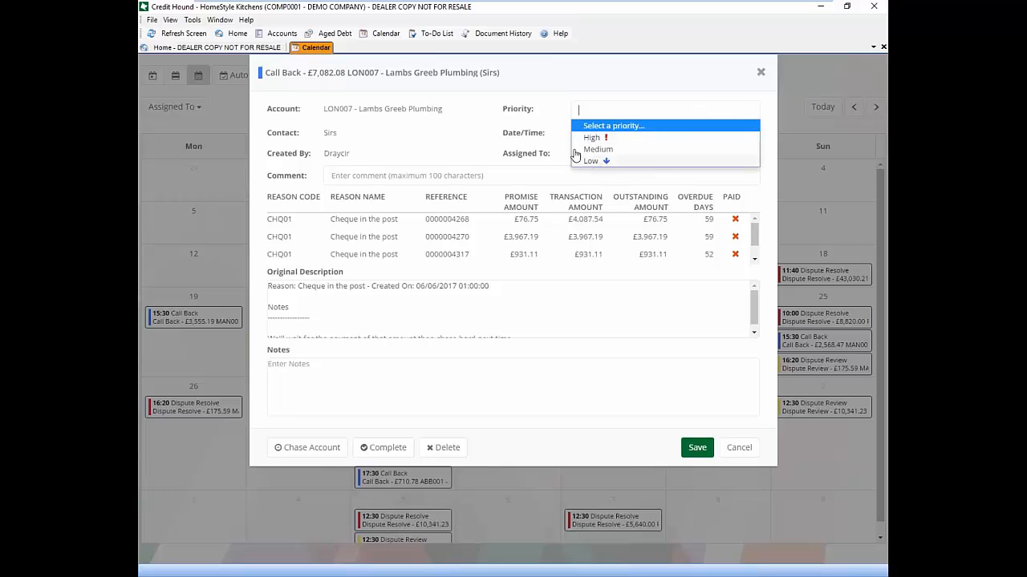
click(498, 170)
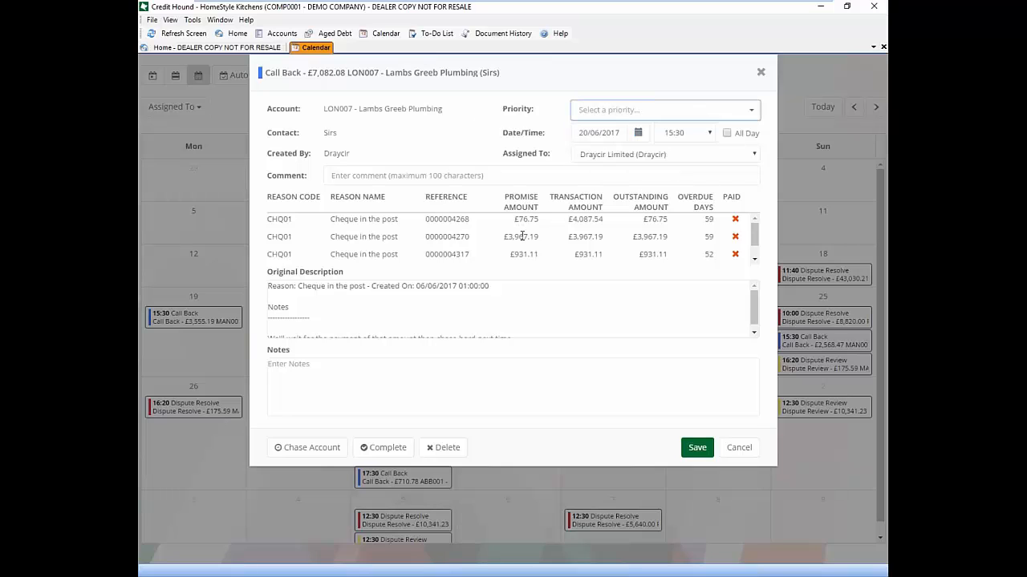
View account LON007's chasing screen, then close it and the call back details
click(312, 451)
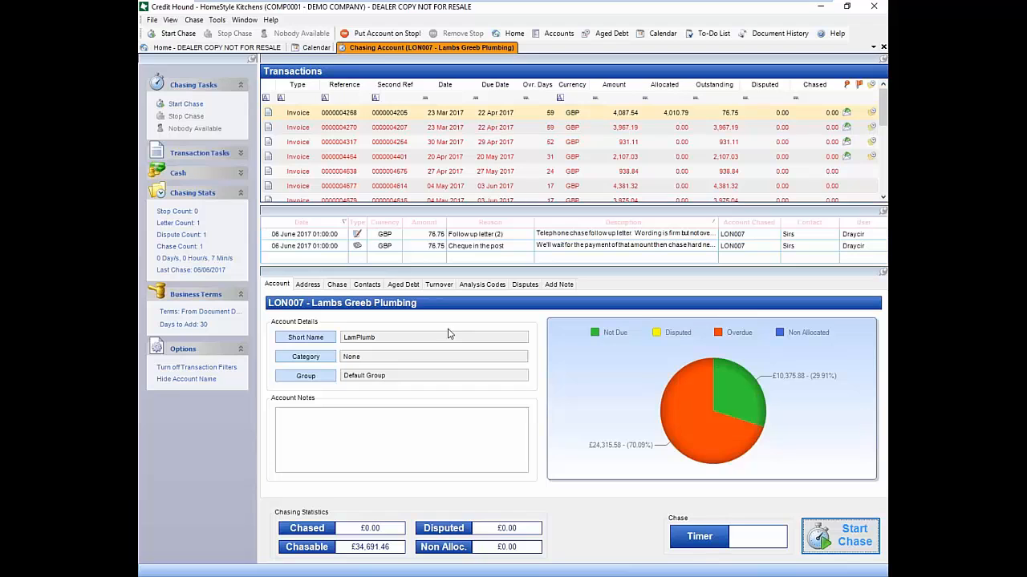
click(883, 48)
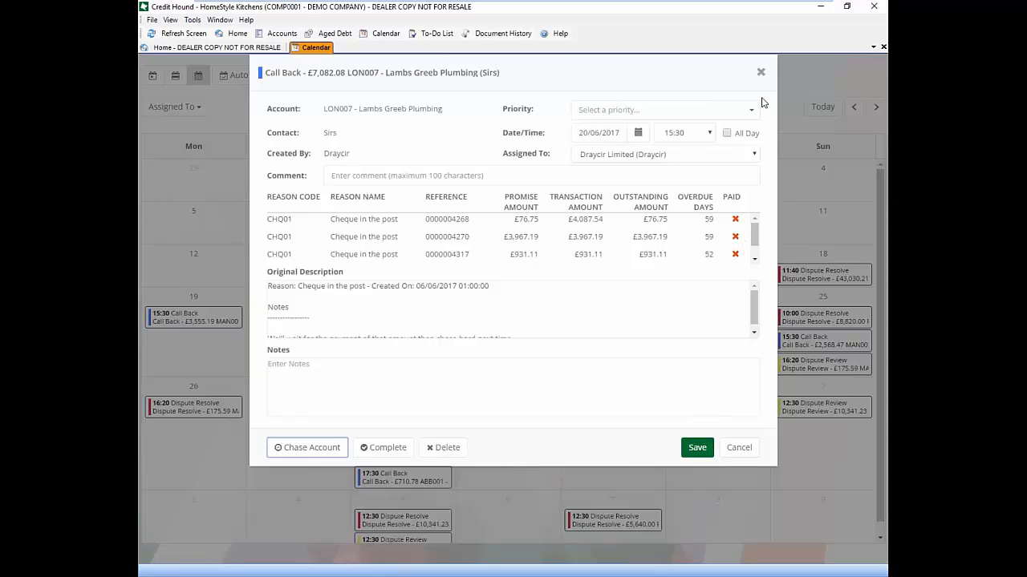
click(760, 73)
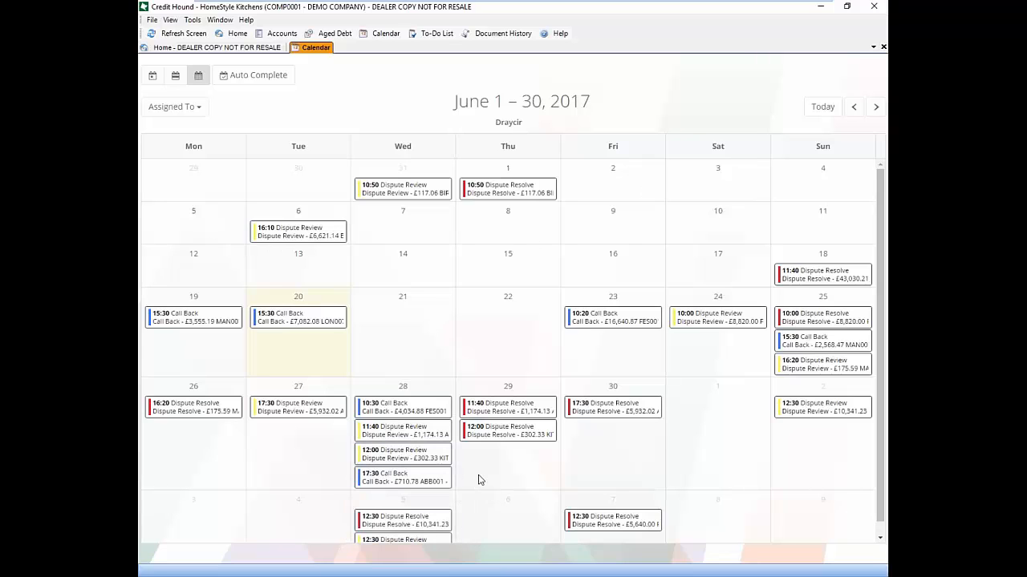
click(437, 33)
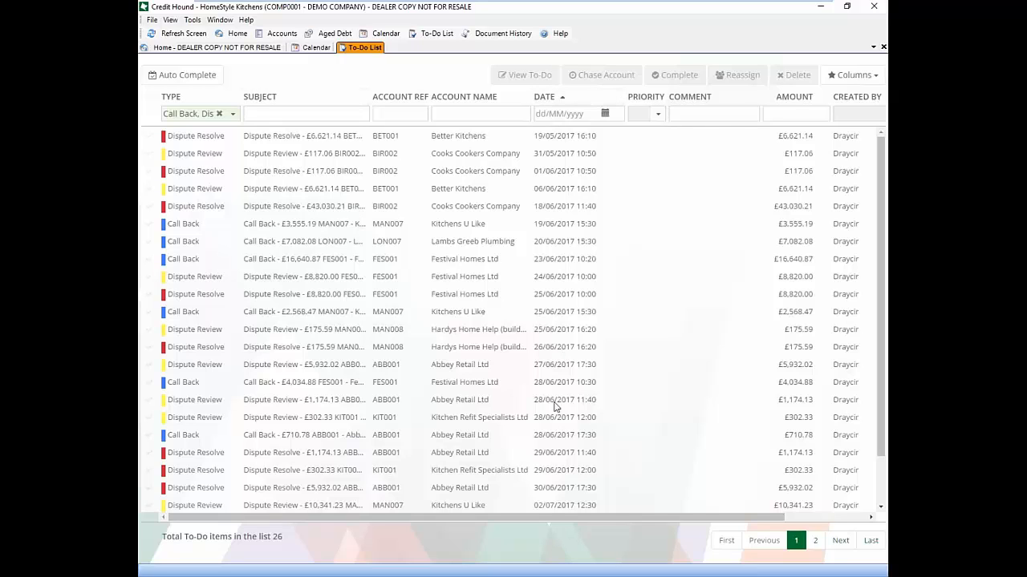
click(362, 115)
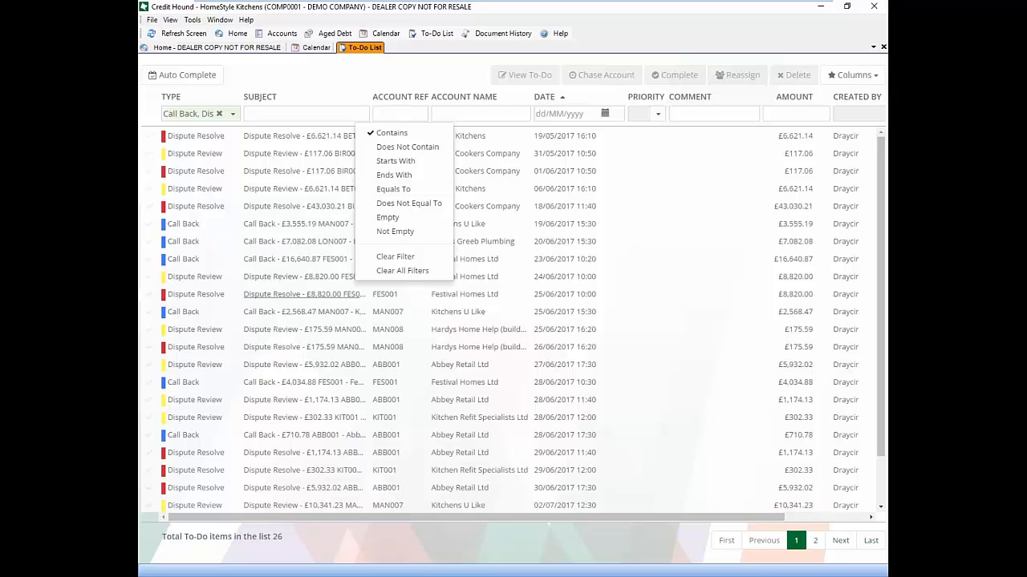
click(375, 88)
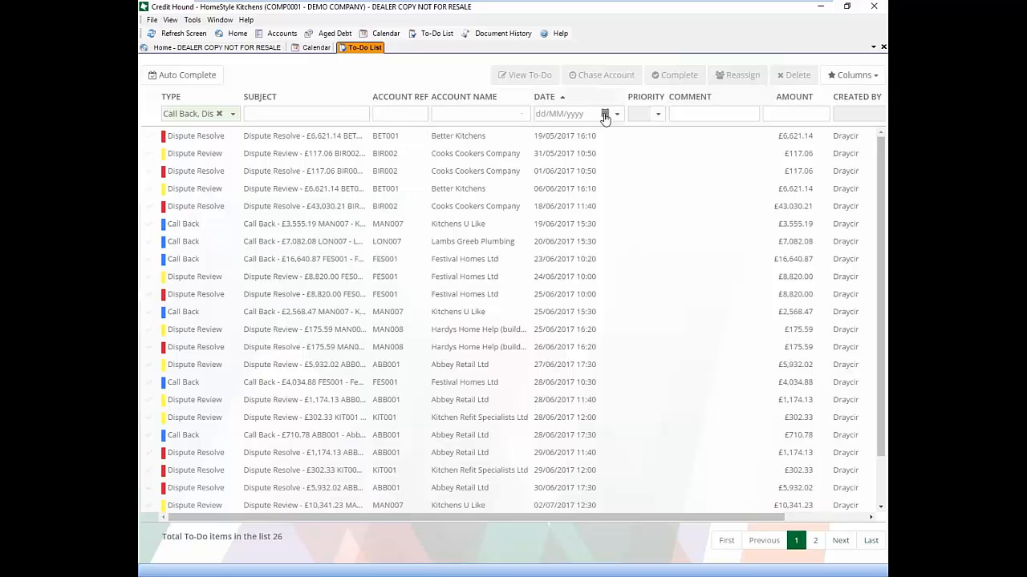
click(658, 115)
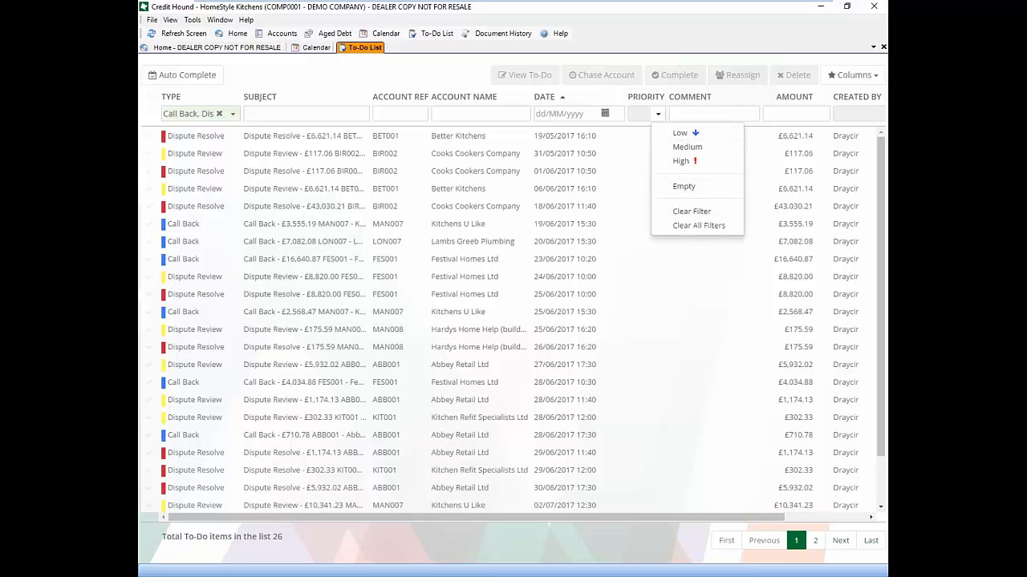
click(748, 281)
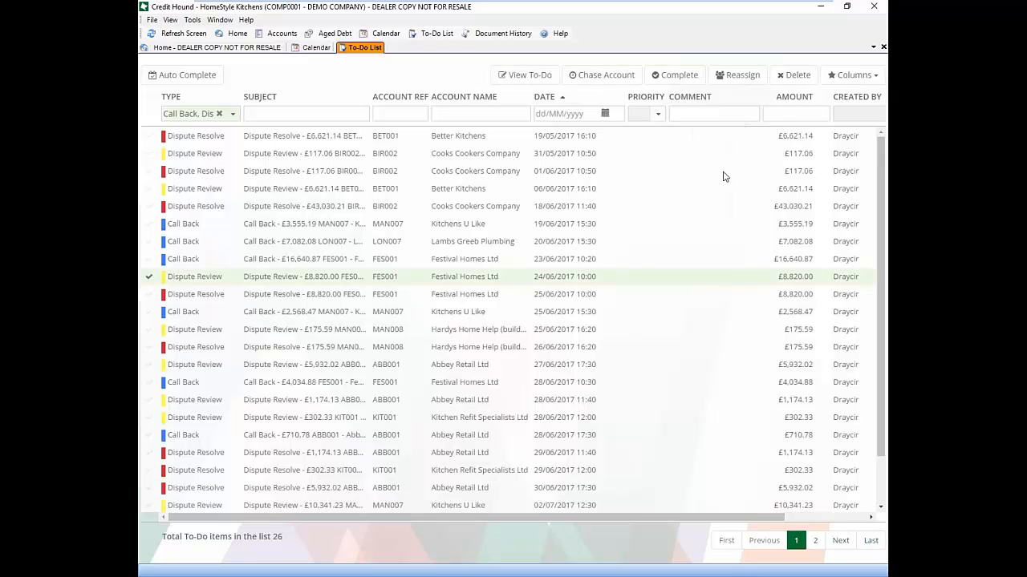
drag(752, 519, 831, 519)
drag(676, 519, 601, 519)
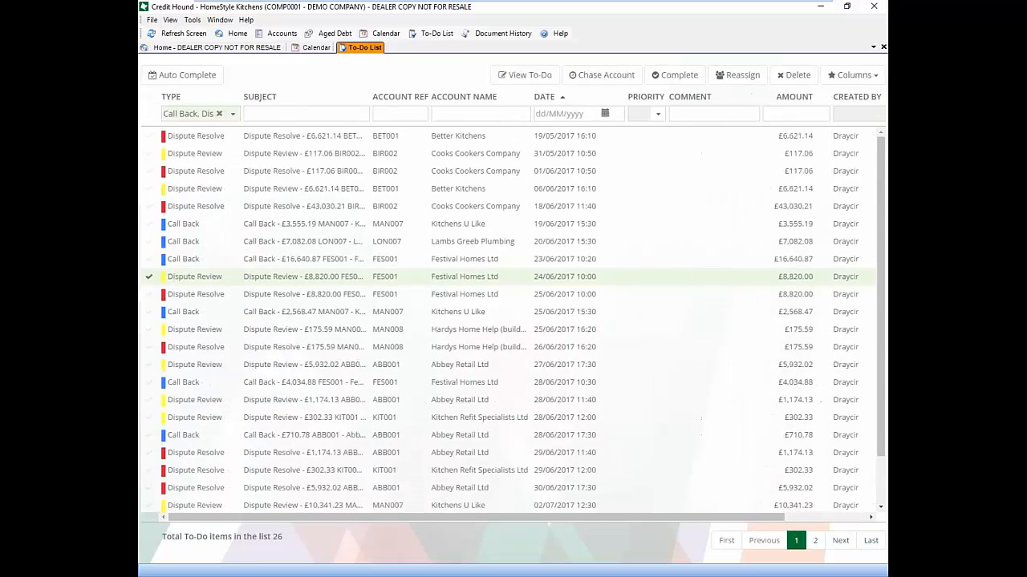
click(866, 76)
scroll(872, 173, down, 2)
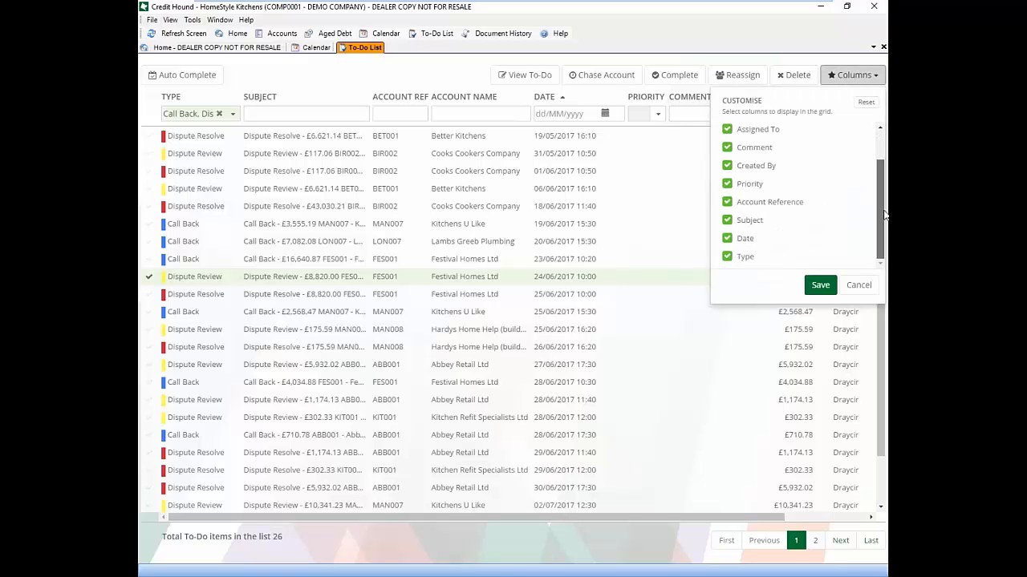
click(858, 285)
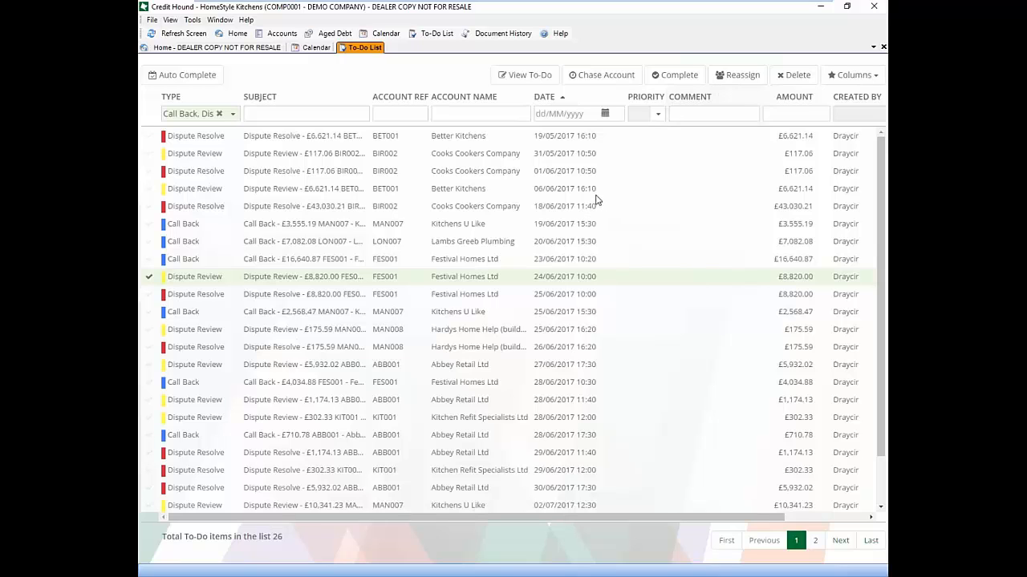
click(883, 48)
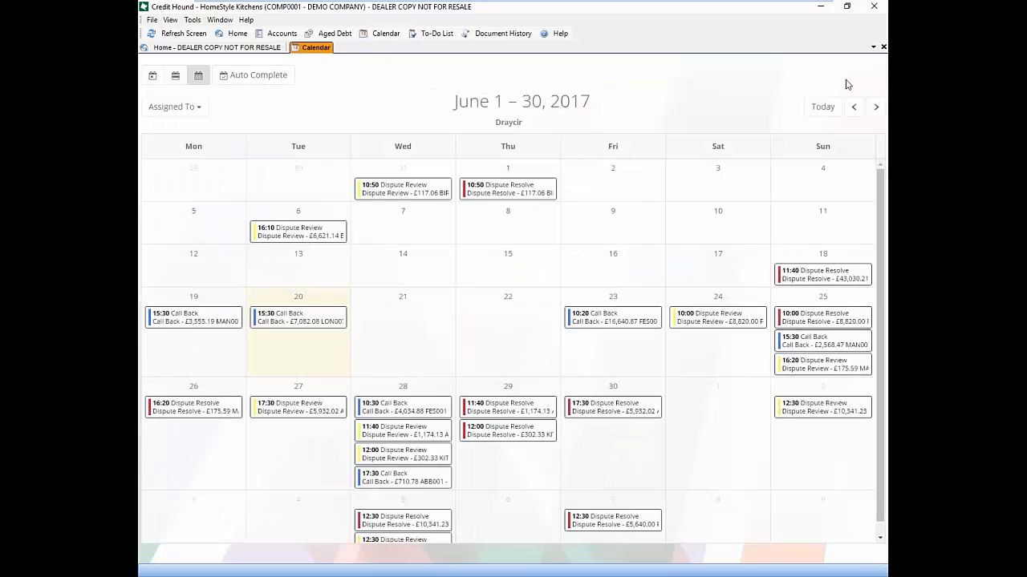
Close the Calendar tab and edit the Pre-emptive Letter rule from Tools > Rules
click(883, 48)
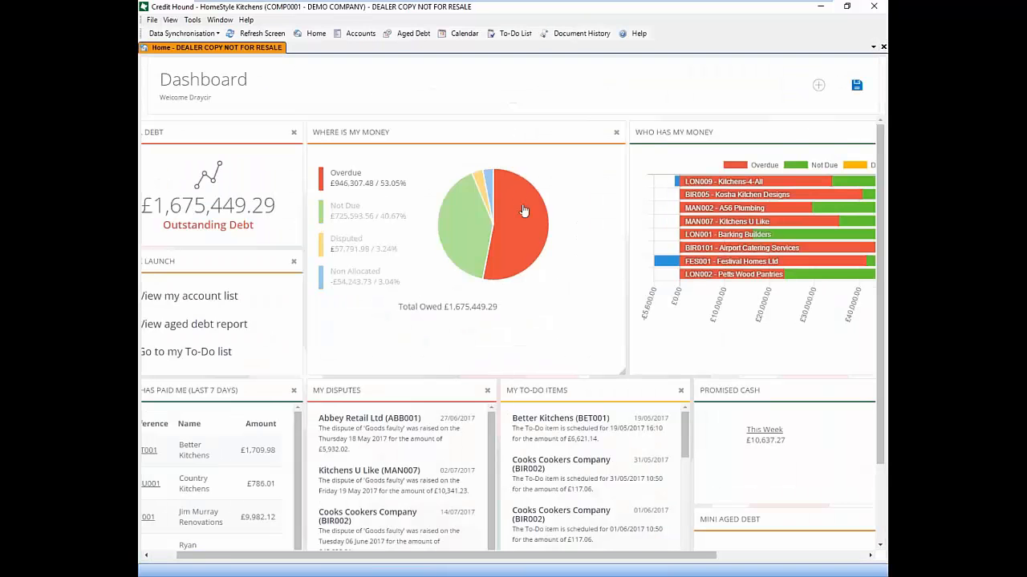
click(192, 19)
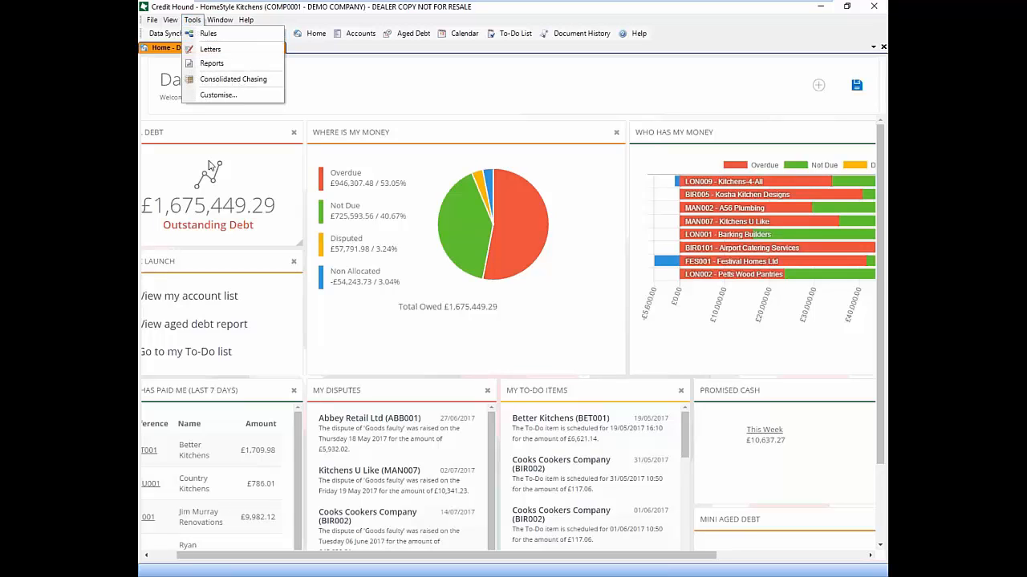
click(207, 33)
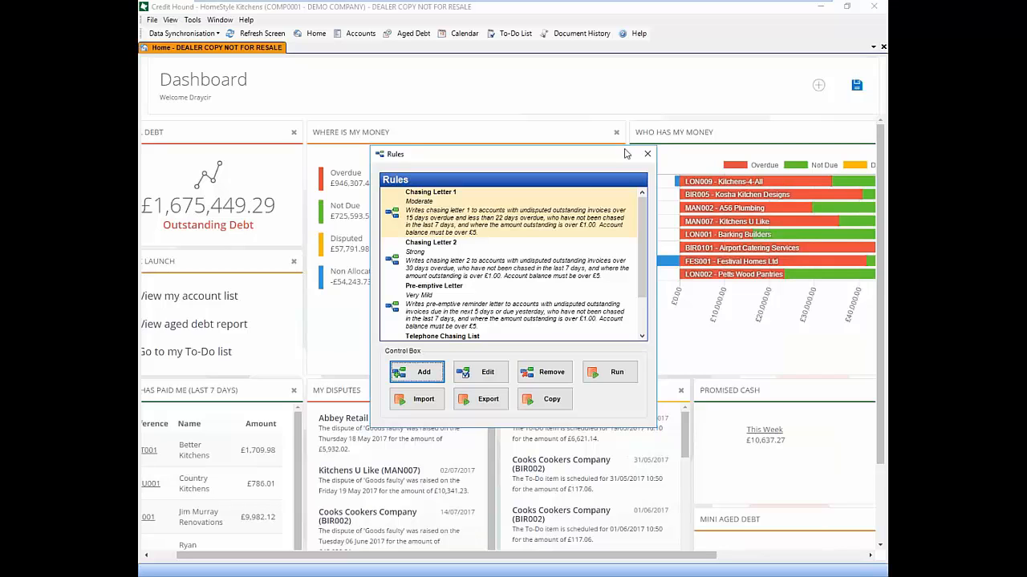
click(484, 305)
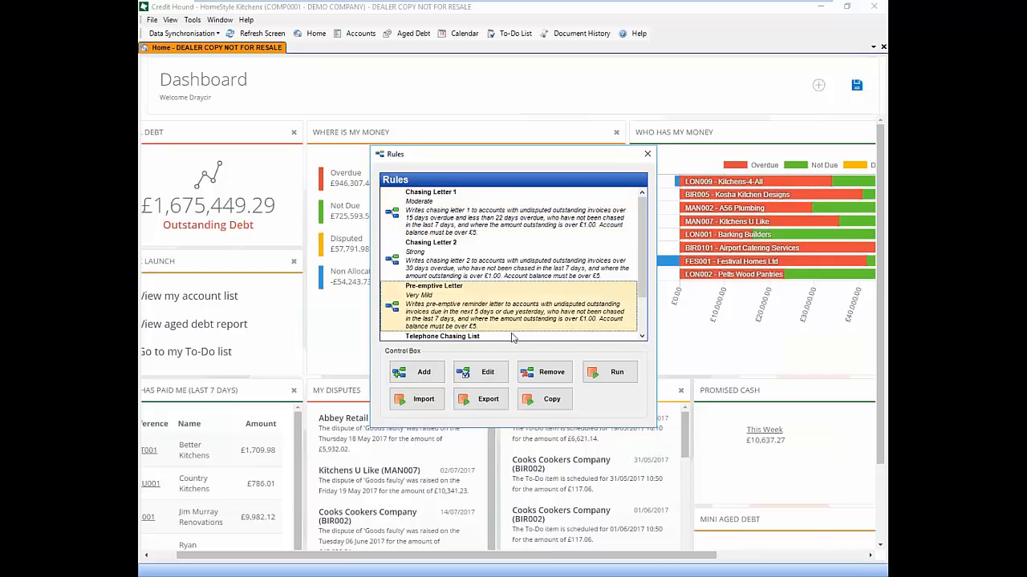
click(487, 373)
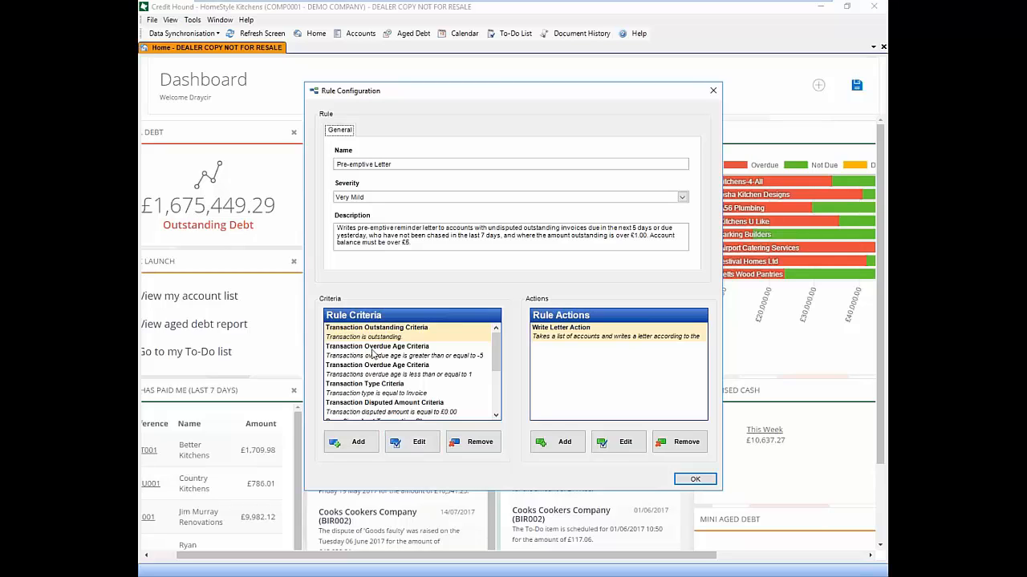
Add a criterion to the Pre-emptive Letter rule, listing types such as Analysis Code and Account Balance
click(367, 448)
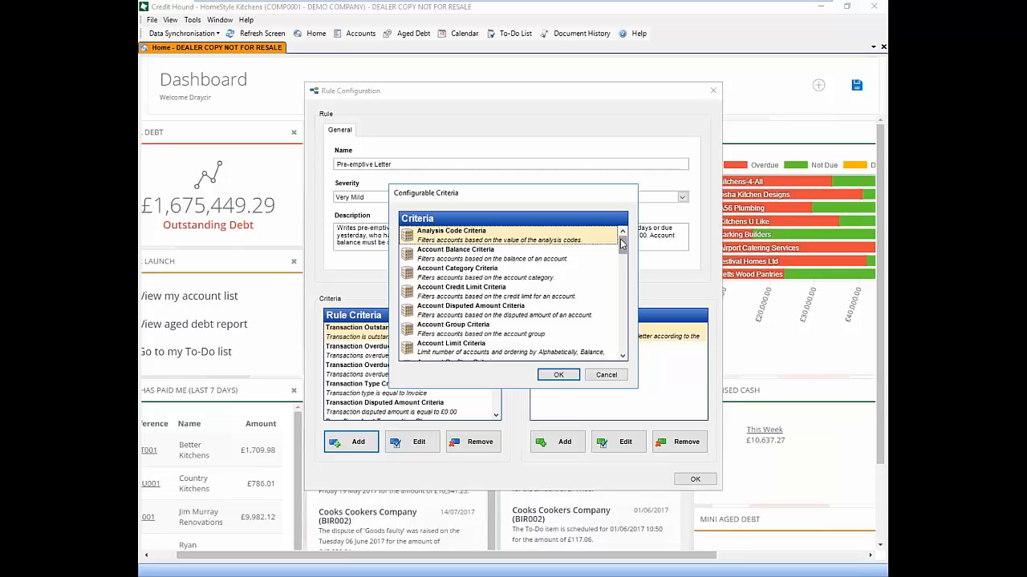
Scroll through the Configurable Criteria list, cancel it, and highlight part of the rule description
drag(620, 240, 625, 271)
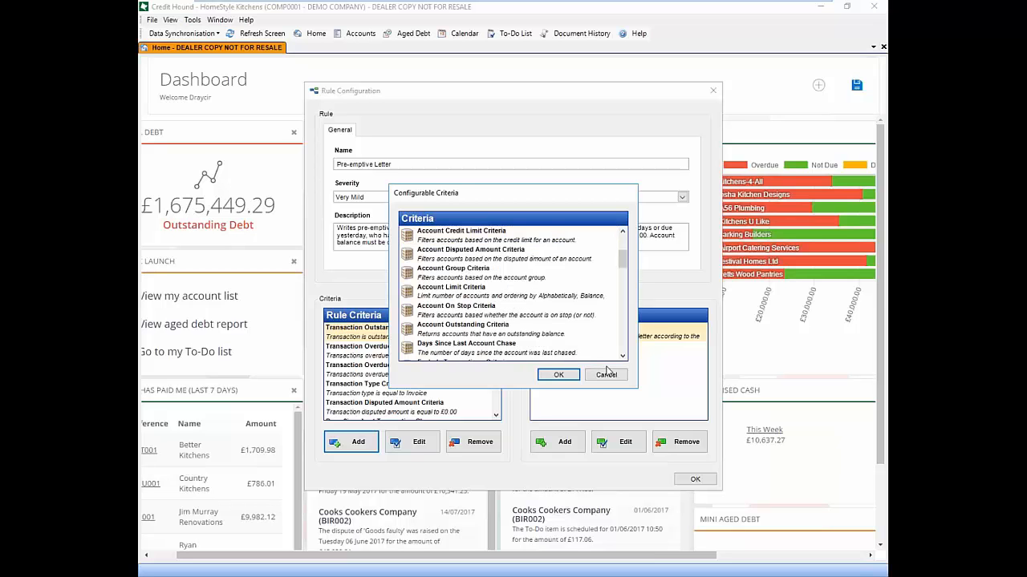
click(623, 357)
click(623, 357)
click(624, 357)
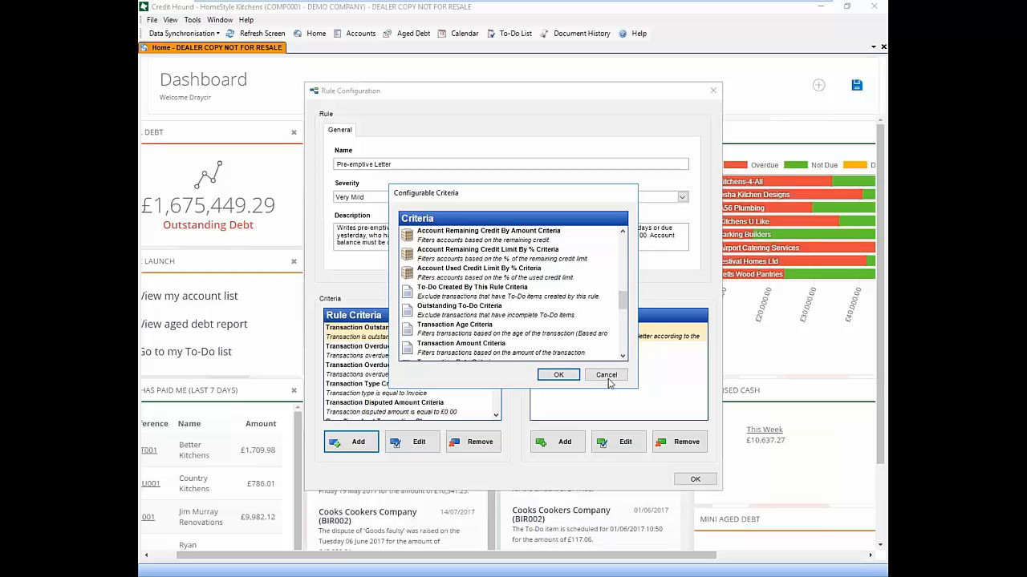
click(607, 375)
drag(358, 229, 496, 229)
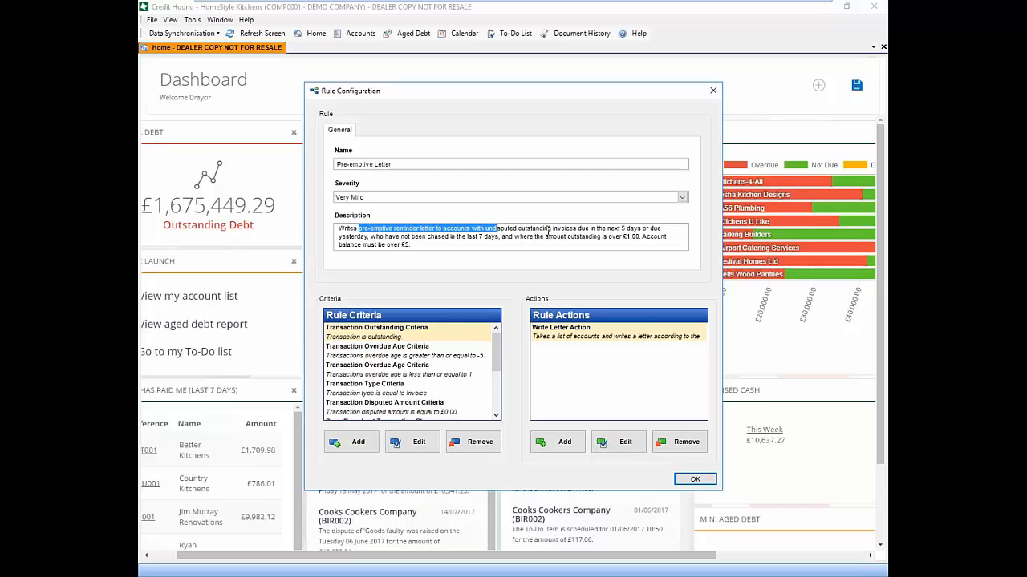
Highlight the 'last 7 days' condition in the Pre-emptive Letter rule description
drag(460, 236, 499, 241)
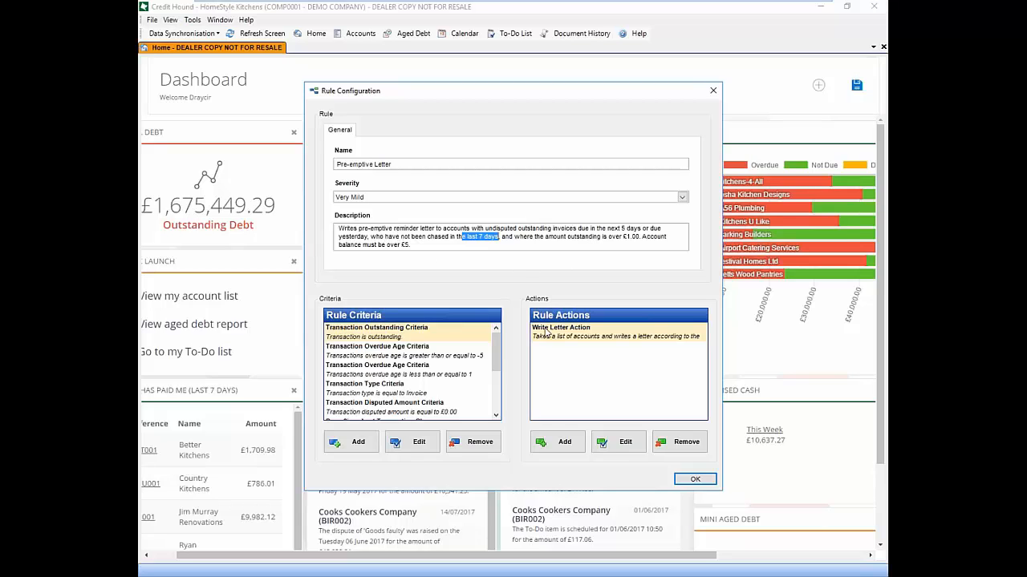
Accept the rule settings and run Pre-emptive Letter for all accounts except MAN003 and LON003
click(694, 479)
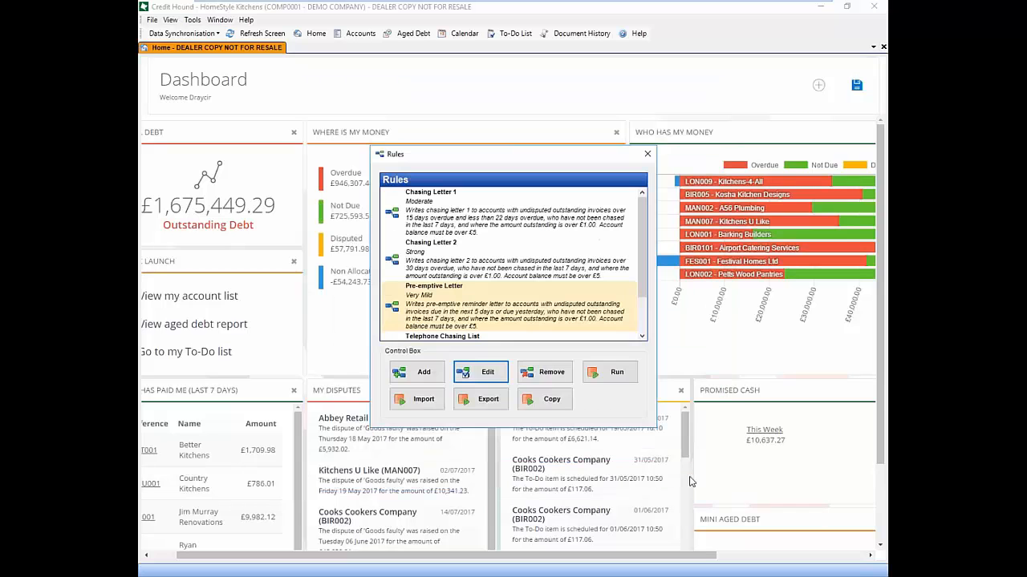
click(610, 372)
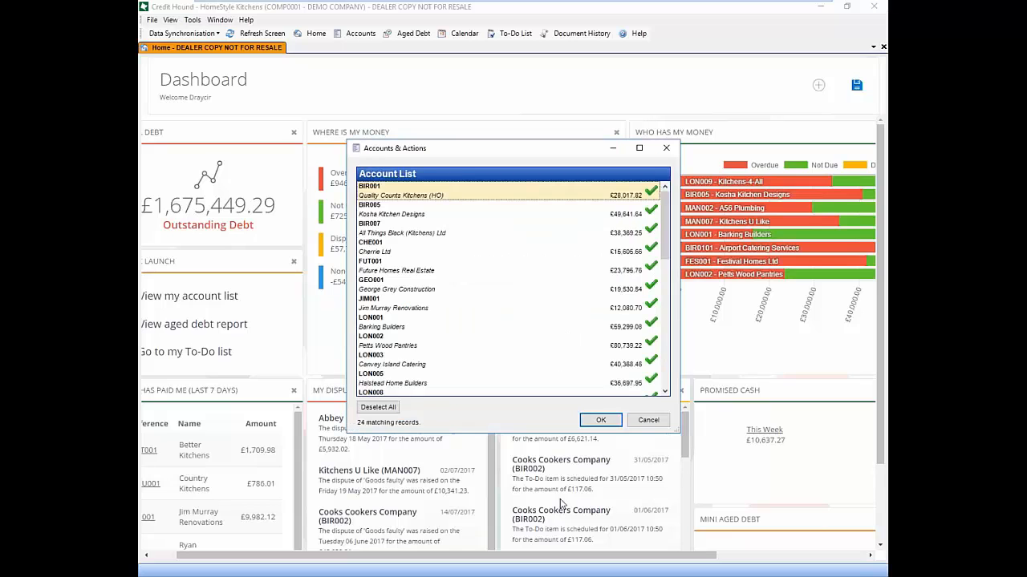
drag(666, 255, 669, 312)
click(653, 324)
click(651, 248)
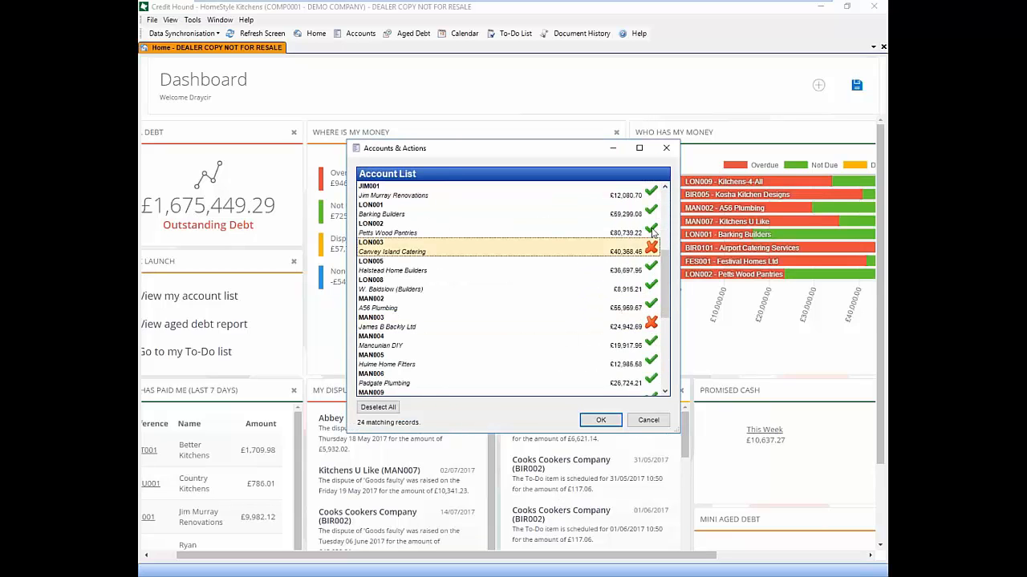
click(600, 420)
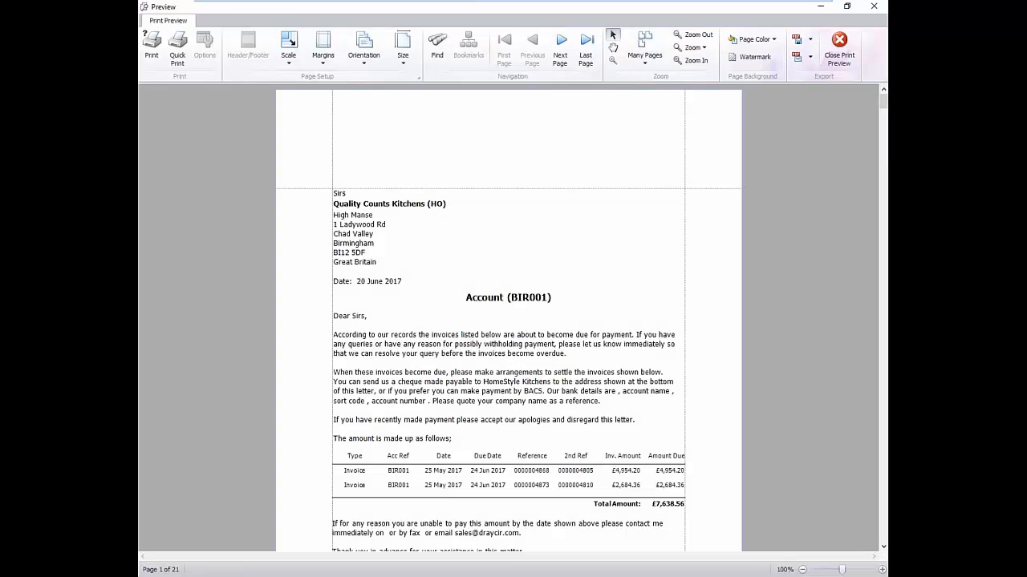
Print all 21 pages of pre-emptive letters, close the preview and acknowledge the completion message
drag(884, 102, 883, 132)
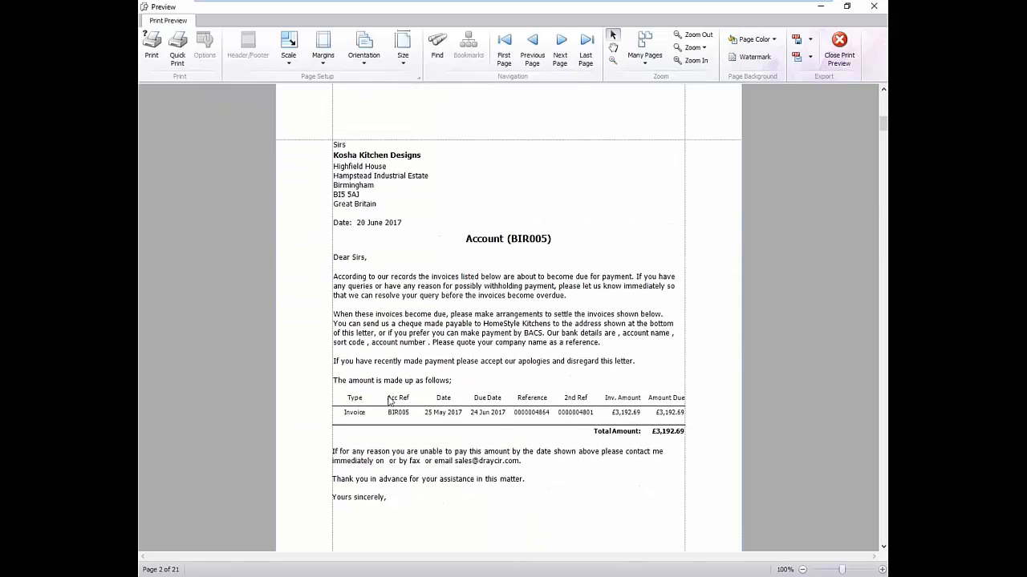
drag(886, 123, 883, 149)
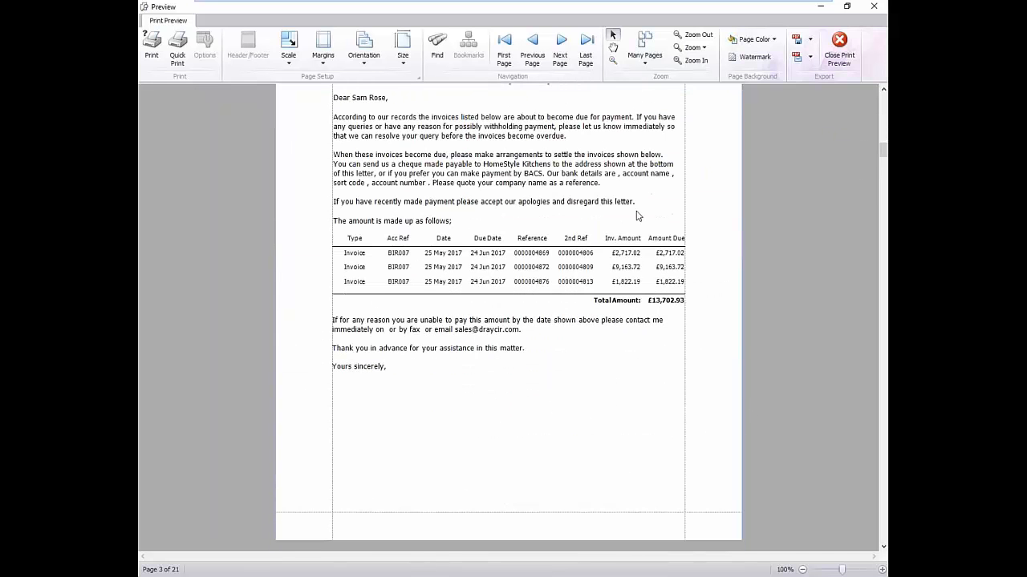
click(152, 44)
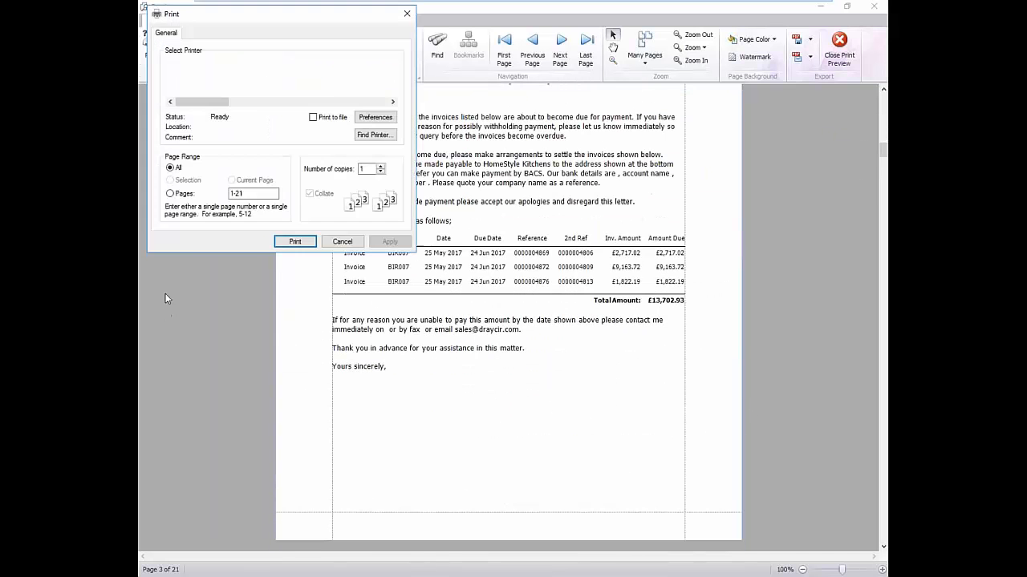
click(294, 241)
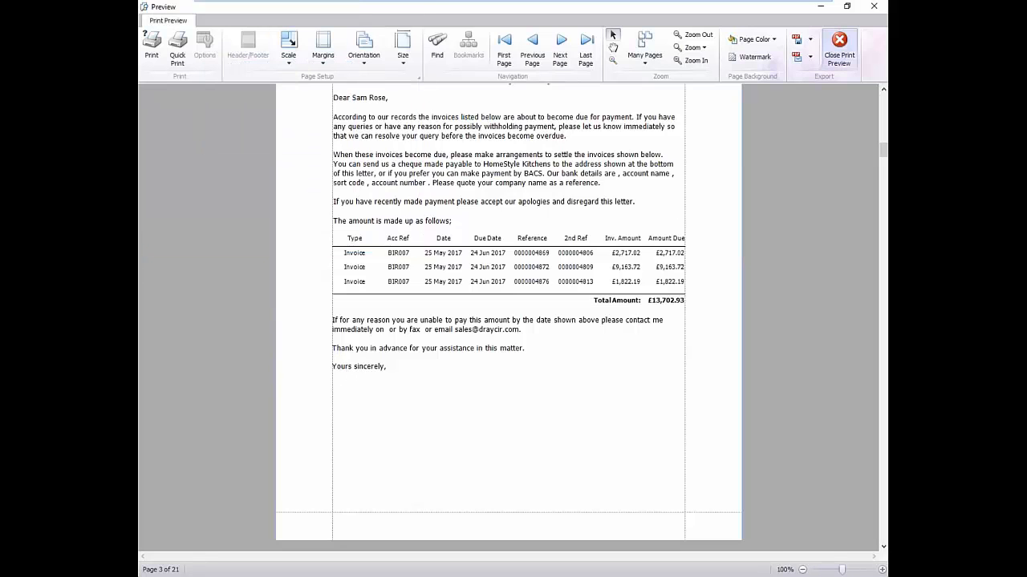
click(839, 57)
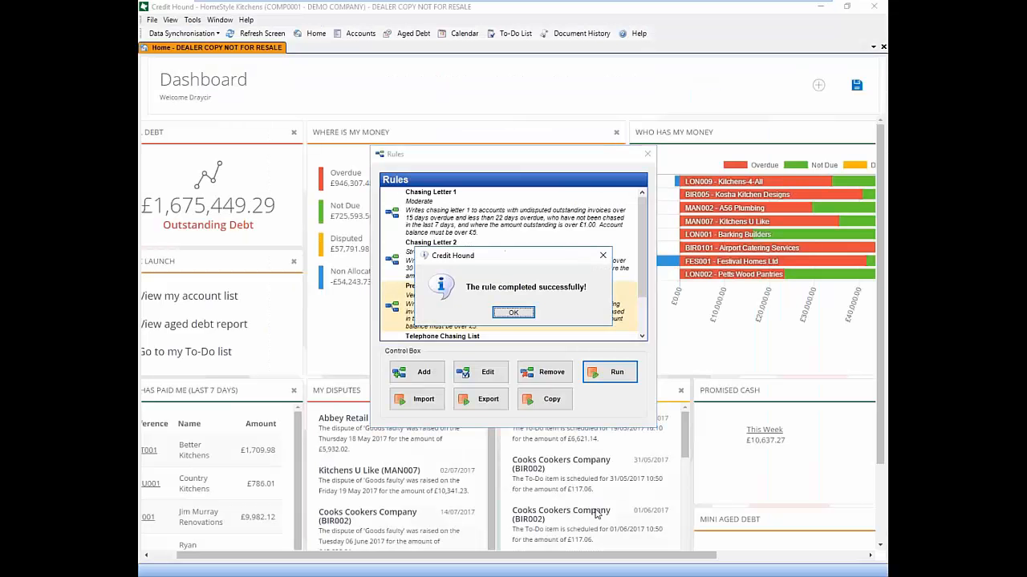
click(508, 314)
click(267, 474)
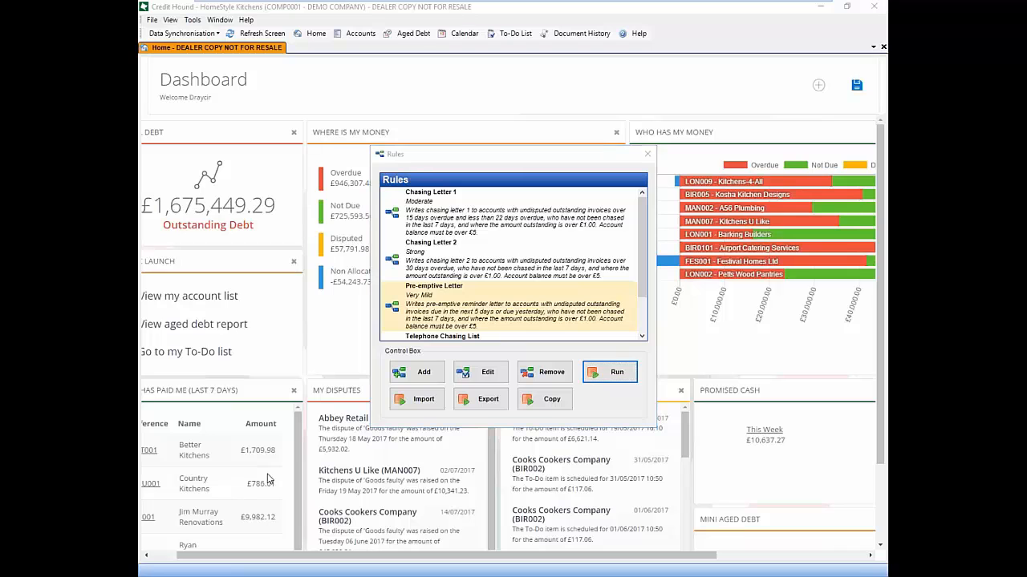
In Outlook Drafts, open the Just Taps and Sinks reminder and its pre-emptive chase letter attachment
click(268, 495)
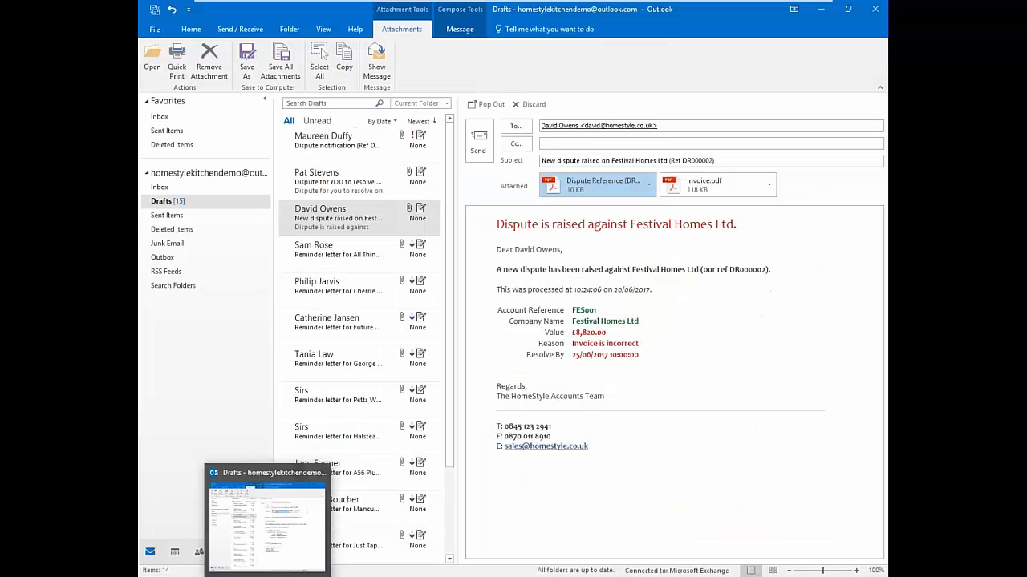
click(322, 411)
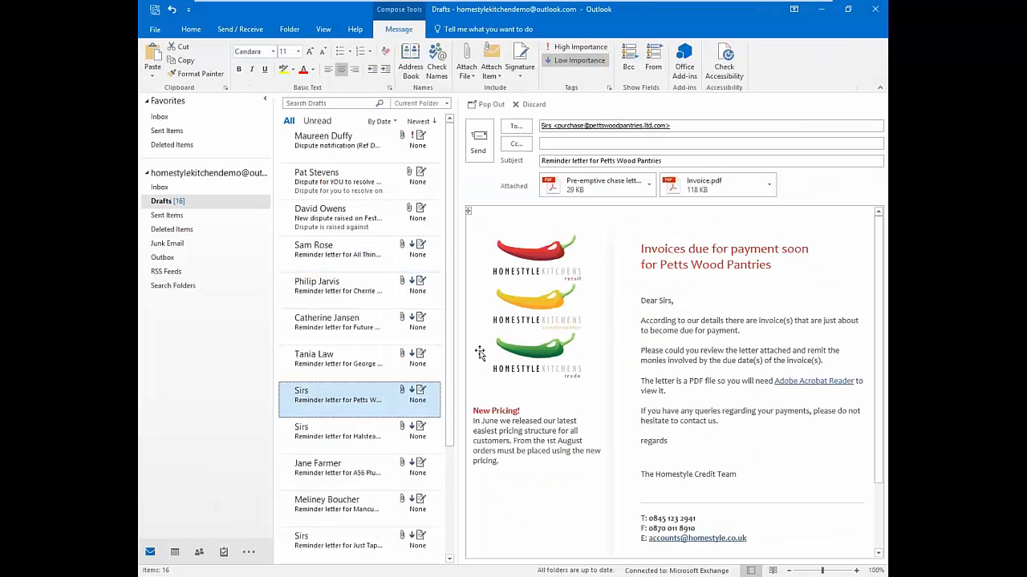
scroll(436, 433, down, 1)
scroll(436, 434, down, 1)
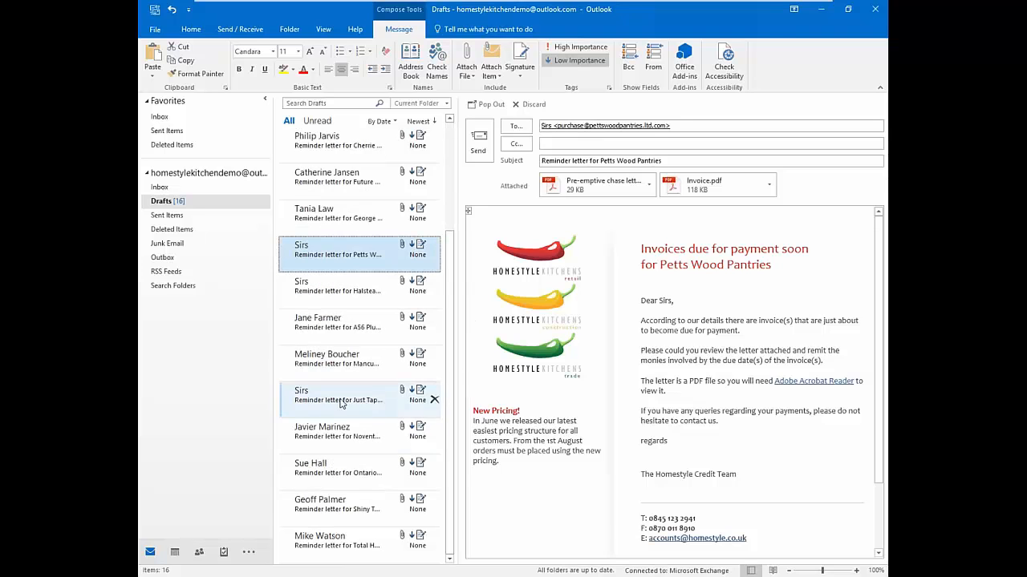
click(433, 397)
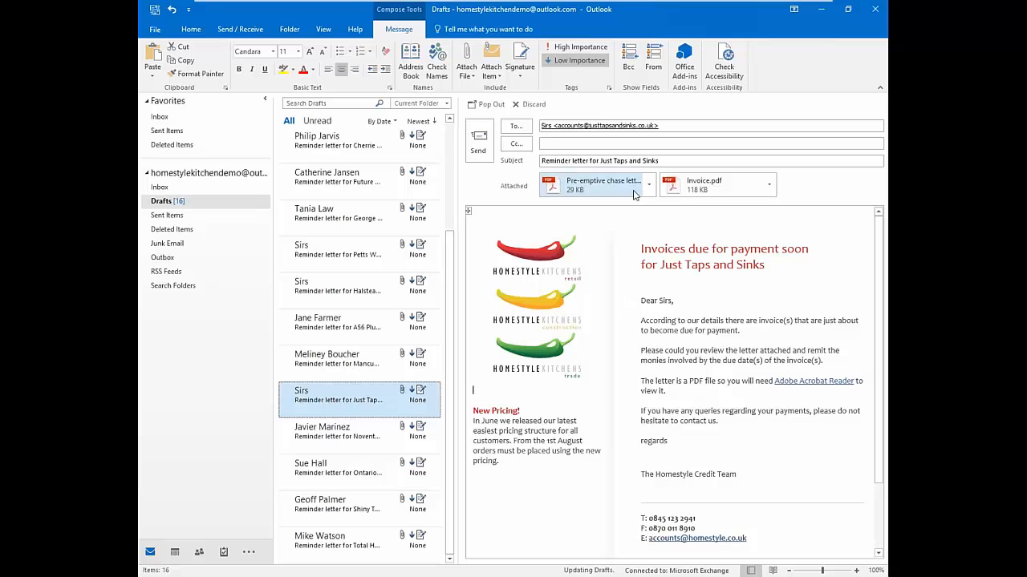
drag(764, 265, 659, 265)
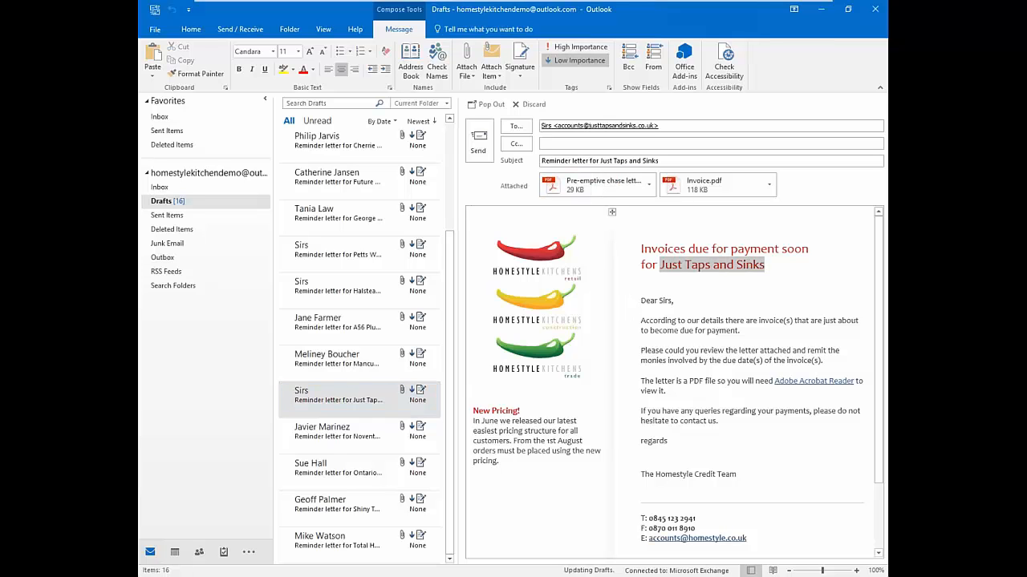
click(597, 184)
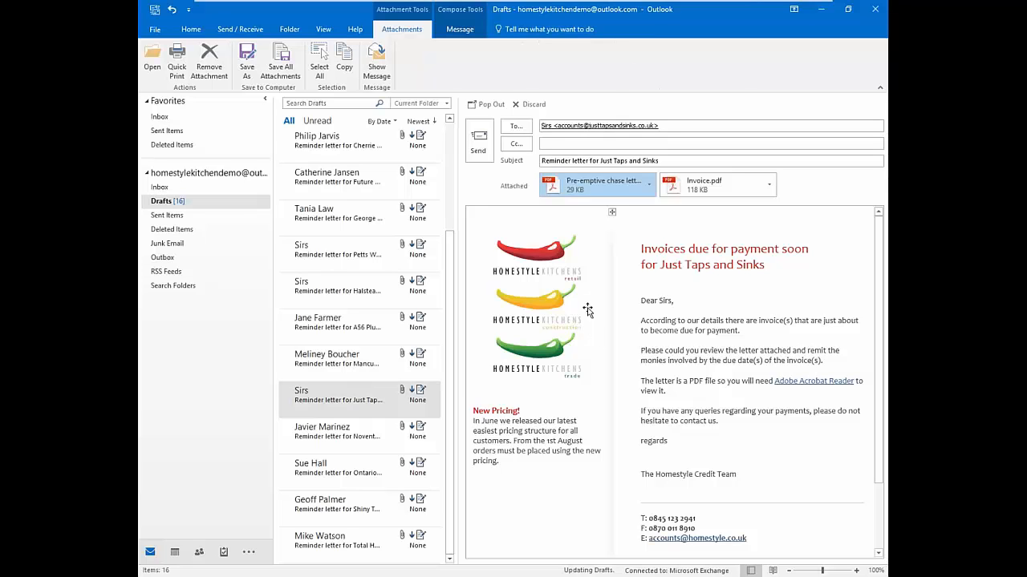
click(651, 185)
click(614, 209)
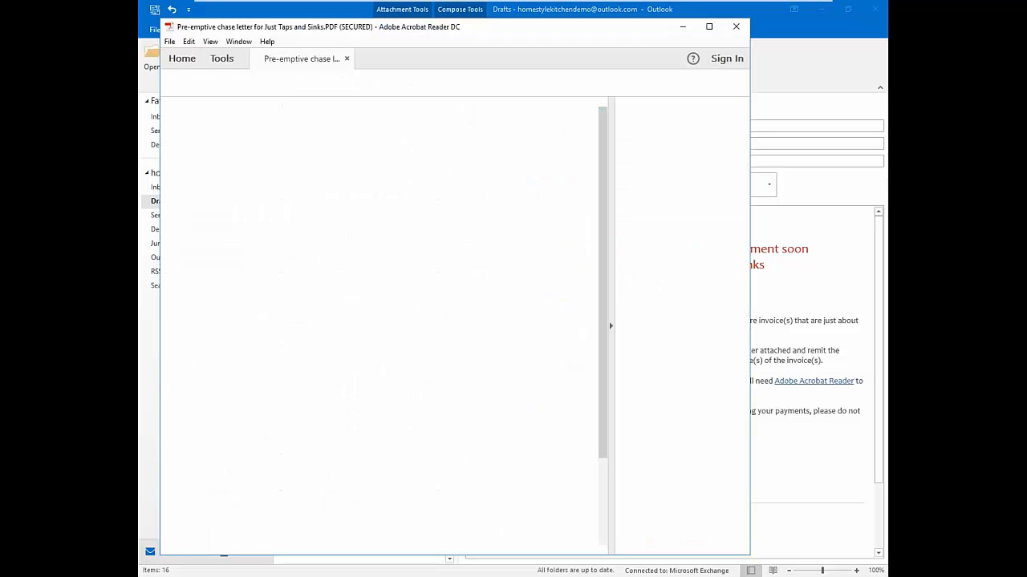
drag(604, 213, 593, 360)
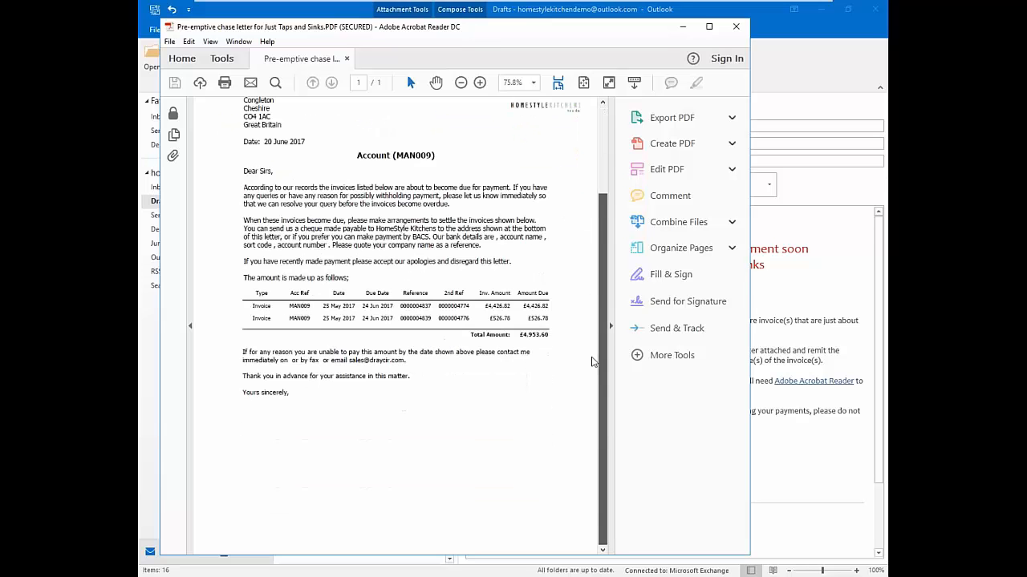
scroll(395, 325, up, 3)
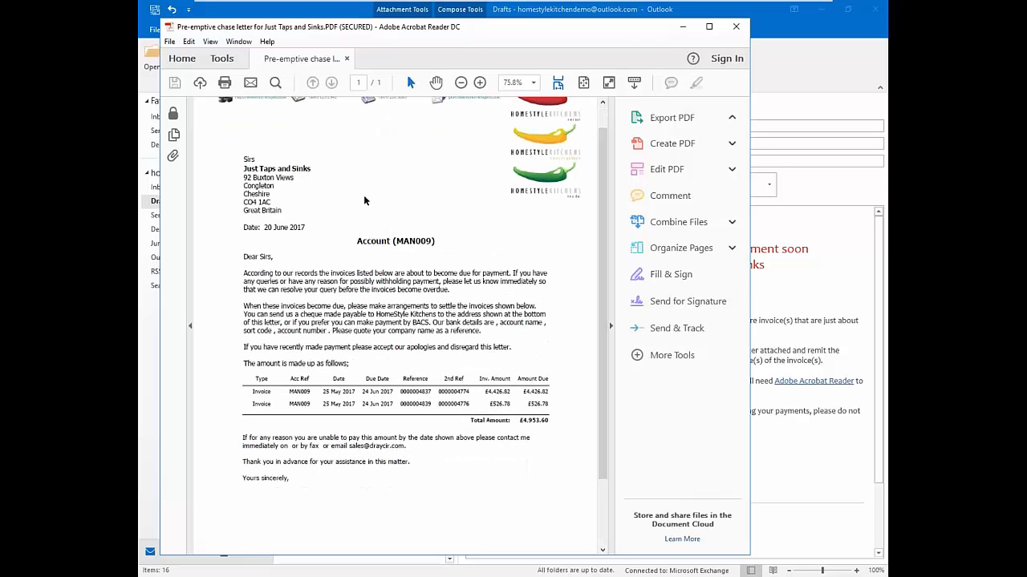
click(672, 117)
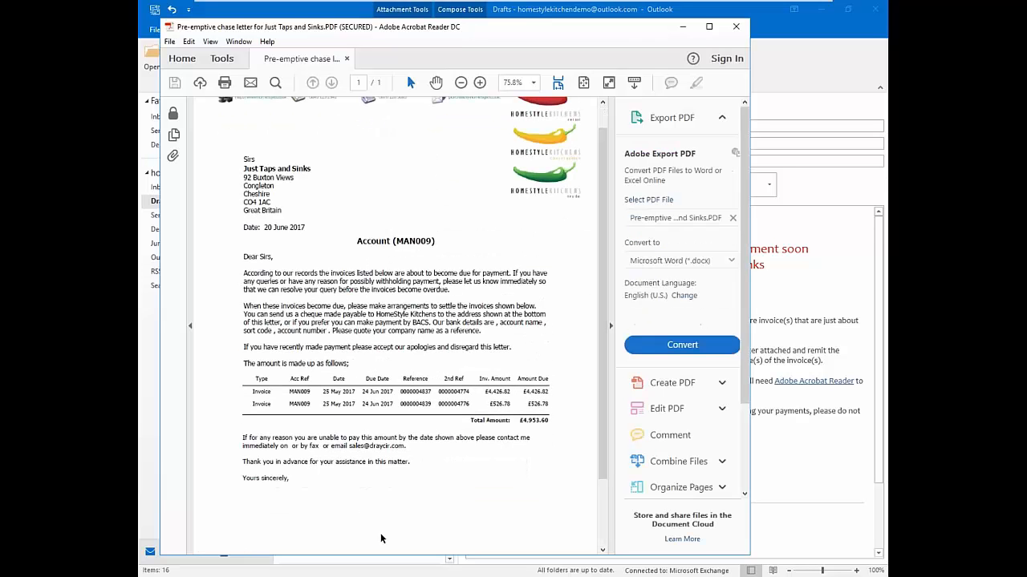
click(735, 26)
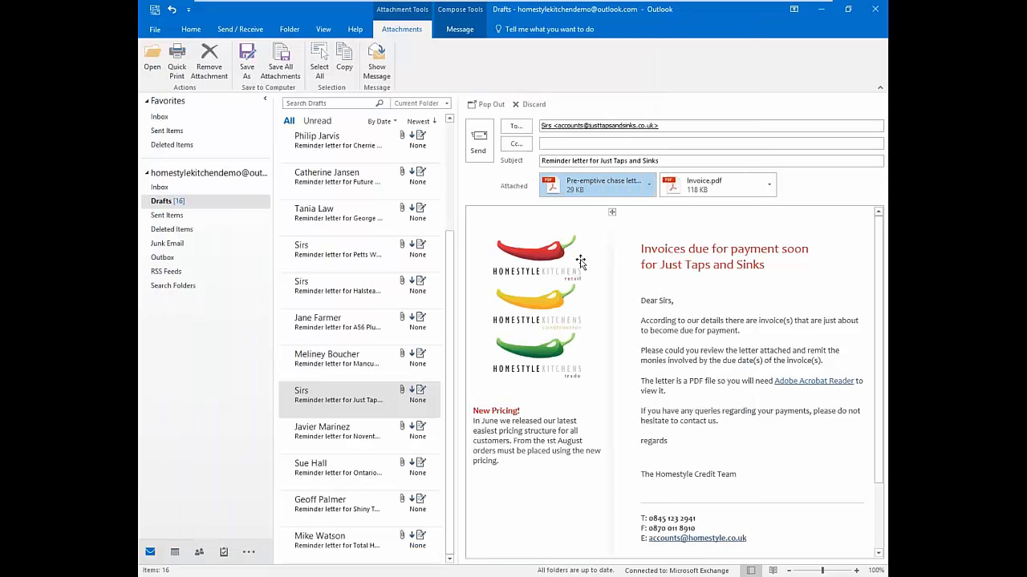
Run the Pre-emptive Letter rule again to see matching accounts, then cancel without applying it
click(820, 9)
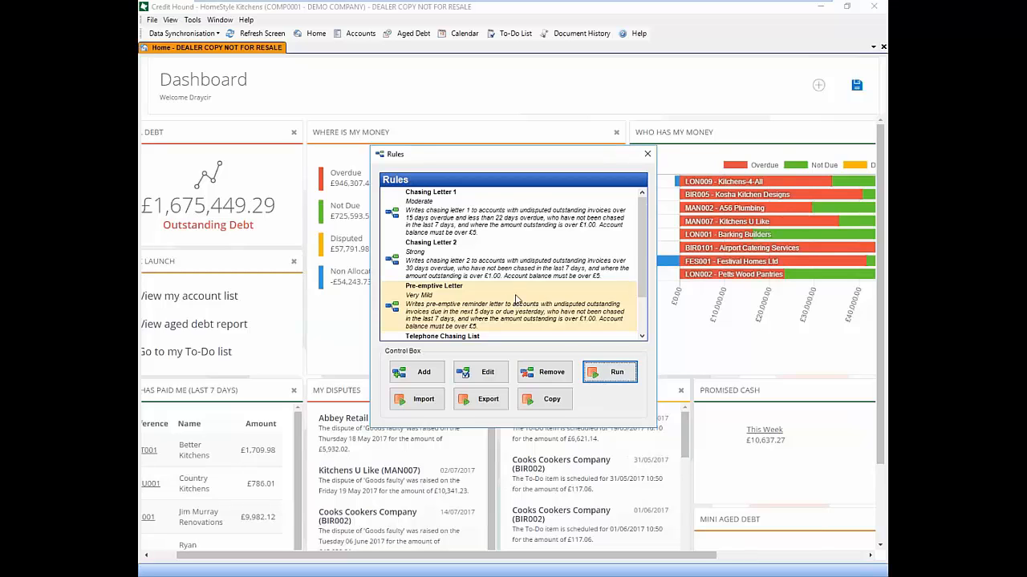
click(600, 374)
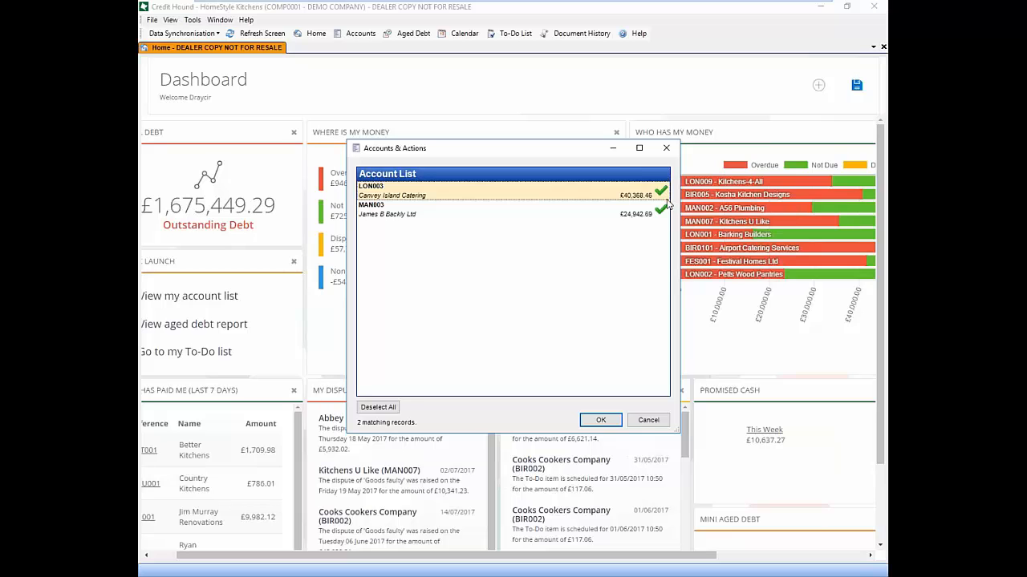
click(646, 421)
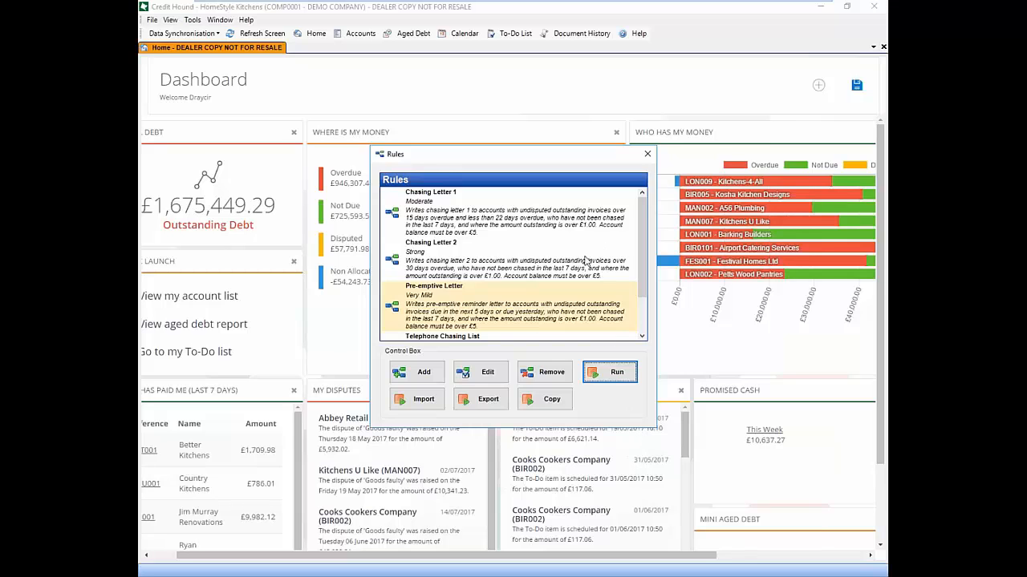
Browse the Chasing Letter rules, then open the Telephone Chasing List rule for editing
ctrl+click(505, 220)
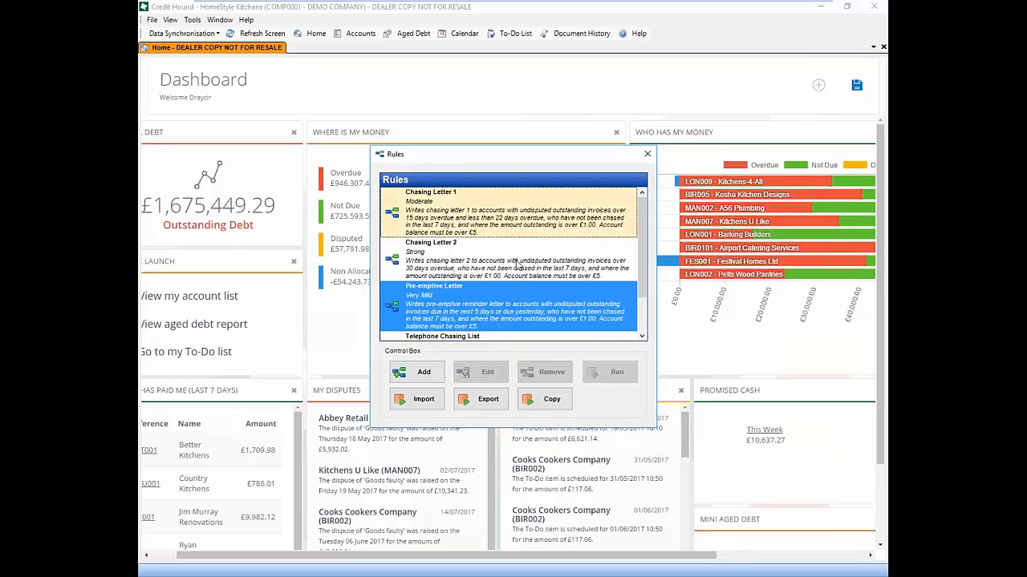
click(517, 265)
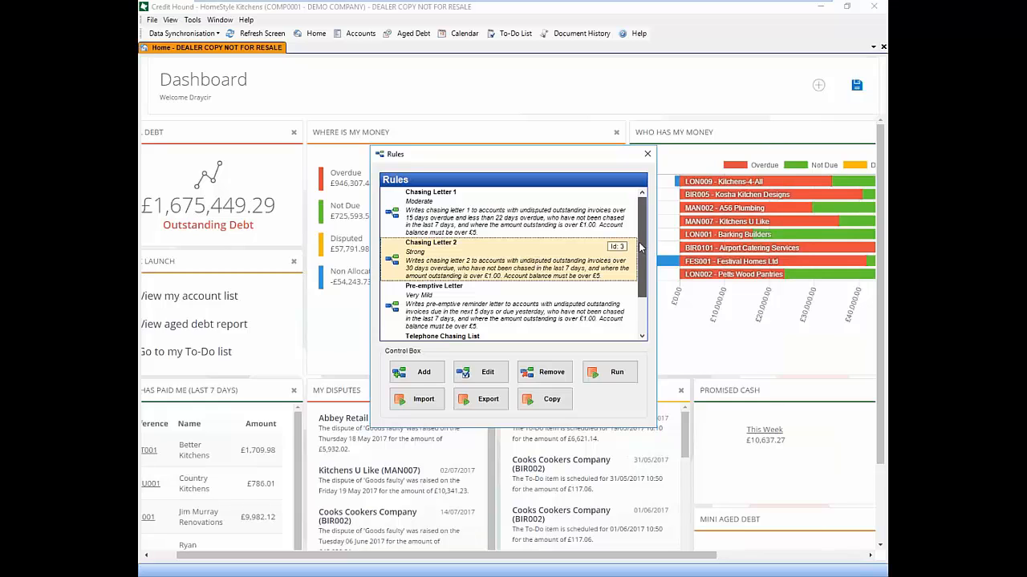
click(492, 205)
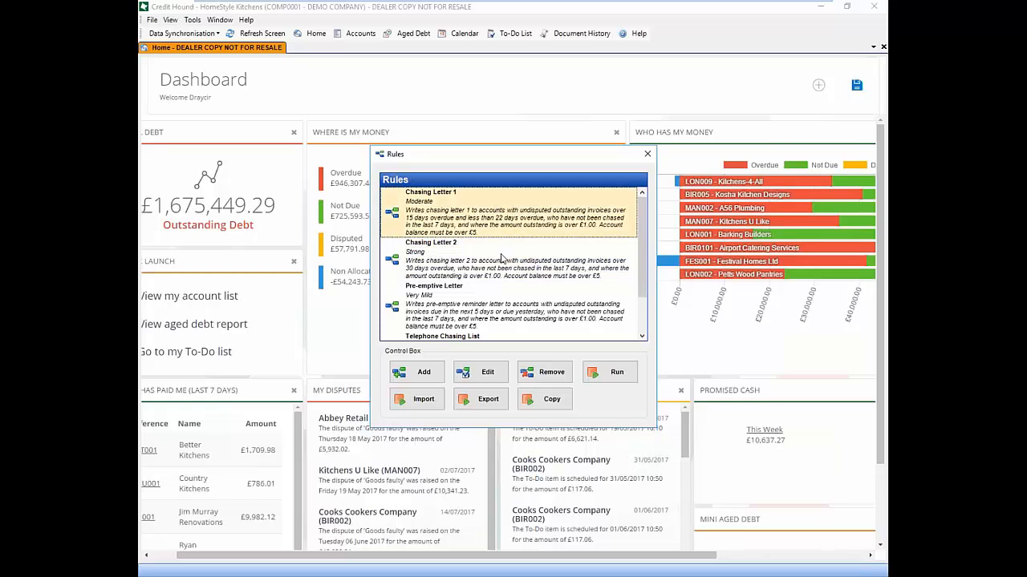
click(503, 263)
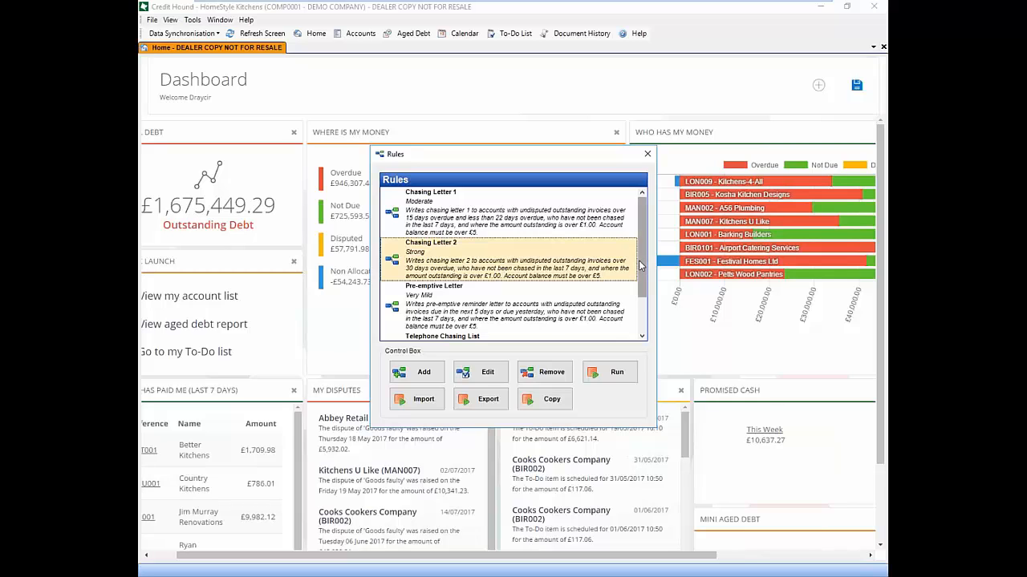
scroll(641, 288, down, 1)
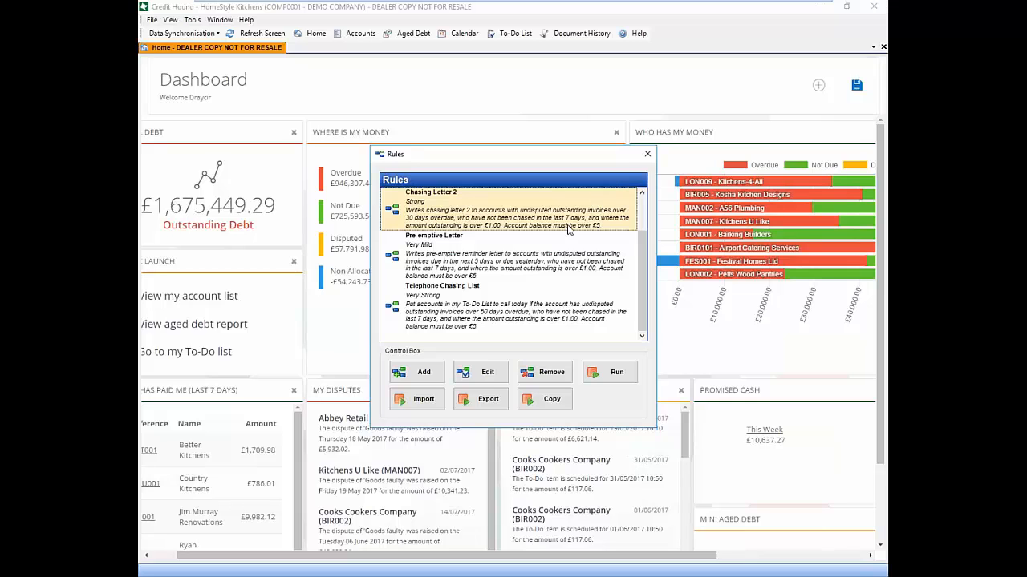
click(511, 298)
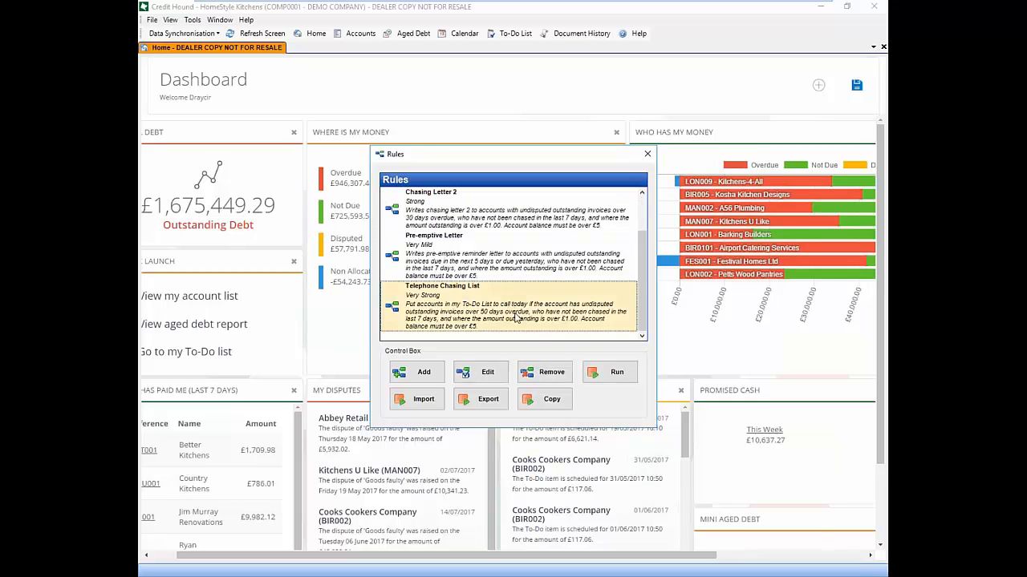
click(478, 379)
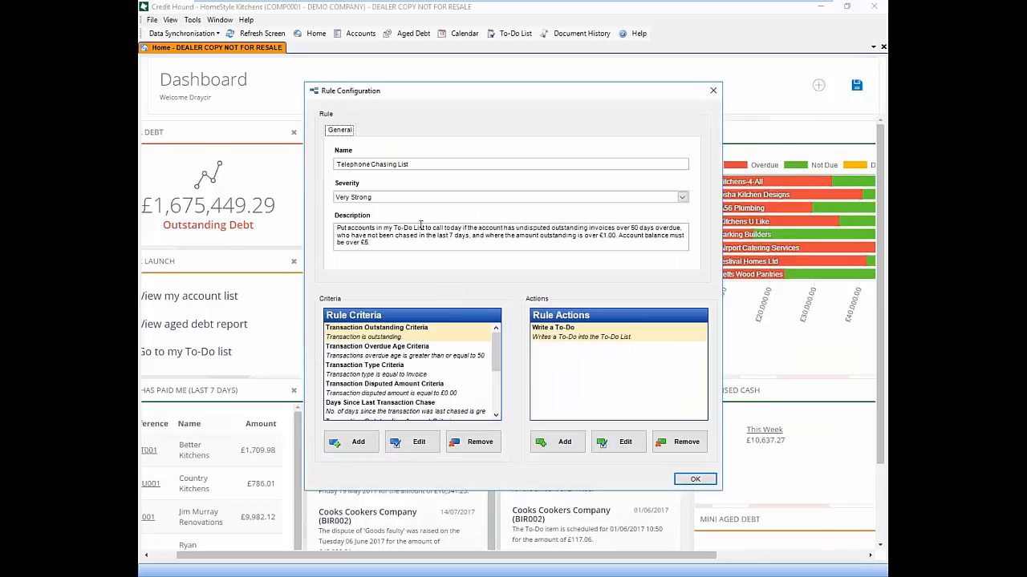
Review the call-today, not-chased-in-7-days and balance conditions, then accept the rule settings
drag(432, 229, 630, 230)
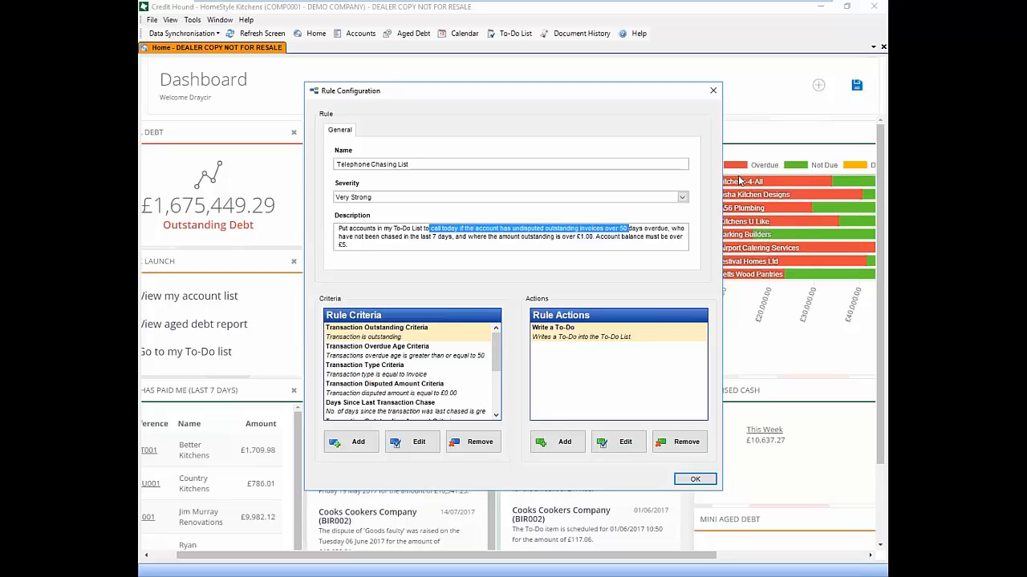
drag(416, 237, 601, 236)
click(615, 227)
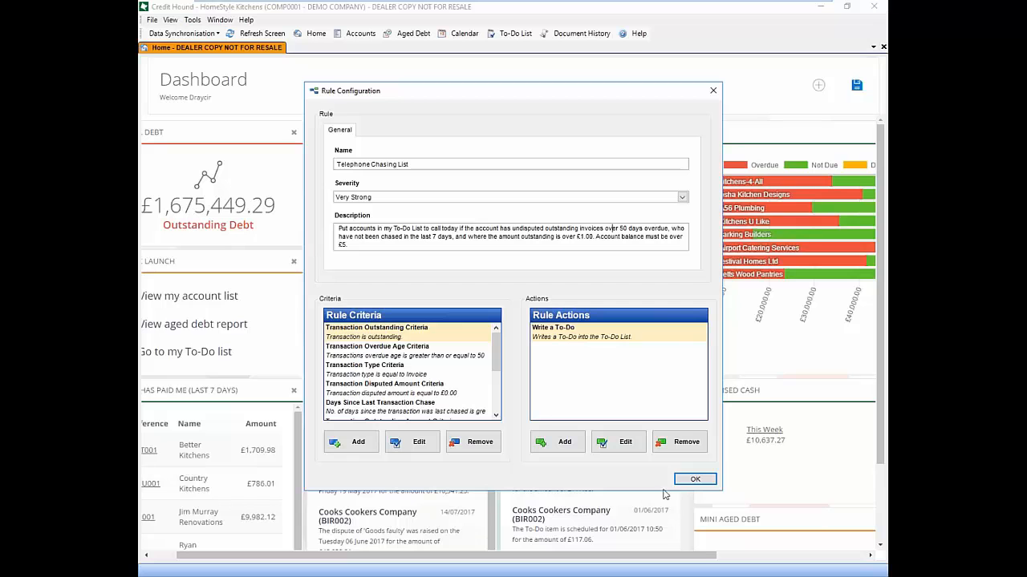
click(695, 482)
Run Telephone Chasing List on the seven matching accounts, dismiss the success message and close Rules
click(611, 372)
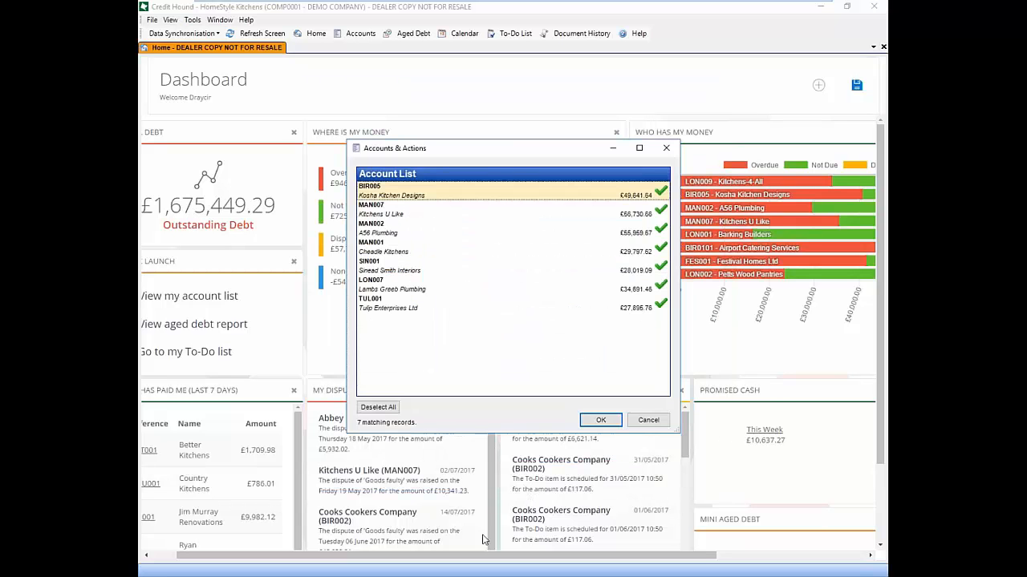
click(600, 421)
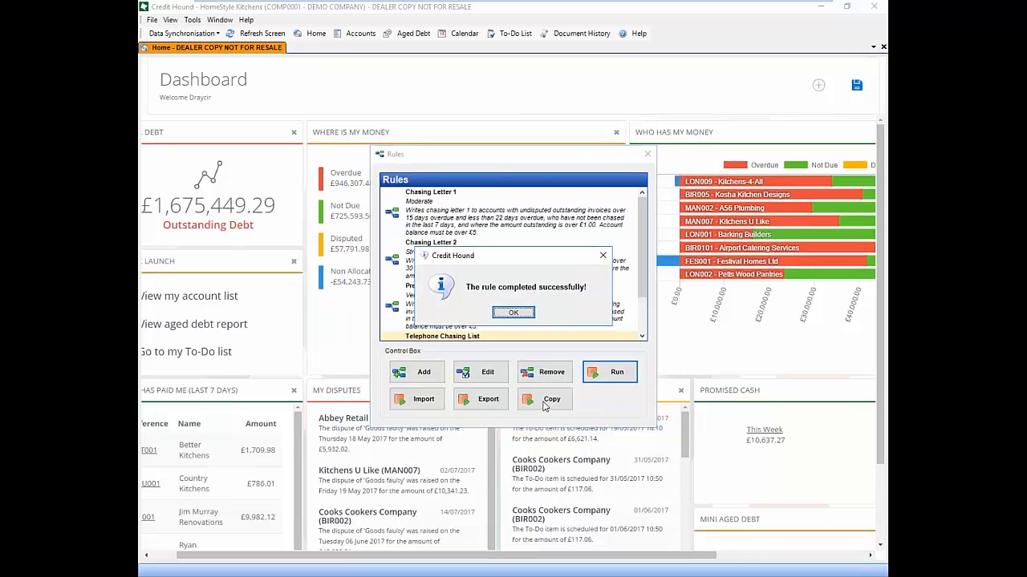
click(517, 313)
click(648, 154)
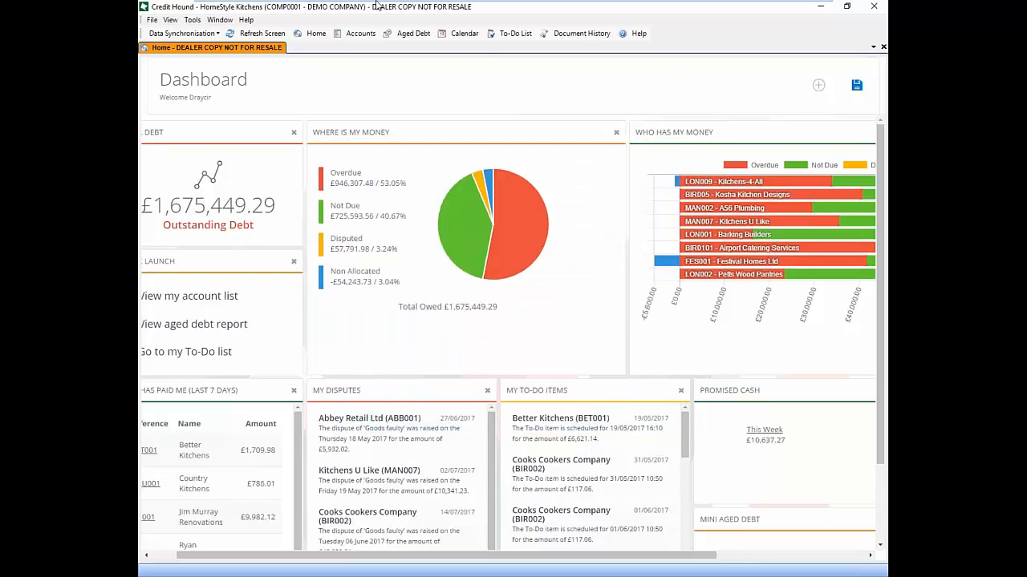
click(455, 34)
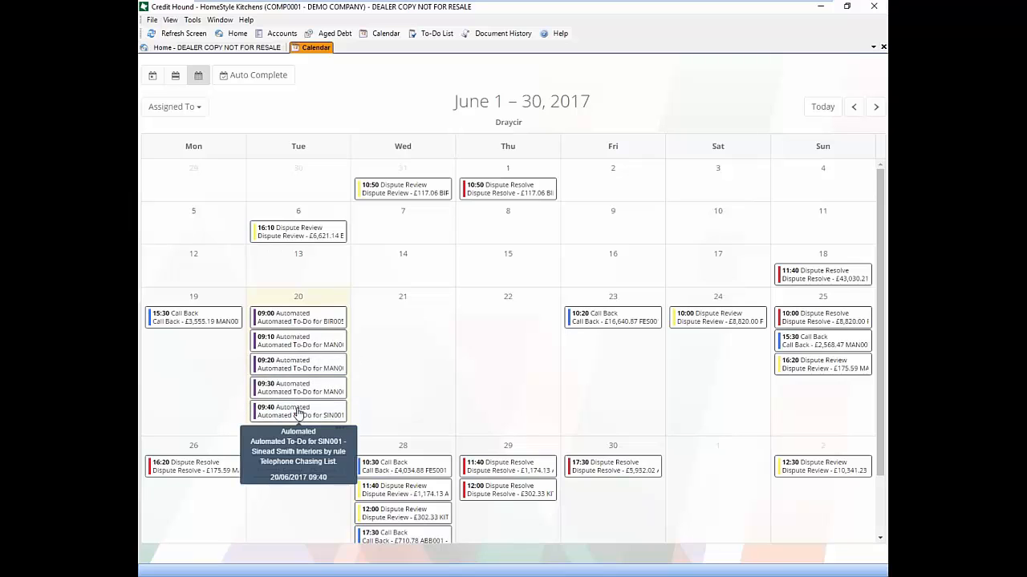
mouse_move(311, 329)
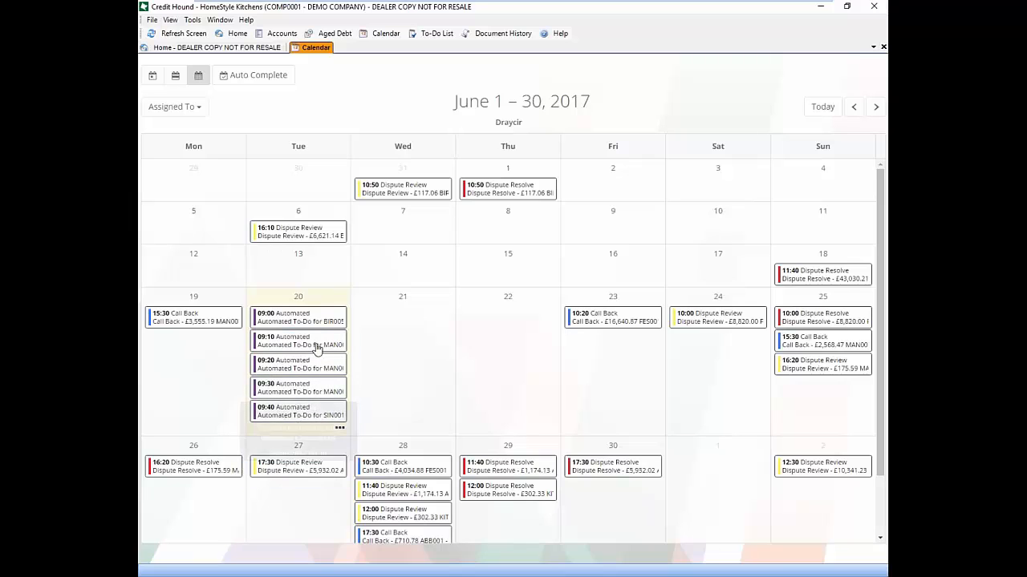
mouse_move(323, 388)
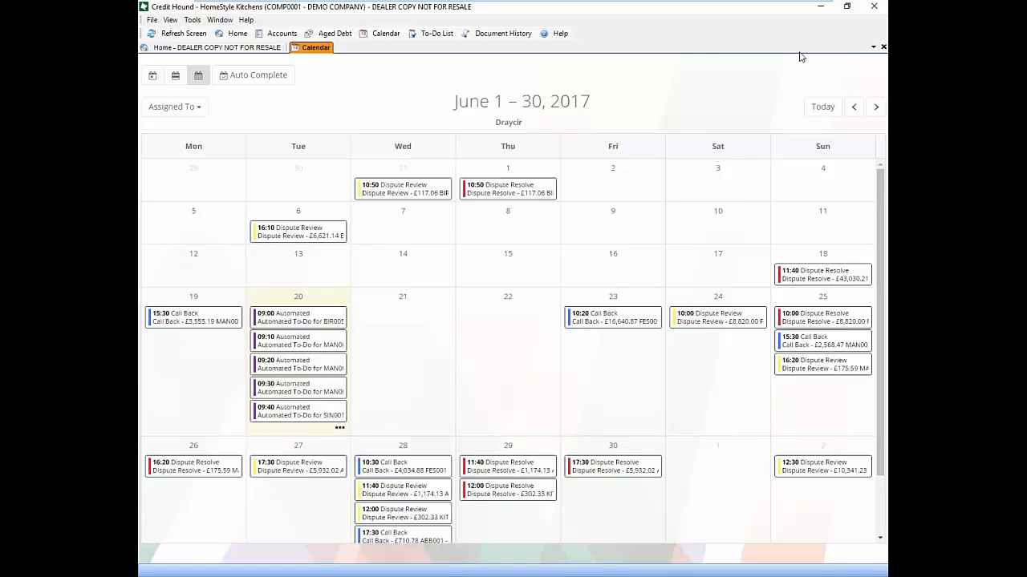
click(883, 48)
click(192, 20)
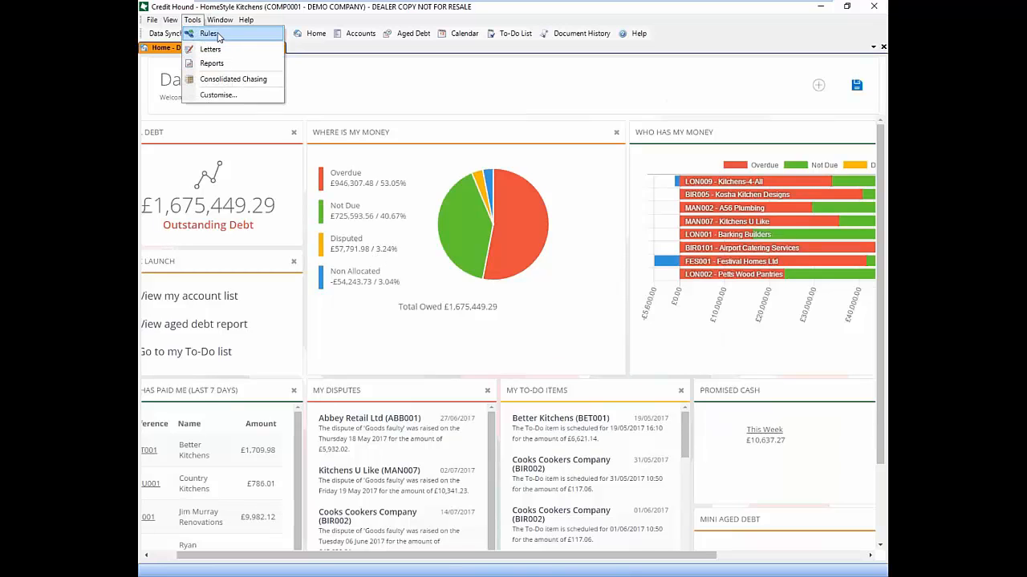
Review the Chasing Letter 1 rule in the chasing rules list, then close the list
click(210, 34)
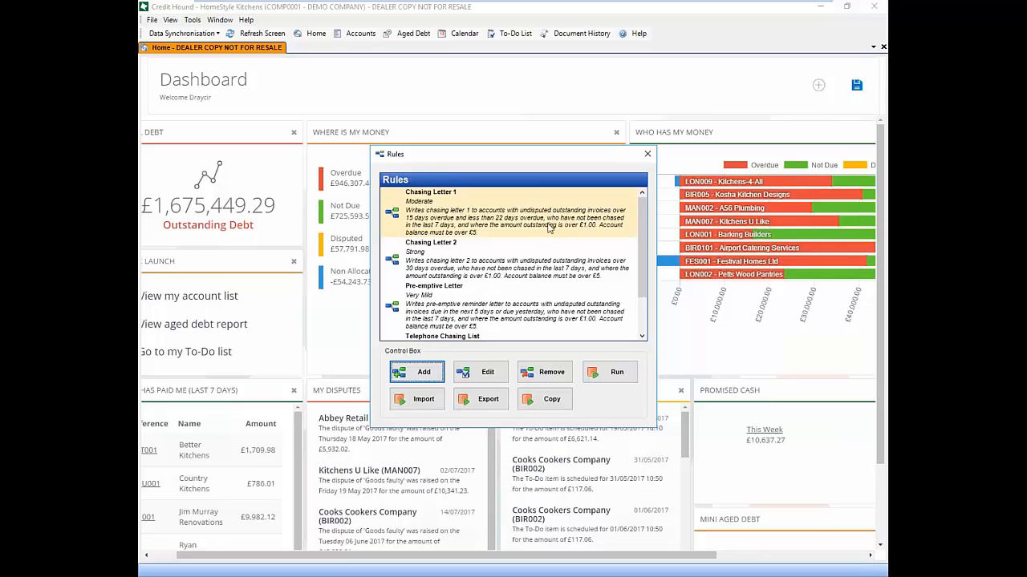
click(488, 215)
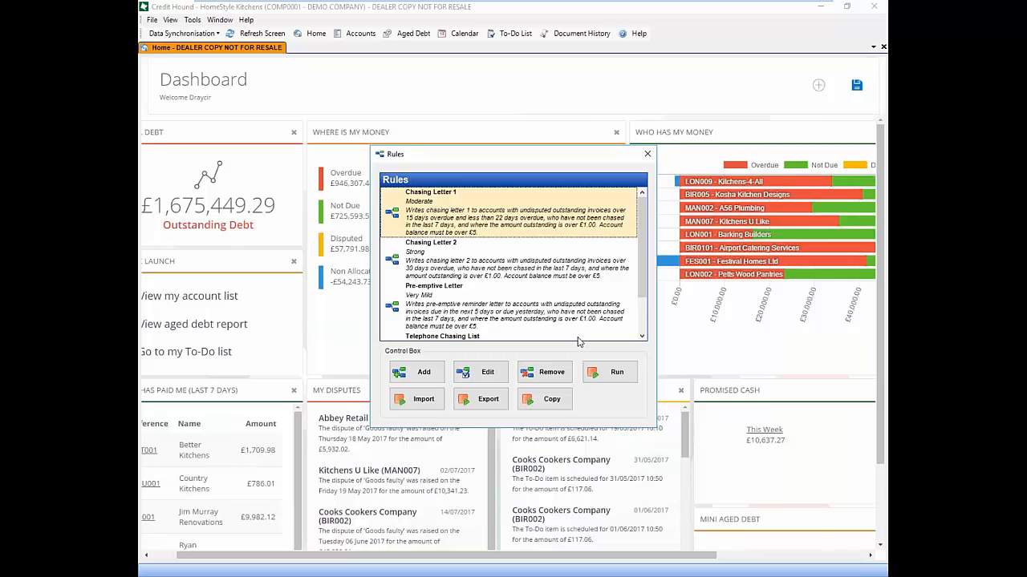
click(648, 153)
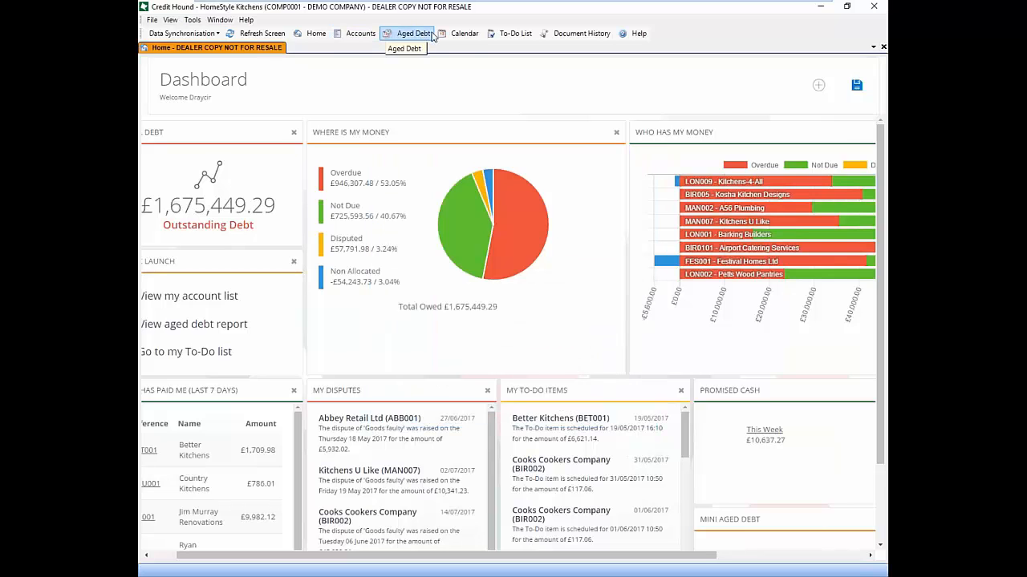
click(462, 33)
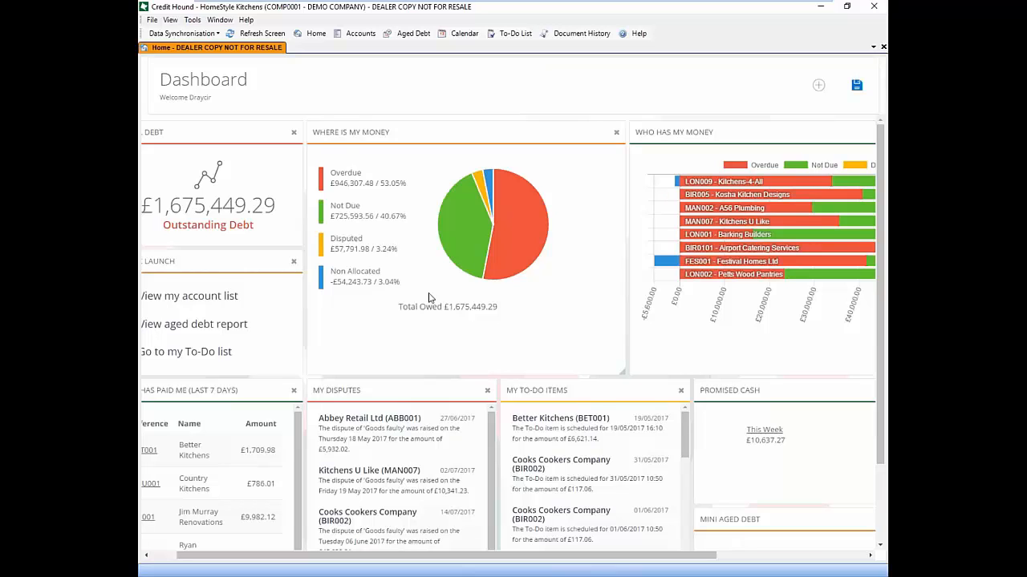
click(193, 19)
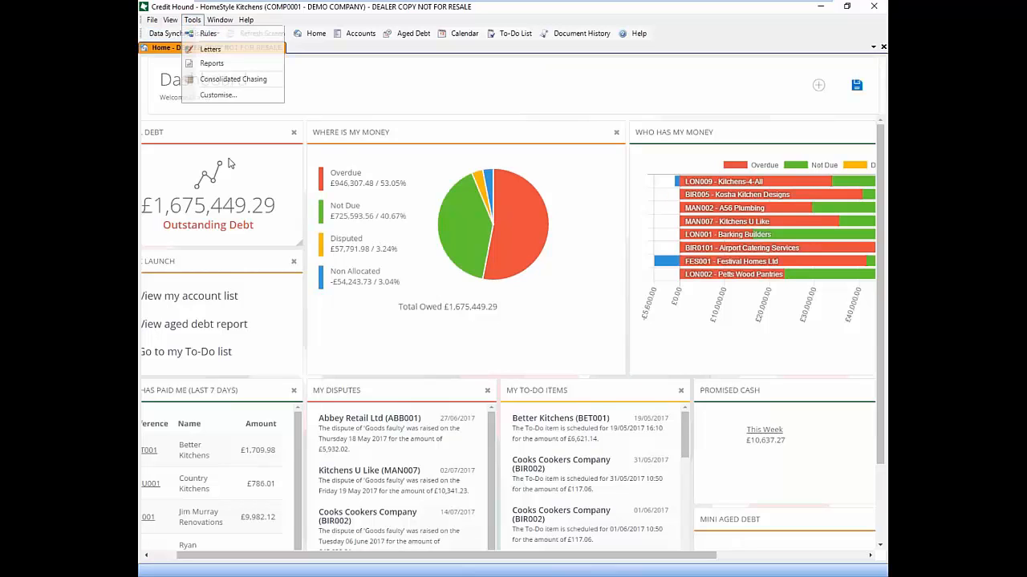
Select the User Activity report from Available Reports and run it to show its options
click(213, 63)
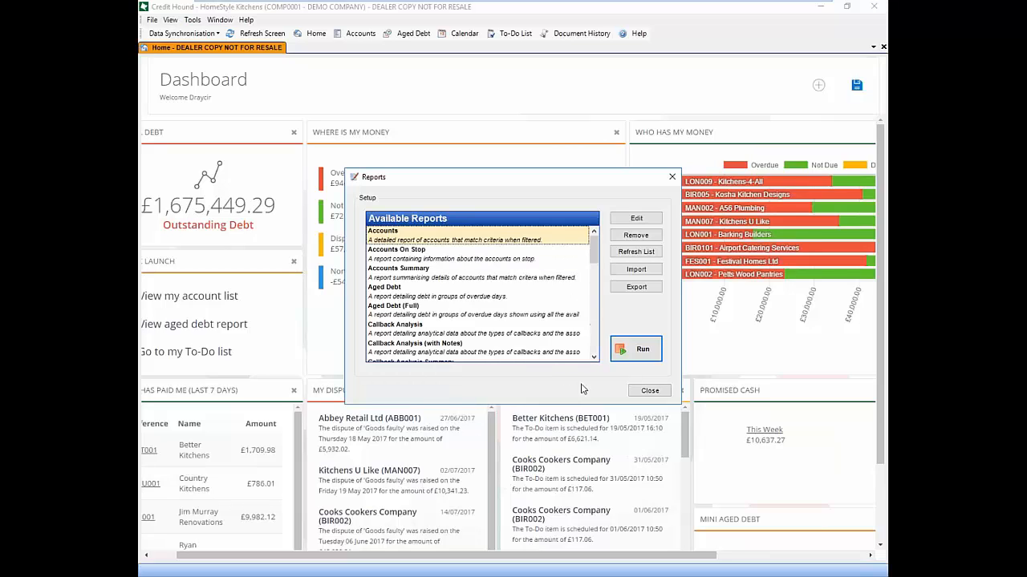
drag(594, 249, 593, 353)
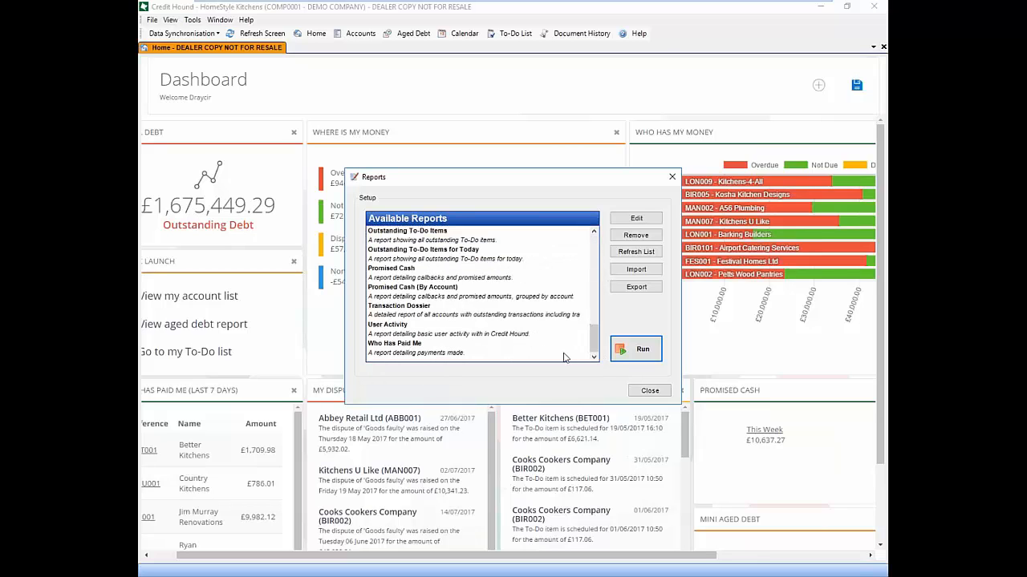
click(593, 232)
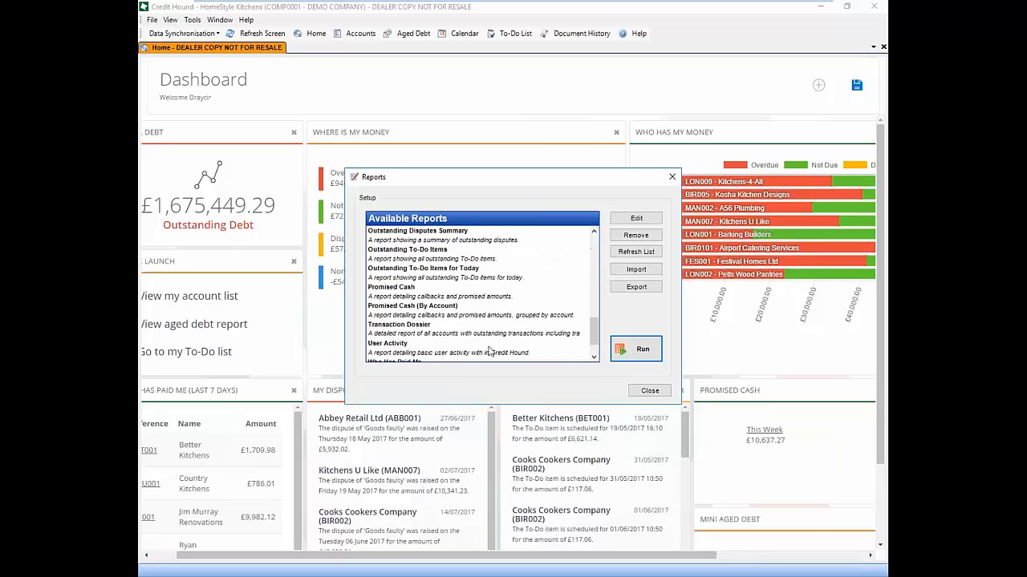
click(490, 351)
click(645, 353)
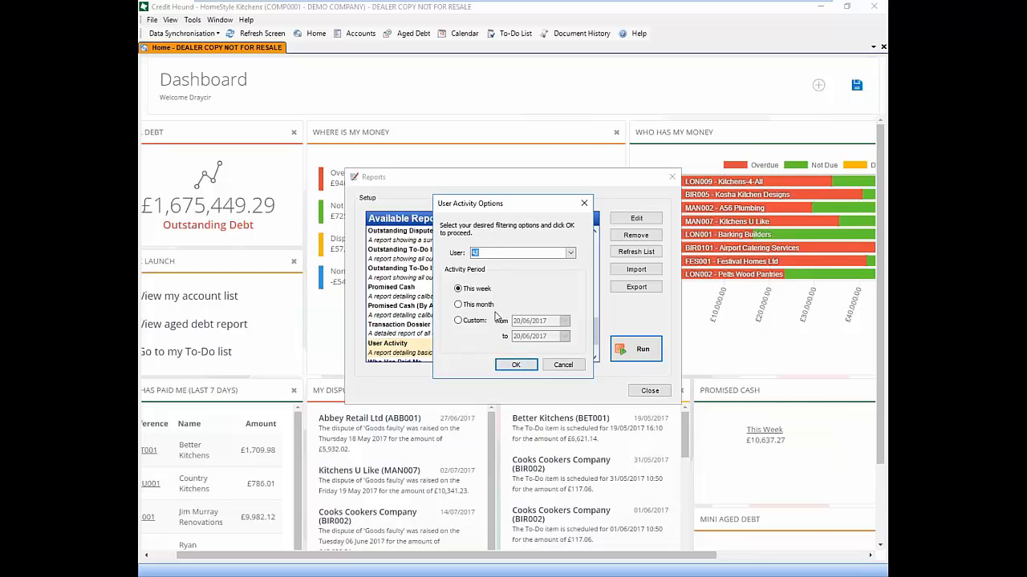
Preview this week's User Activity report and export it as a PDF to a new e-mail
click(516, 365)
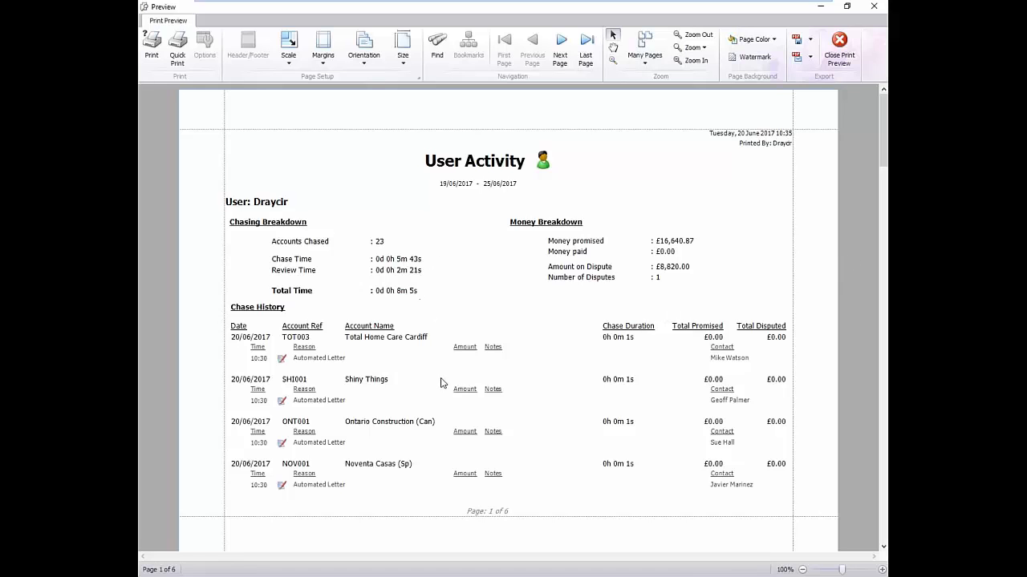
drag(884, 112, 875, 340)
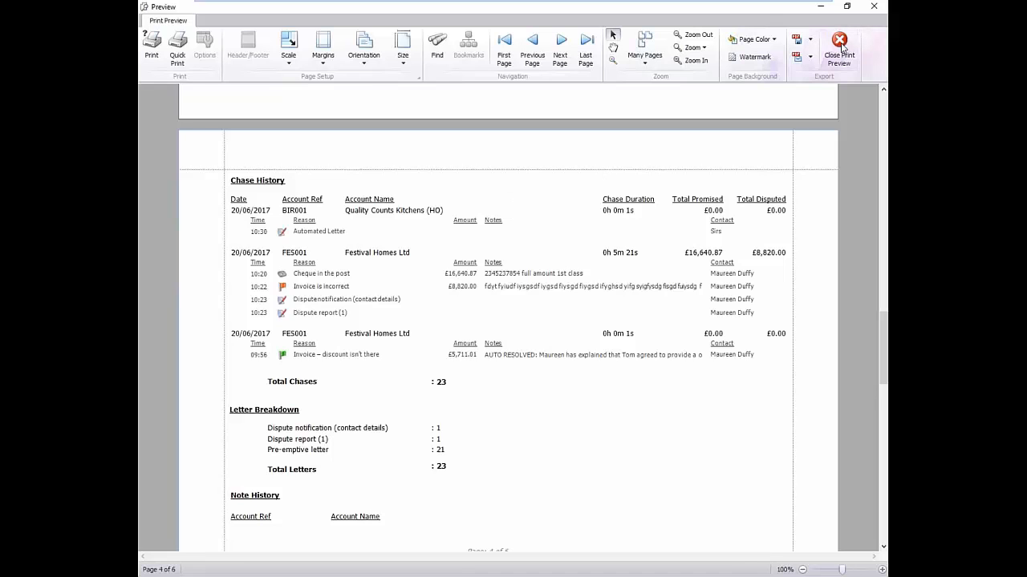
click(810, 57)
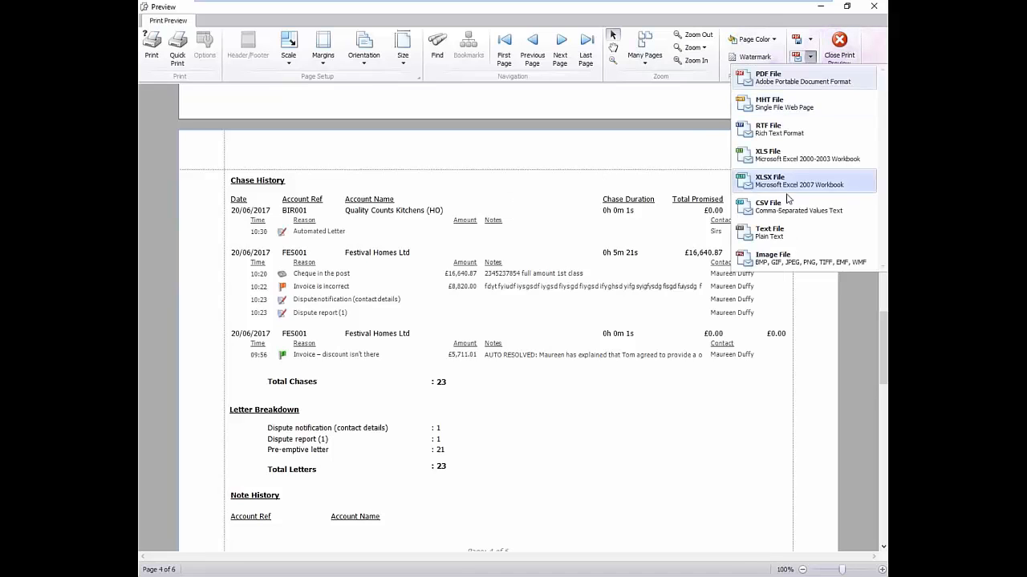
click(817, 79)
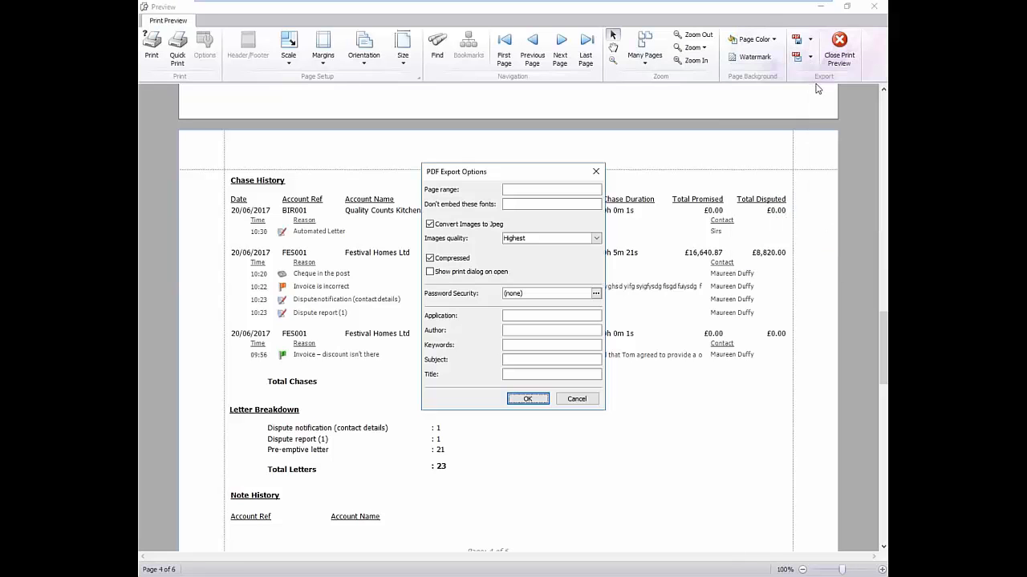
click(527, 398)
click(414, 294)
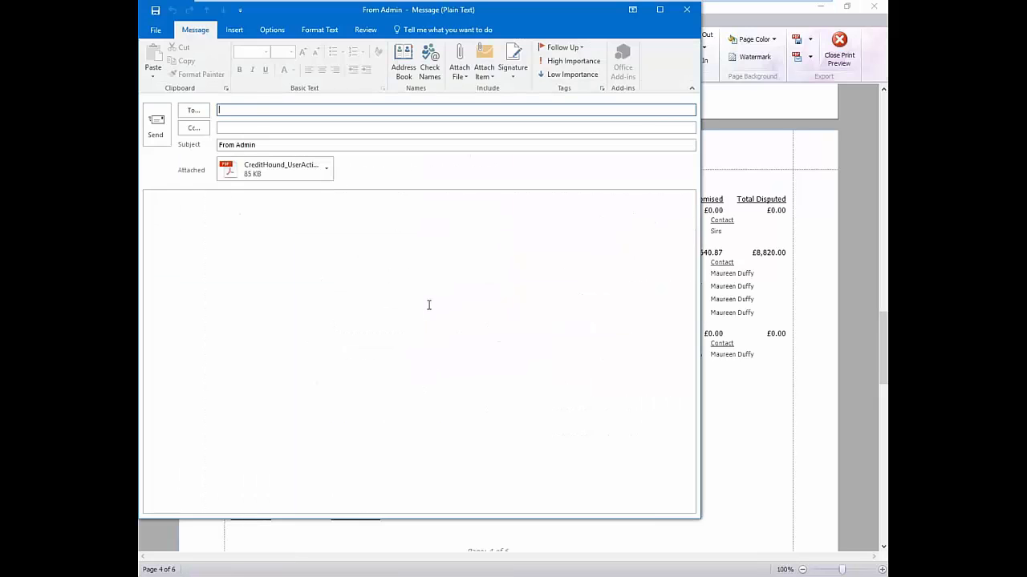
Open the attached User Activity PDF to check it, then close Reader and discard the e-mail
click(327, 170)
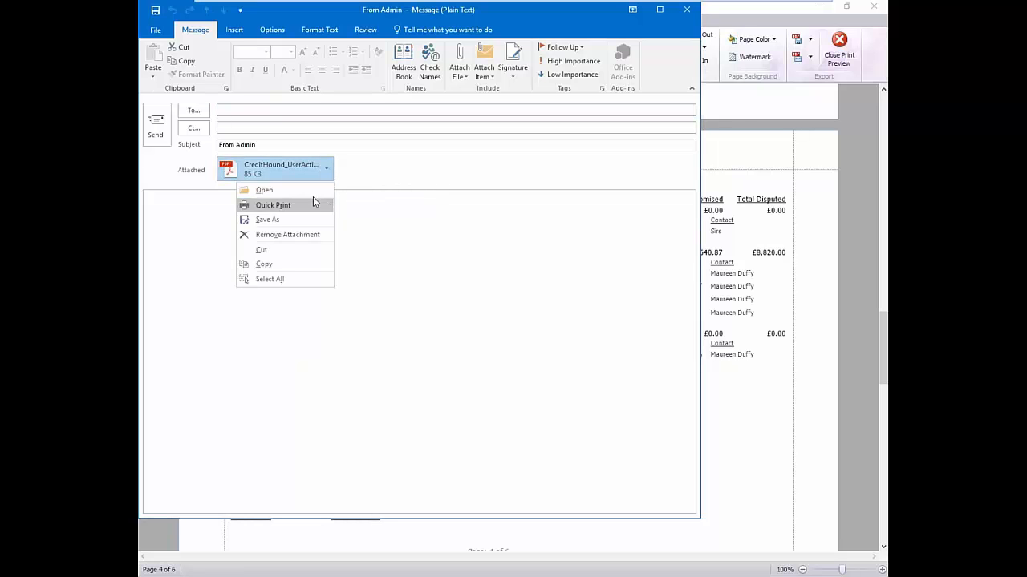
click(265, 190)
drag(603, 120, 617, 143)
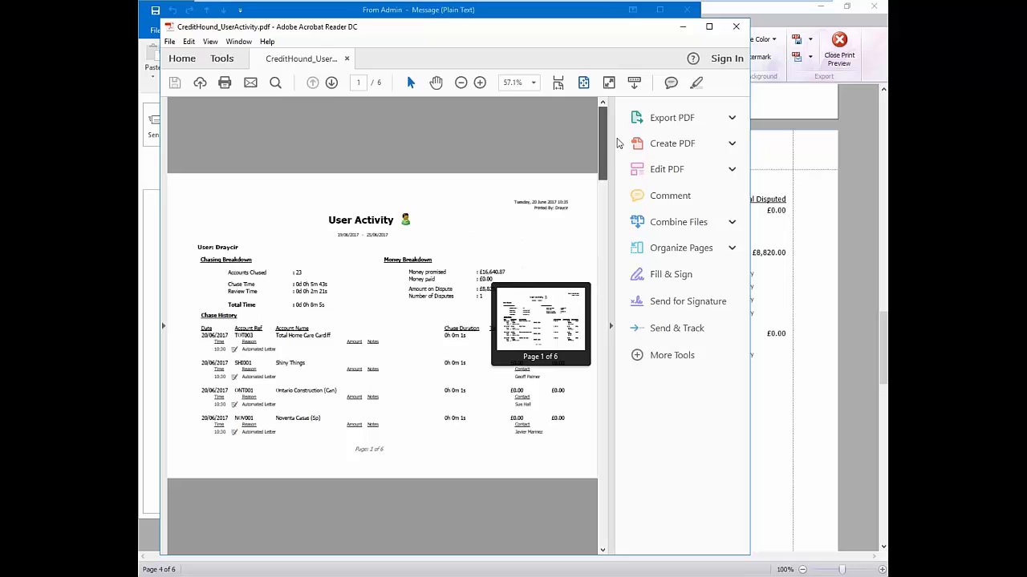
click(735, 27)
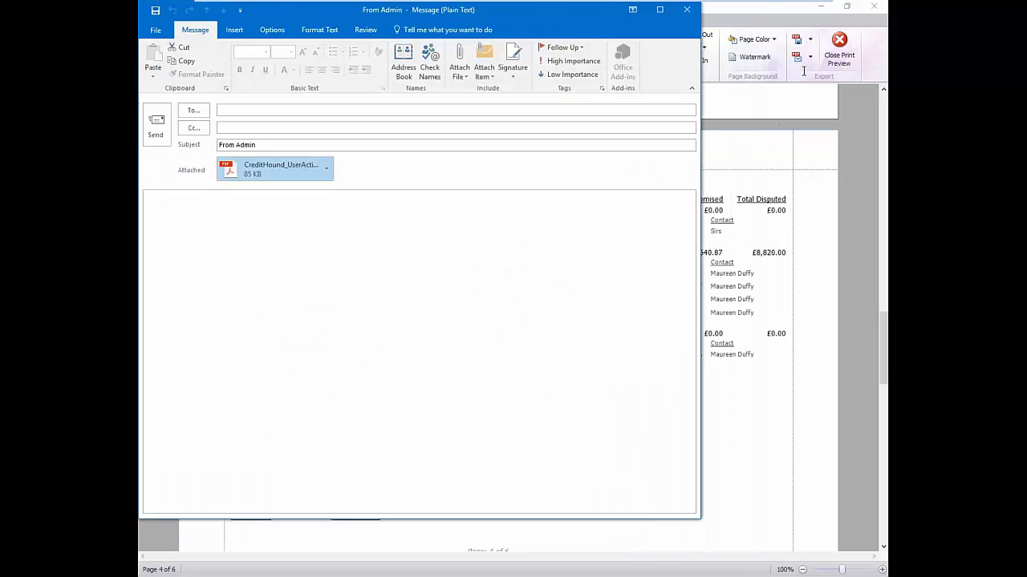
click(687, 11)
Close the User Activity preview and run the Promised Cash (By Account) report
click(839, 48)
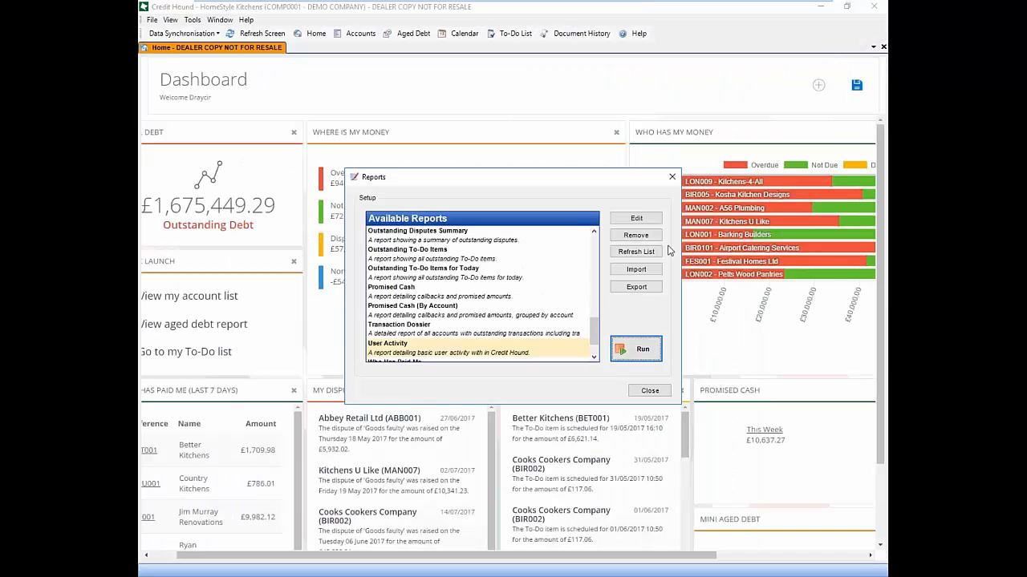
click(593, 231)
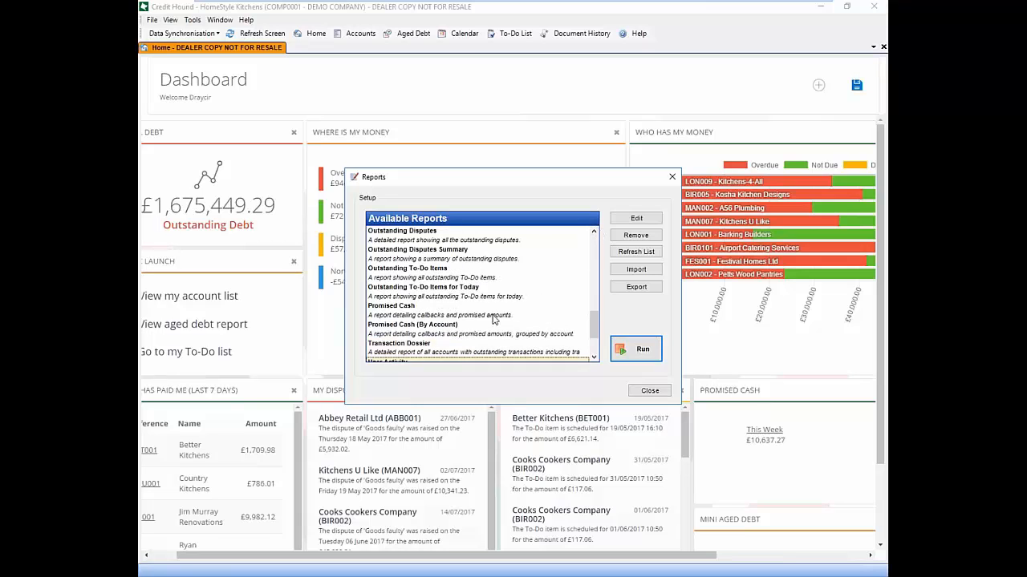
click(455, 326)
click(630, 350)
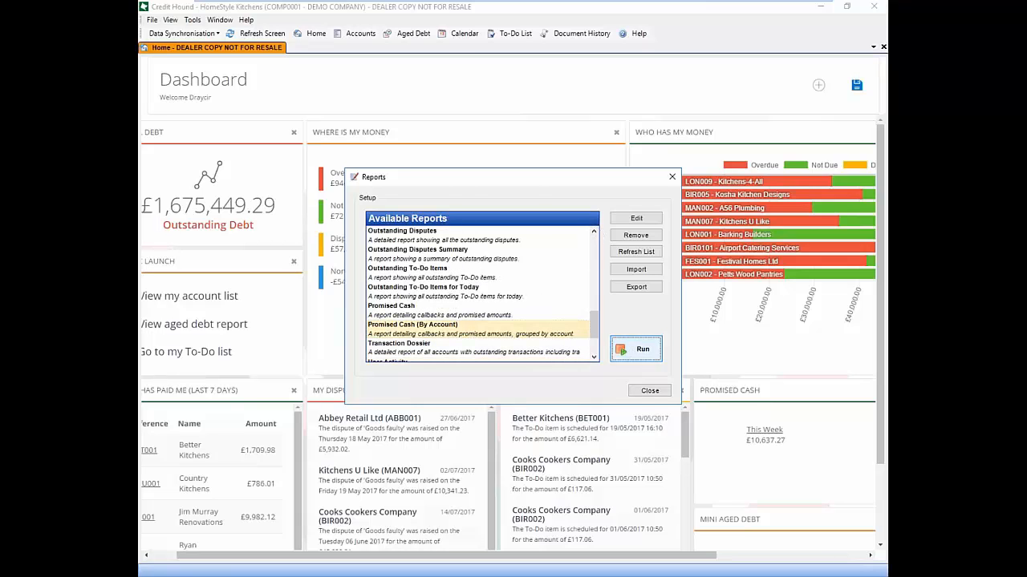
Filter by promised date on or before 30/06/2017 instead of promised amount, and generate the report
click(388, 247)
click(389, 262)
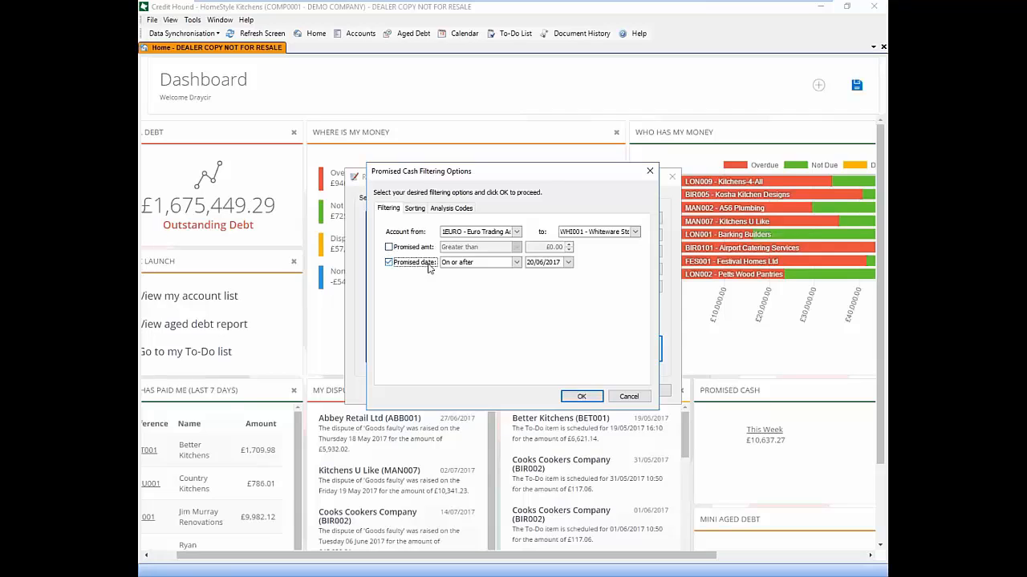
click(517, 263)
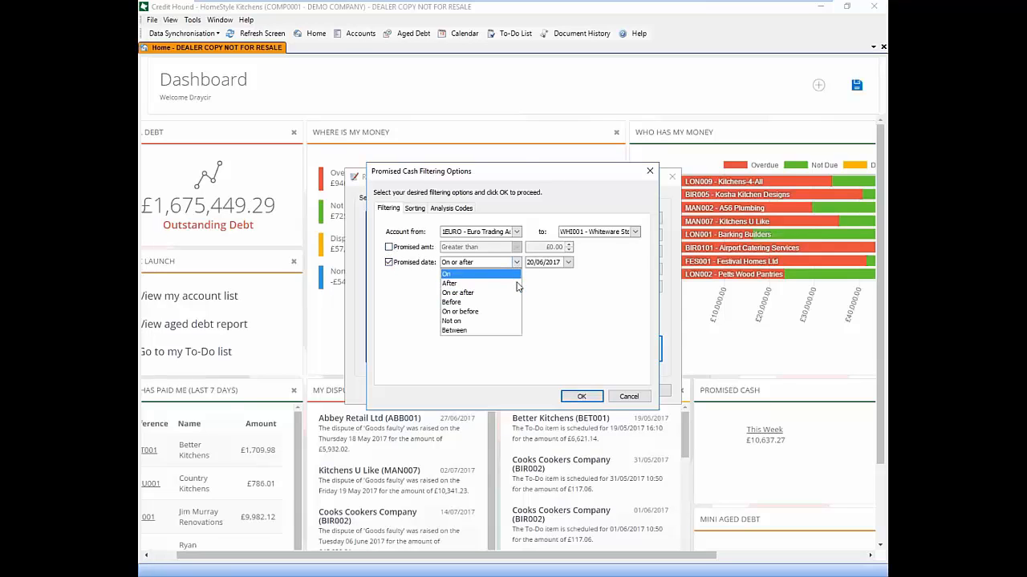
click(490, 309)
click(568, 263)
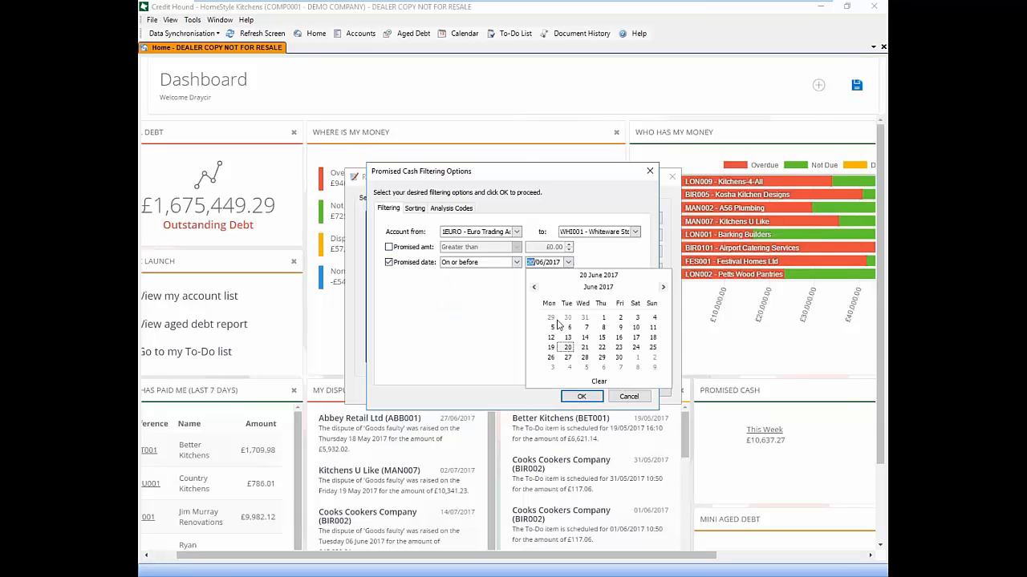
click(626, 360)
click(582, 397)
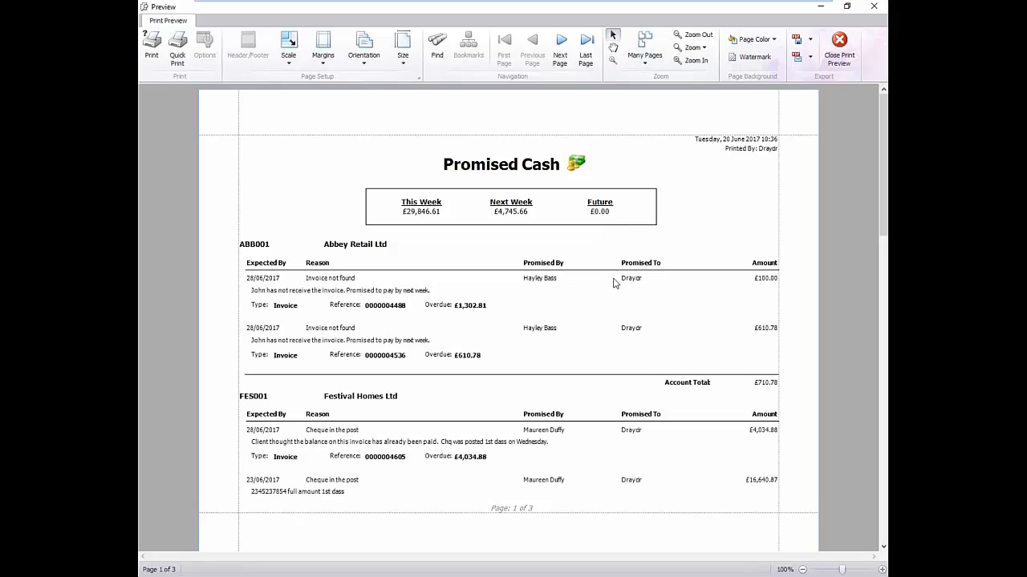
Close the Promised Cash preview and browse the Reports list
click(839, 58)
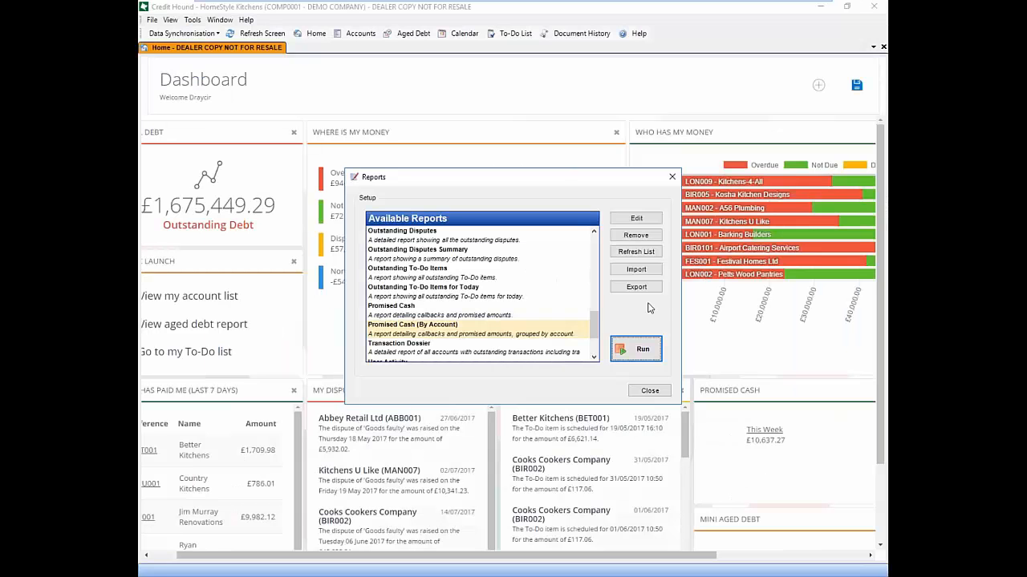
click(509, 314)
click(526, 290)
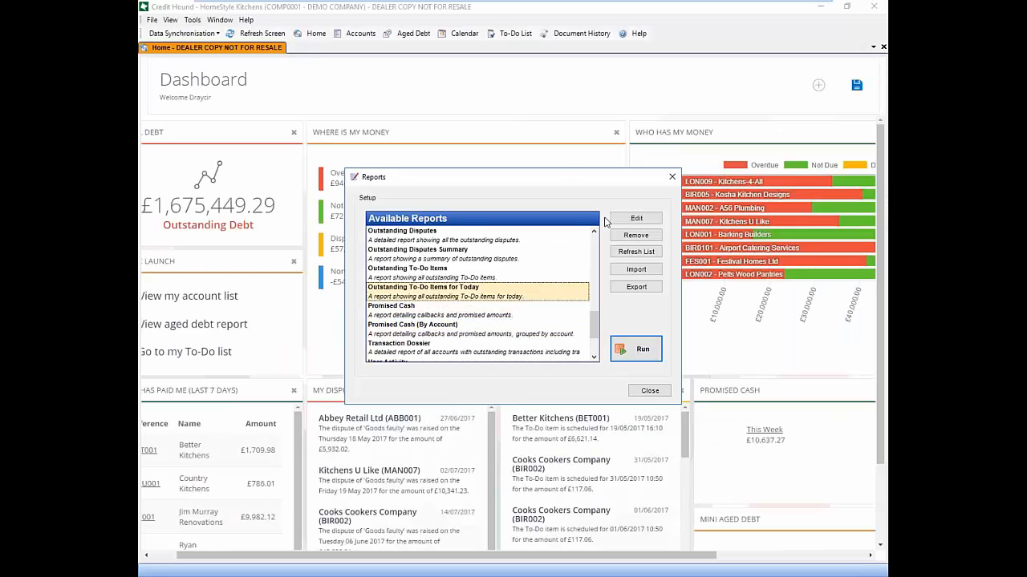
scroll(586, 241, up, 2)
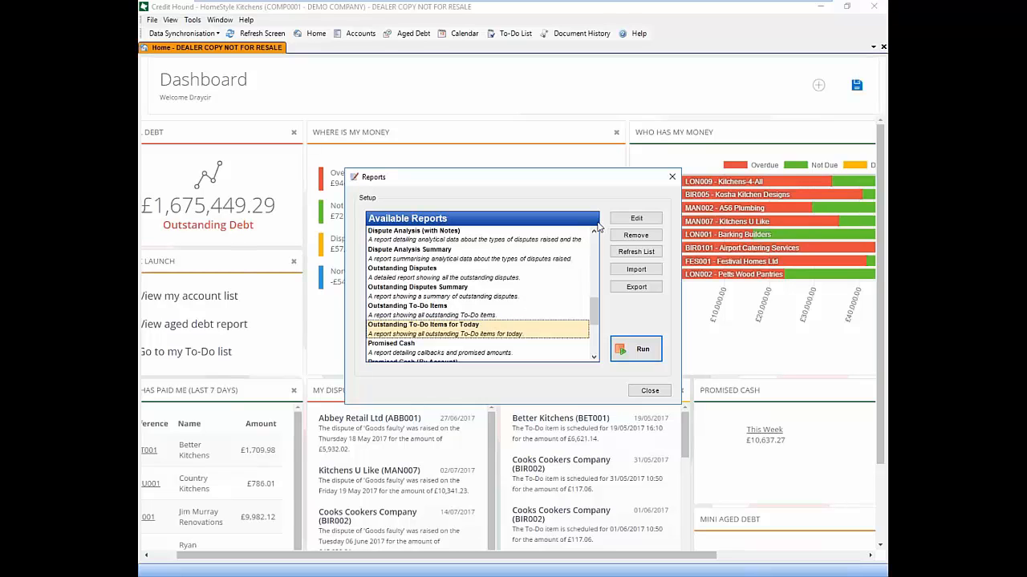
Run the Dispute Analysis Summary report with default filters after checking the Analysis Codes tab
click(430, 291)
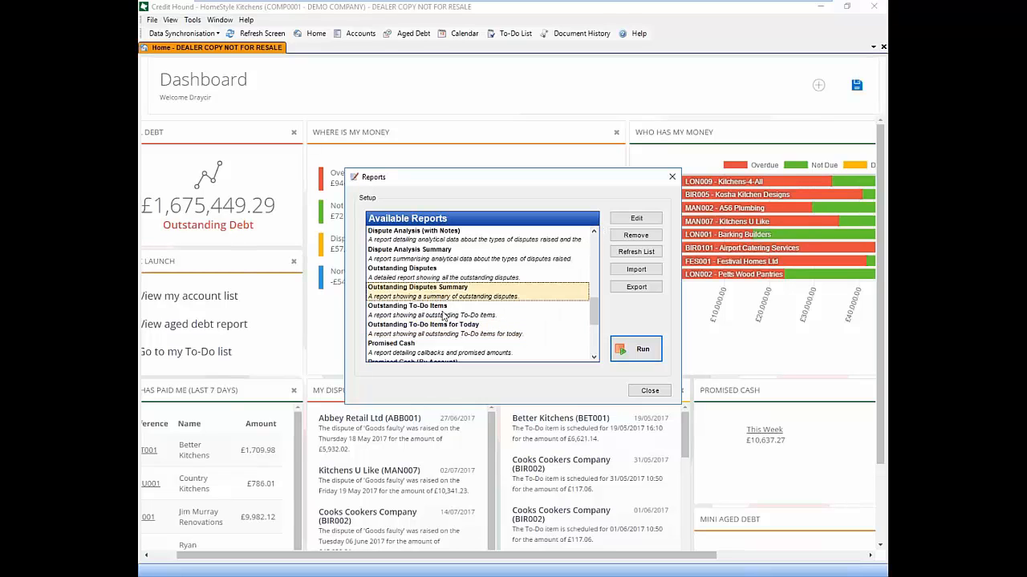
click(457, 274)
click(457, 256)
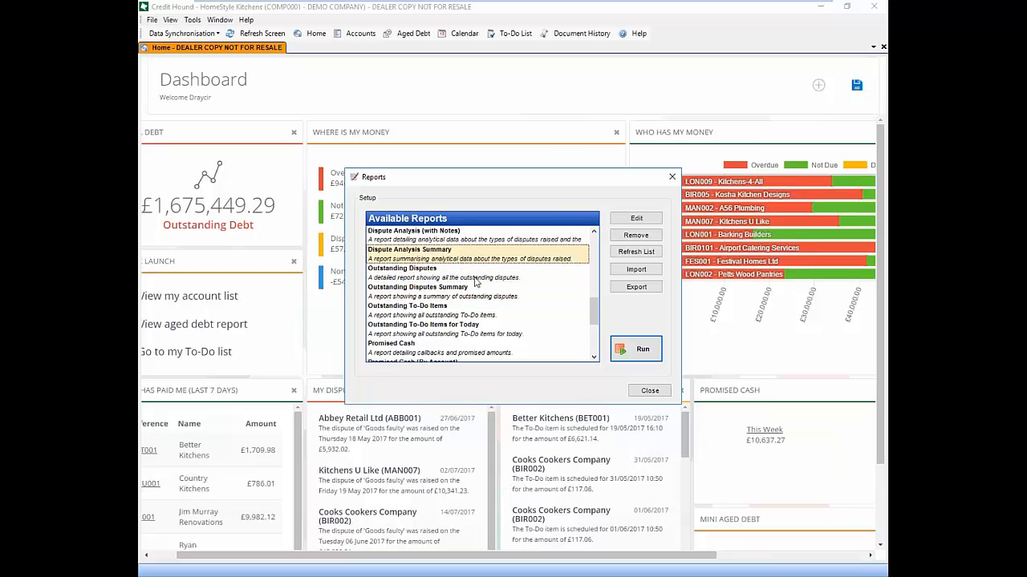
click(641, 349)
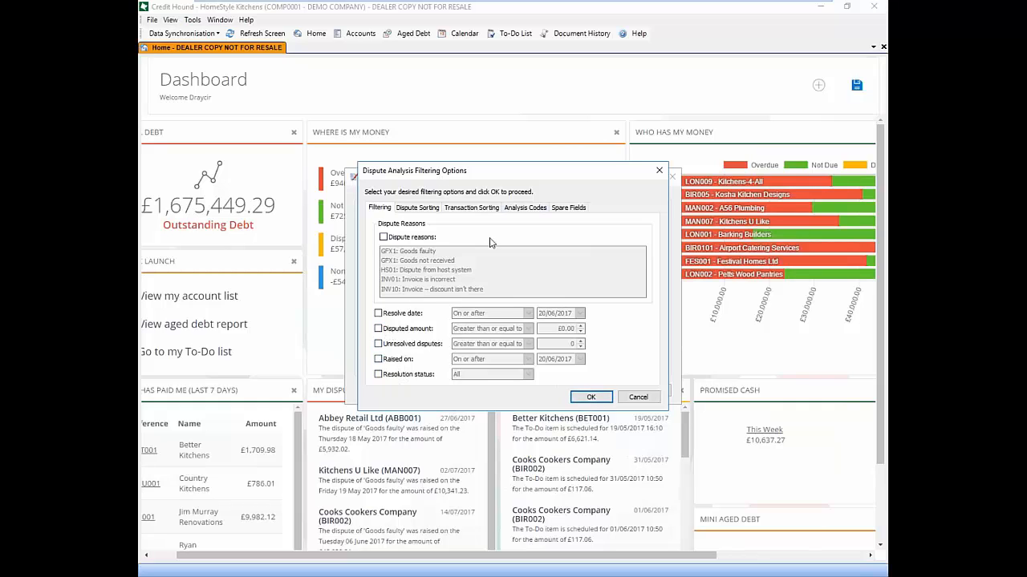
click(535, 210)
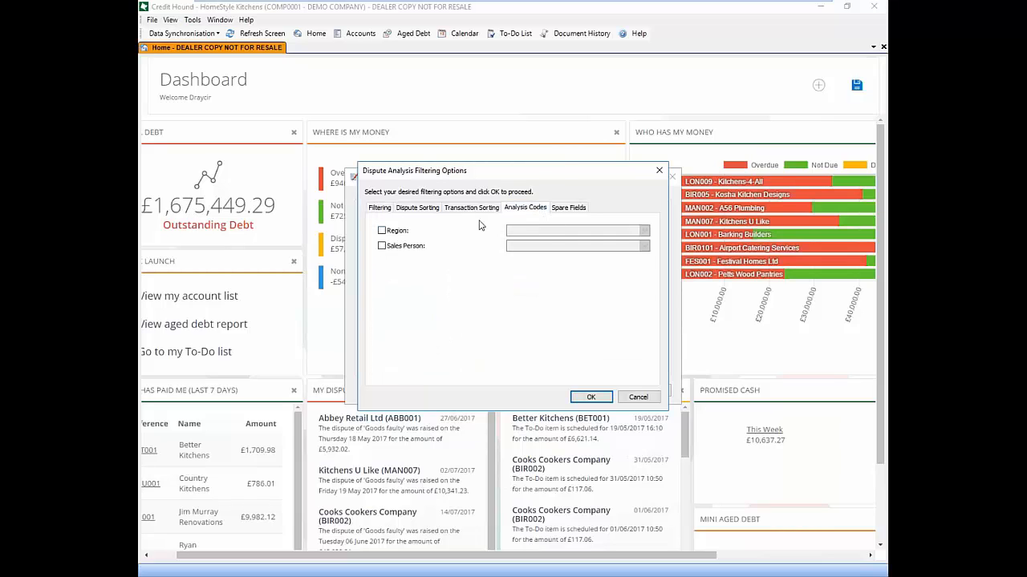
click(589, 398)
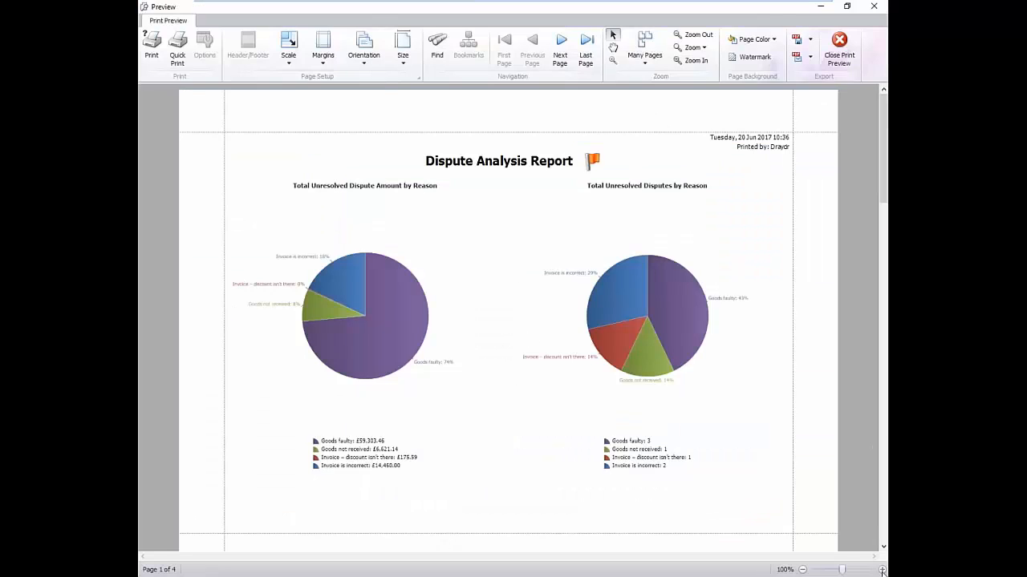
Zoom the Dispute Analysis preview to 118%, page through its charts to page 3, and close it
click(882, 569)
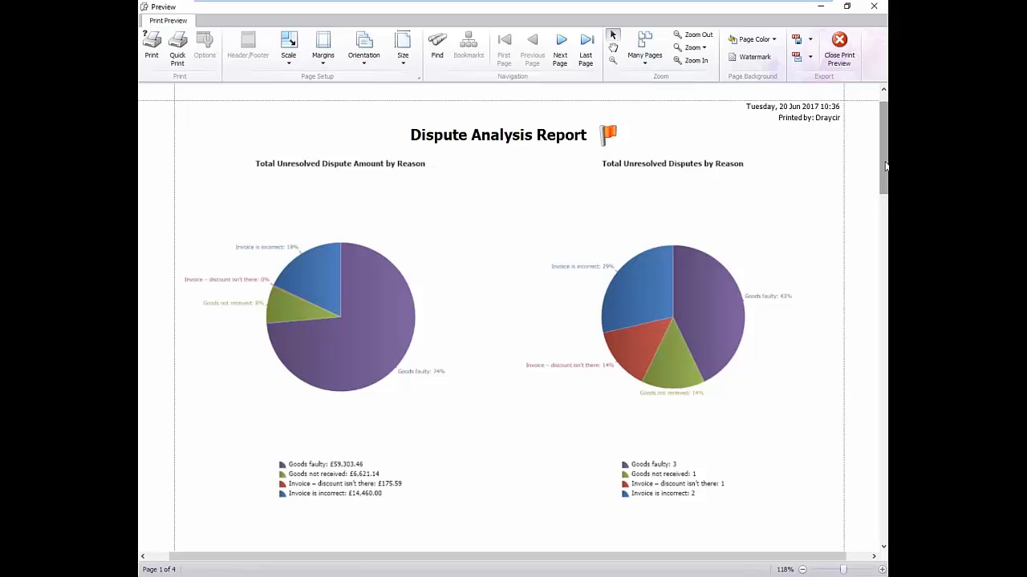
drag(882, 158, 882, 390)
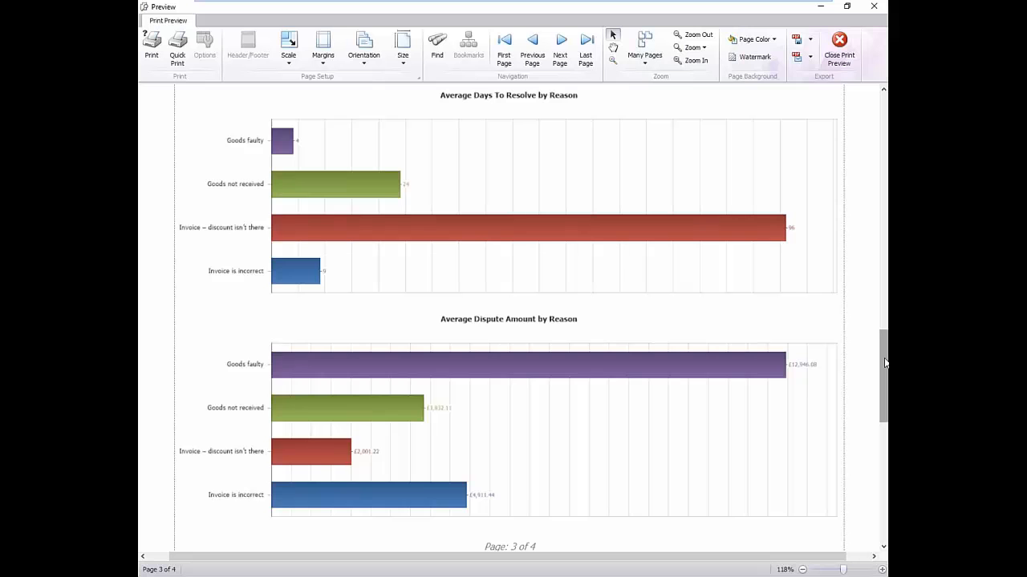
drag(884, 351, 883, 377)
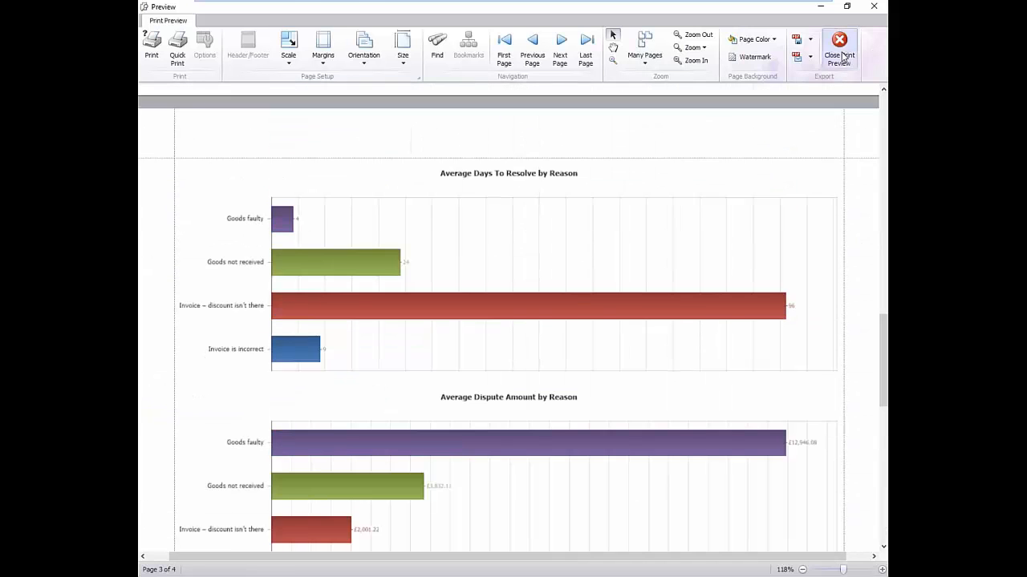
click(839, 49)
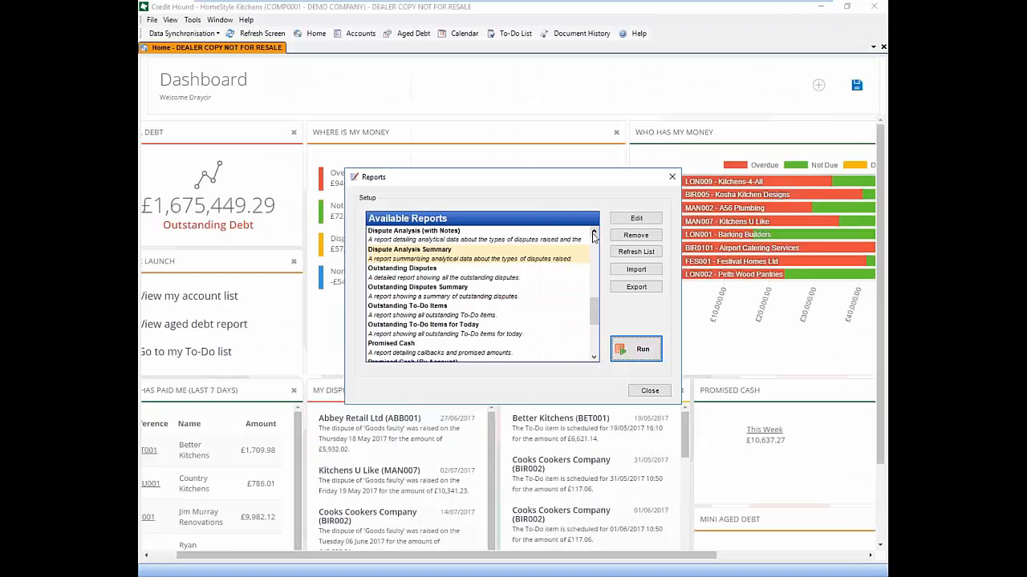
Run Dispute Analysis (with Notes) with default filters, scroll to page 5, then close the preview
click(594, 231)
click(594, 231)
click(479, 275)
click(636, 348)
click(592, 394)
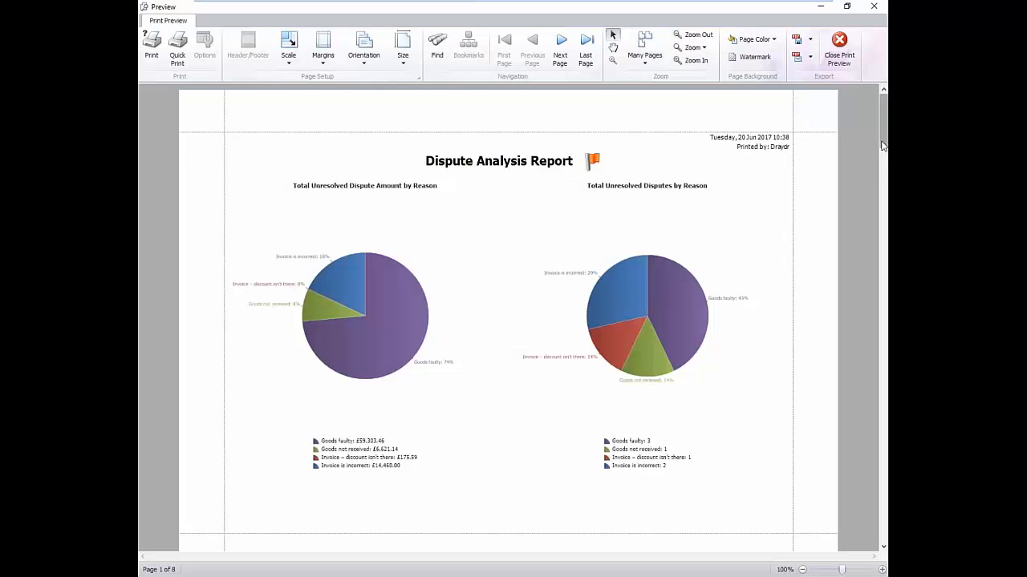
drag(882, 145, 874, 381)
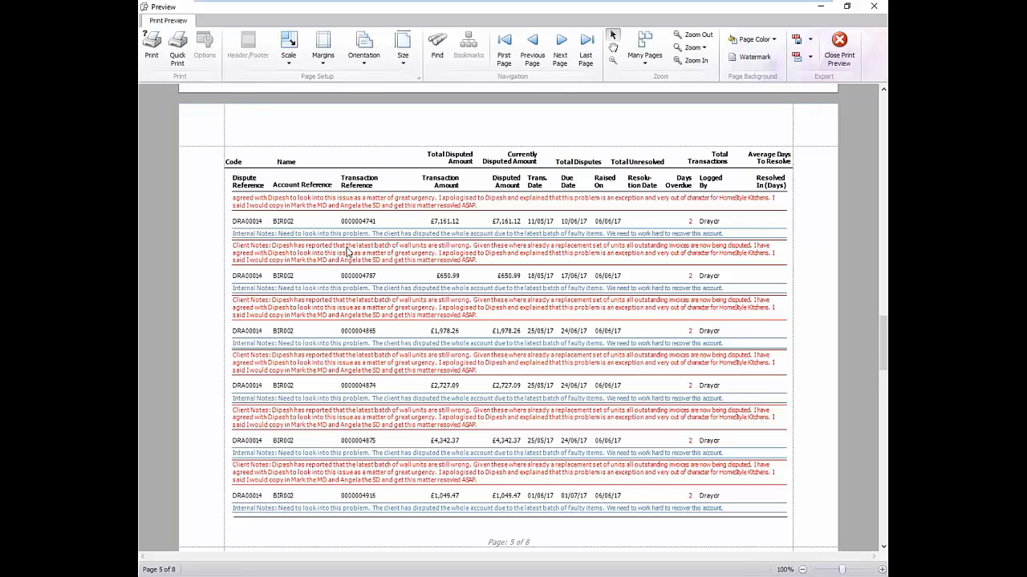
click(839, 48)
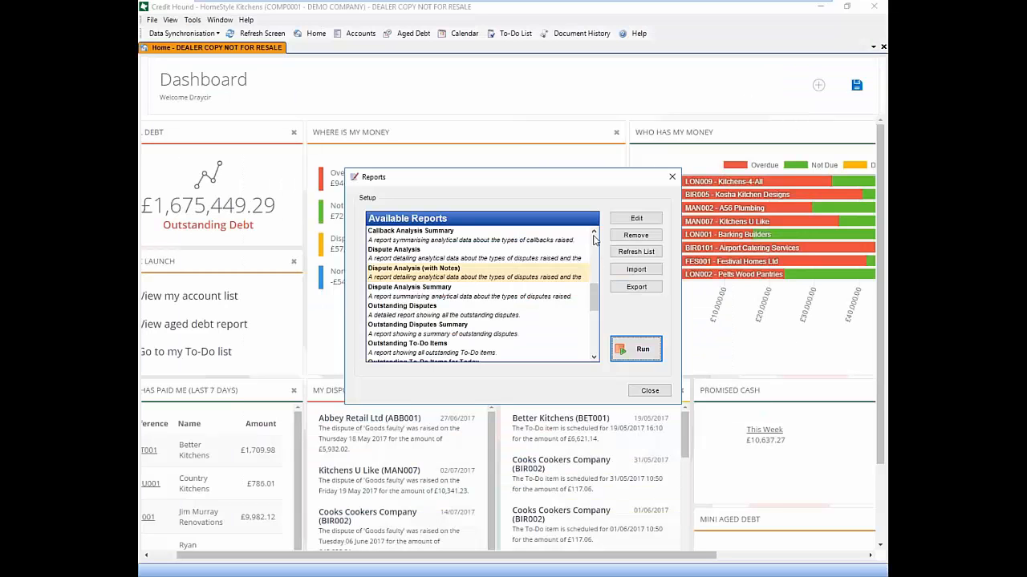
scroll(593, 234, up, 4)
Run Callback Analysis (with Notes) with default filters, zoom the preview to 118%, then close it
click(418, 289)
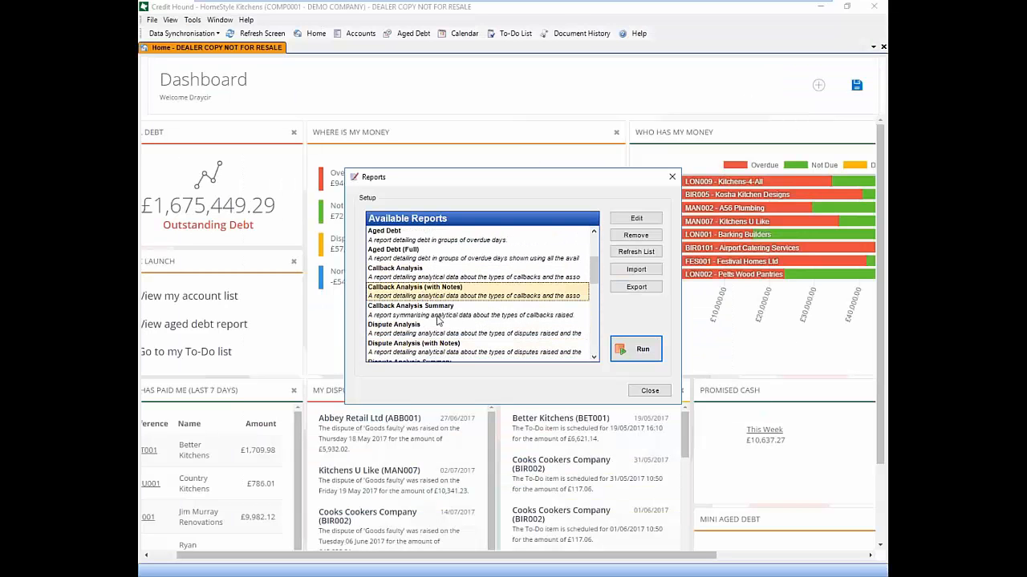
click(646, 349)
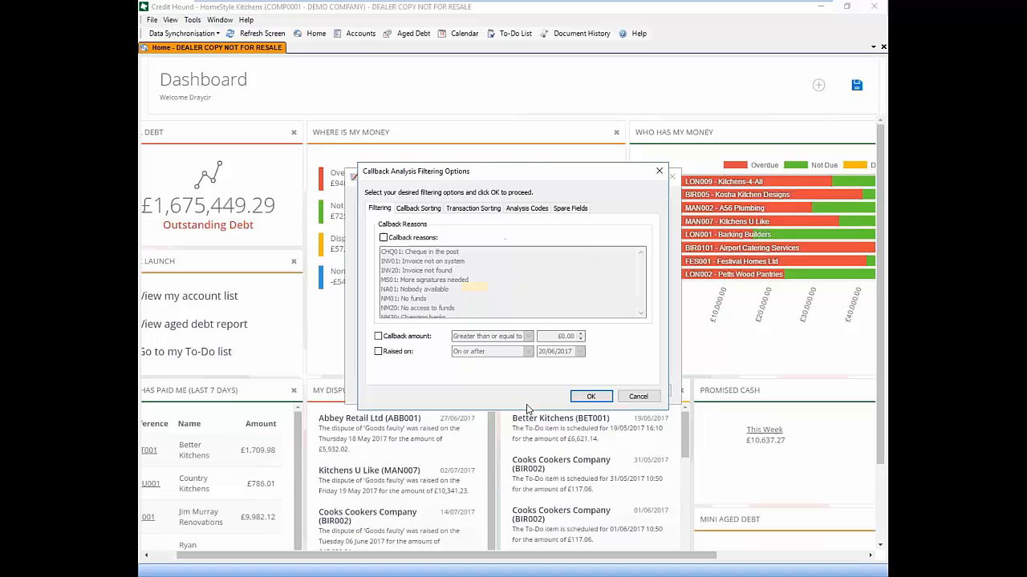
click(623, 396)
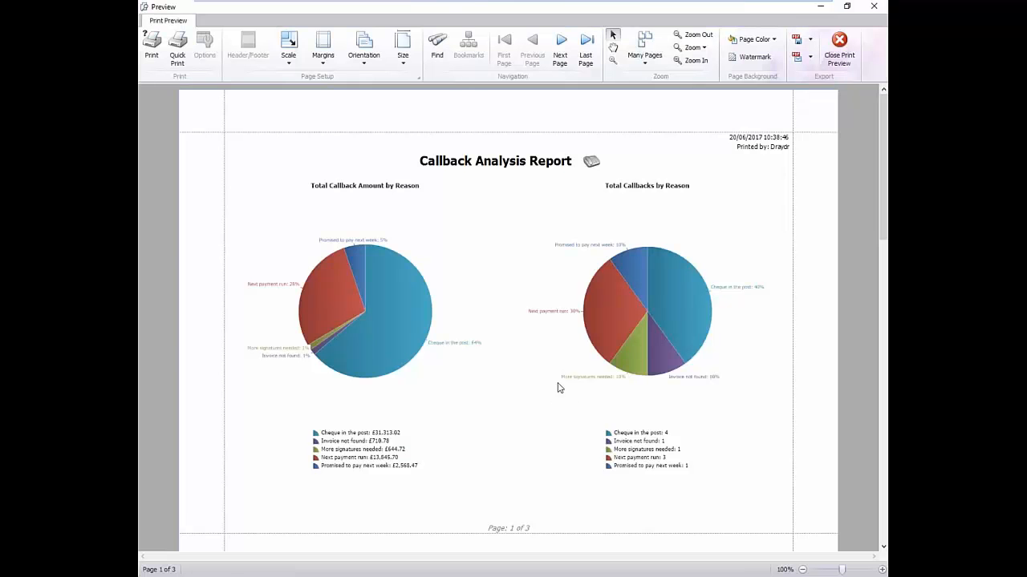
click(881, 570)
click(881, 569)
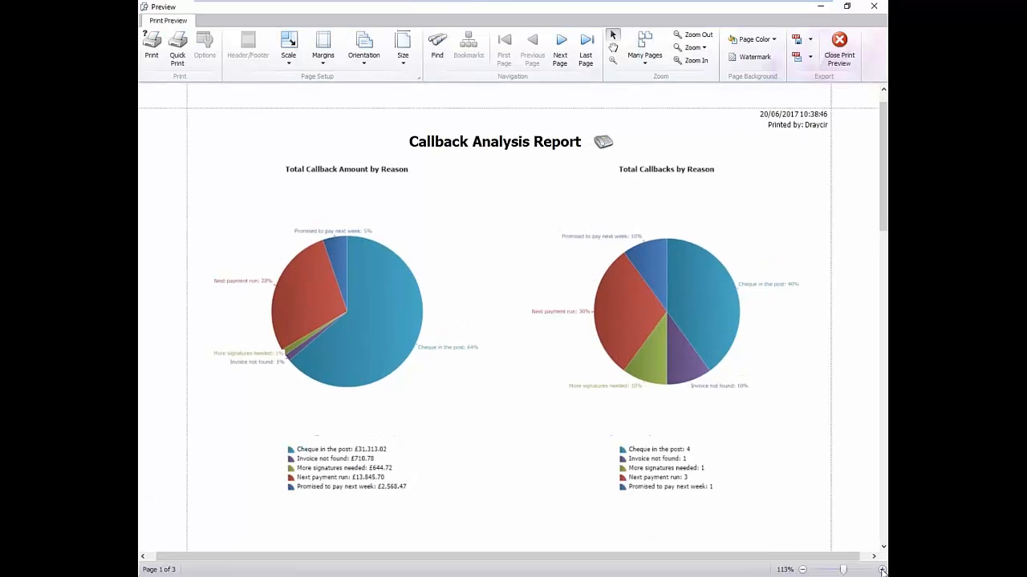
click(882, 569)
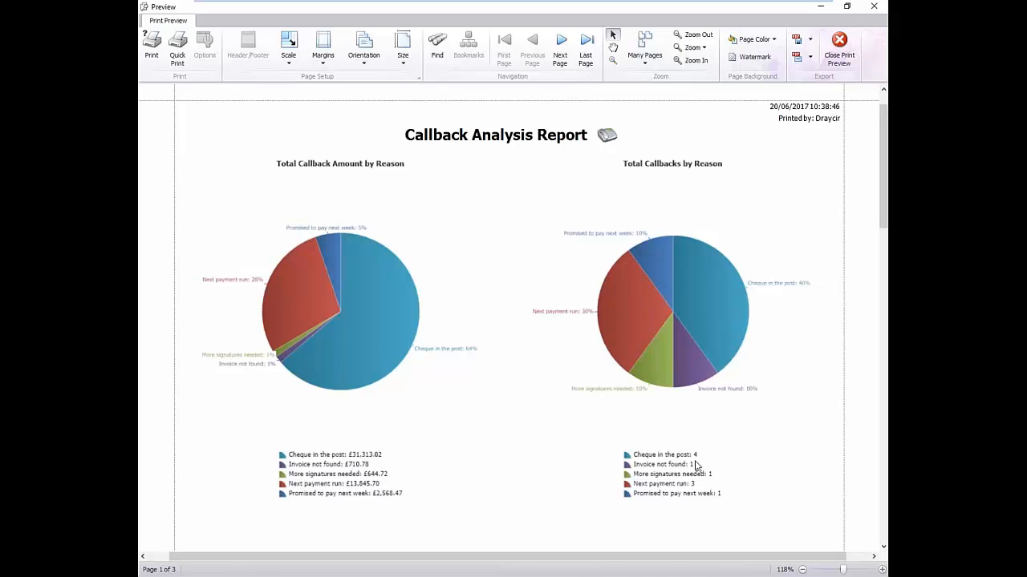
click(885, 219)
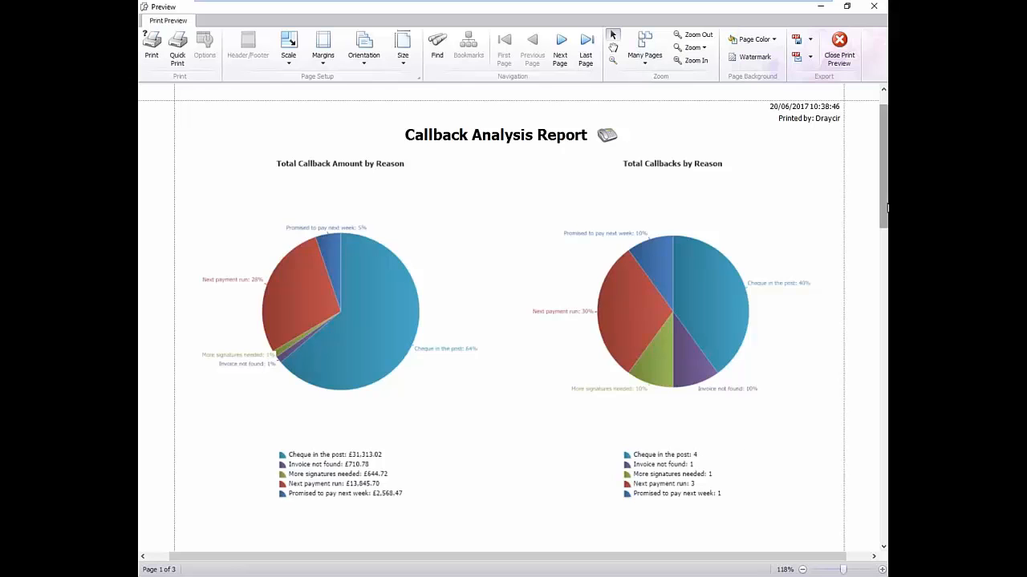
drag(883, 224, 881, 185)
click(839, 48)
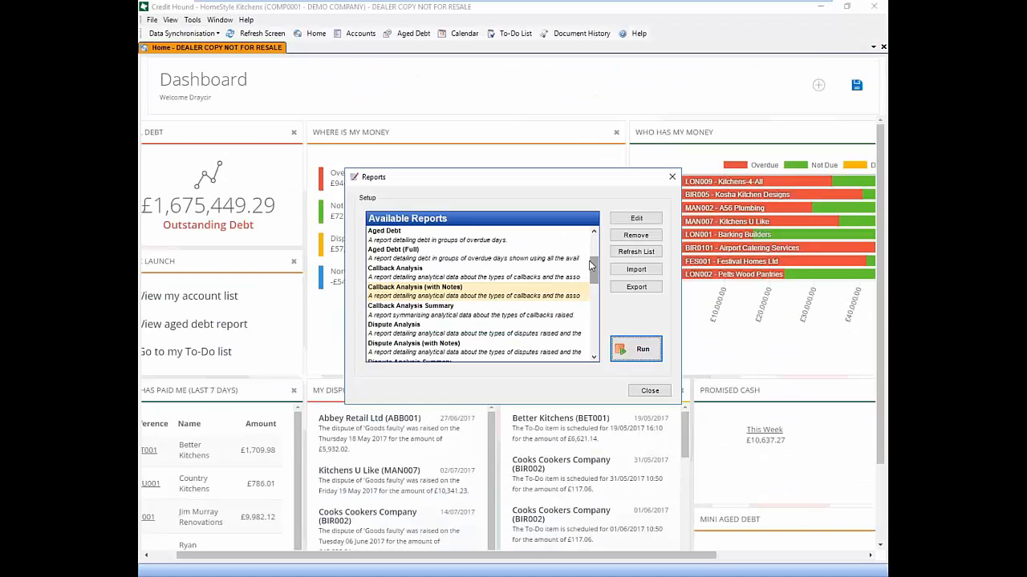
Run the Transaction Dossier report for Overdue transactions, review the 28-page preview, and close it
scroll(594, 234, up, 1)
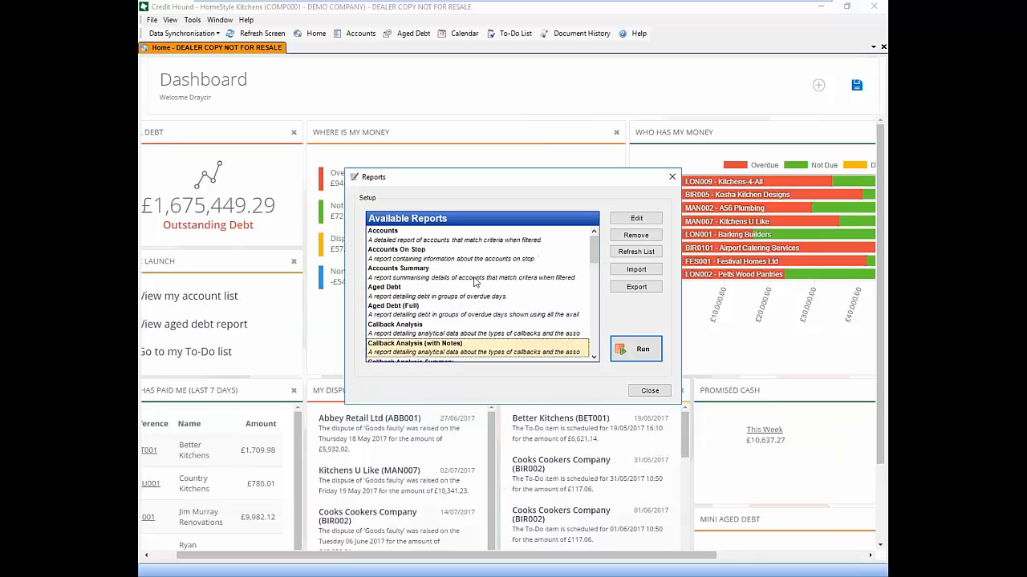
click(437, 293)
scroll(482, 288, down, 10)
click(434, 314)
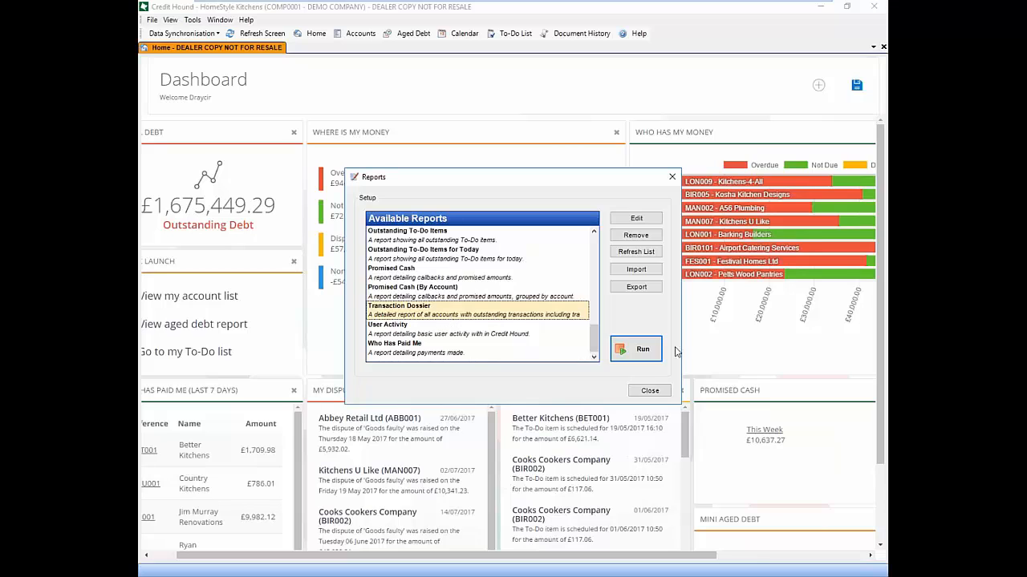
click(638, 349)
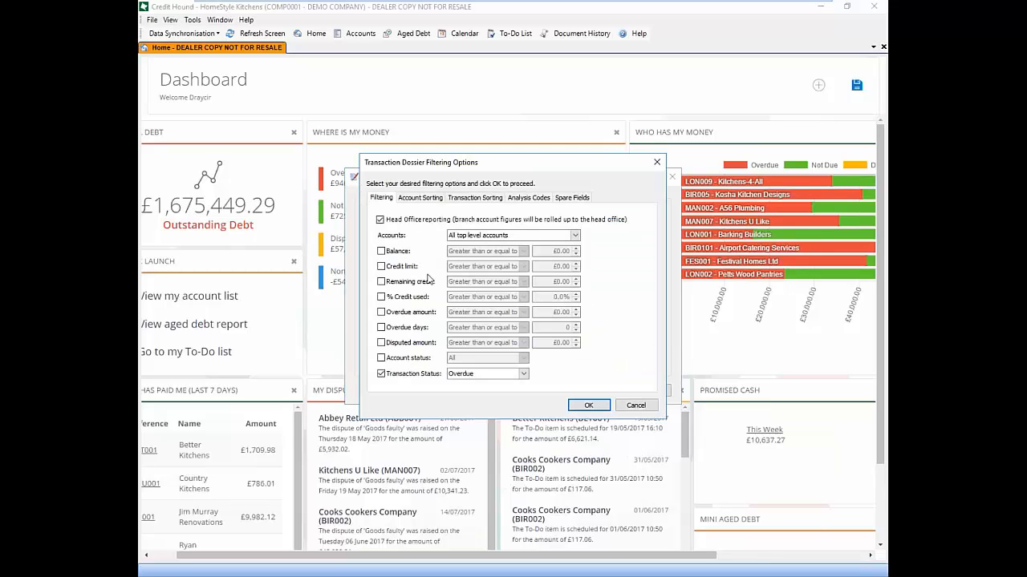
click(589, 406)
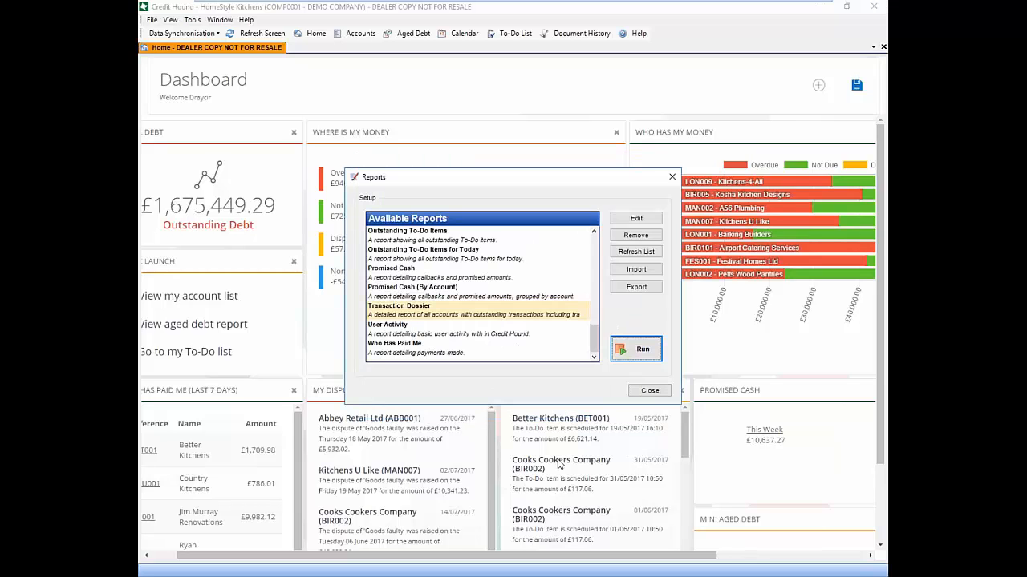
click(654, 354)
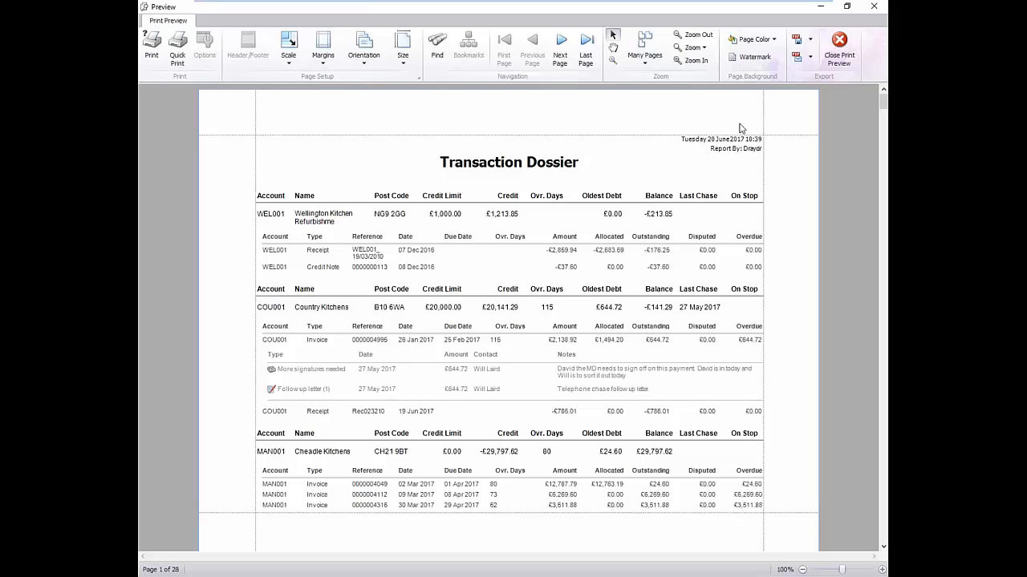
click(846, 46)
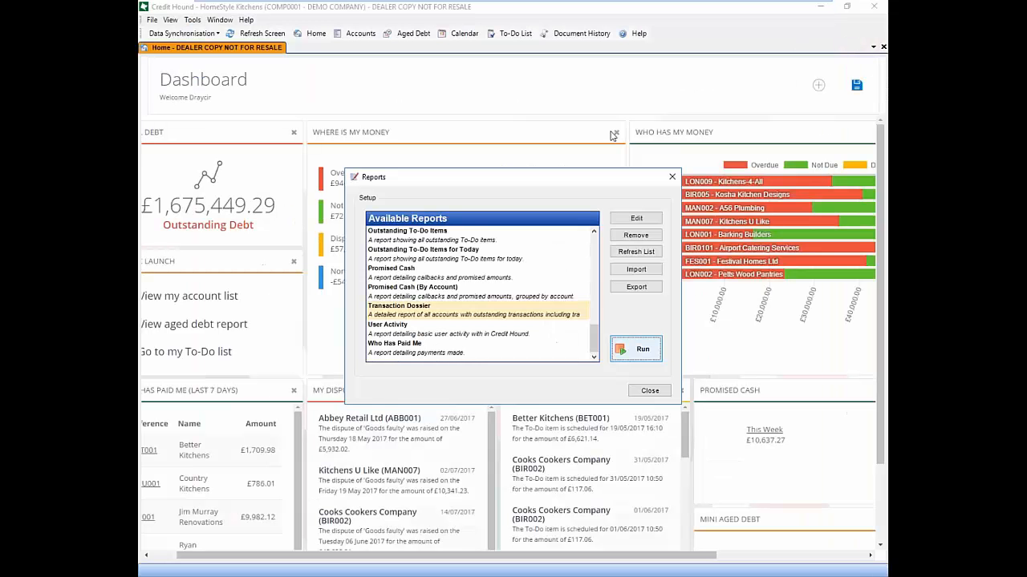
Close the Reports window and the Home dashboard tab
click(670, 178)
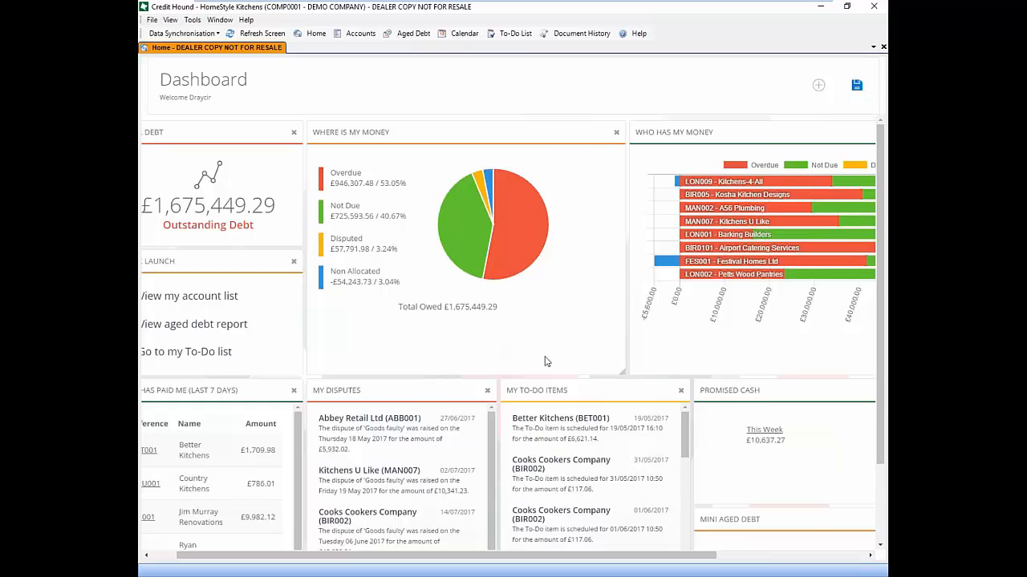
click(883, 47)
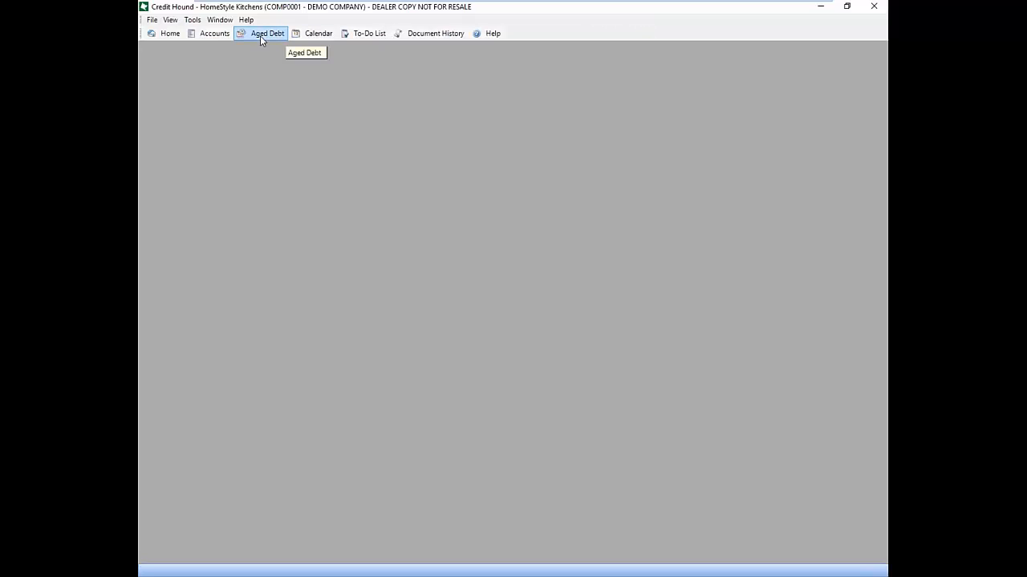
Open the Accounts List to bring up Festival Homes Ltd, with £56,209.12 chasable and £14,460.00 disputed
click(214, 35)
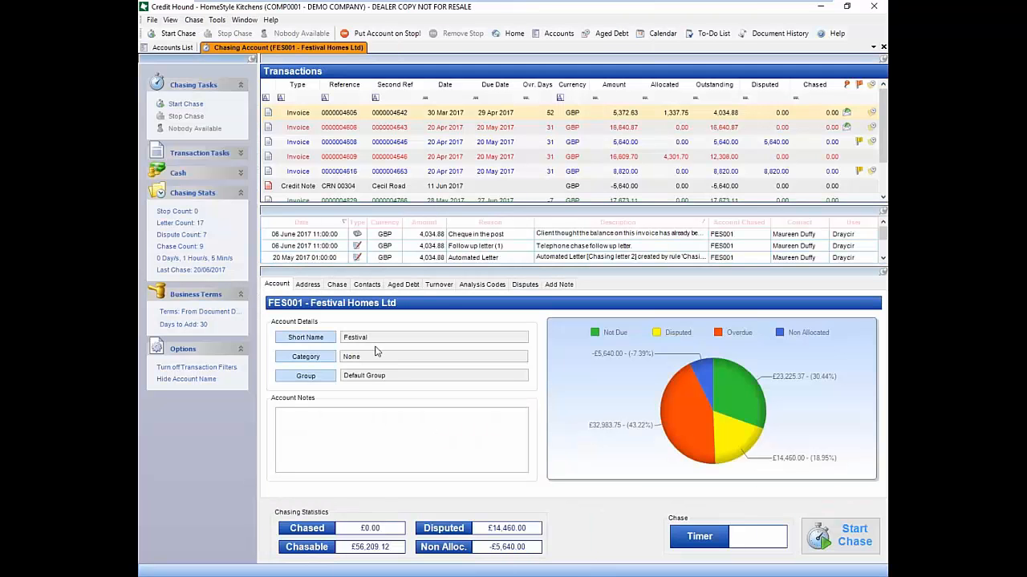
Add the note 'isdiu ahd asduhf uhf usd' to the £16,609.70 invoice, then close the Festival Homes Ltd account
click(557, 286)
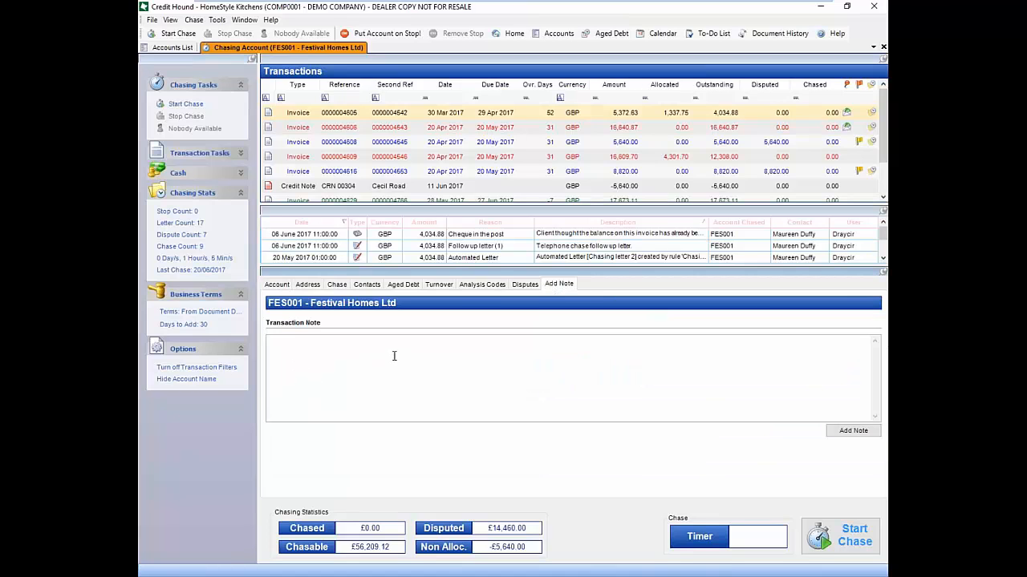
click(578, 158)
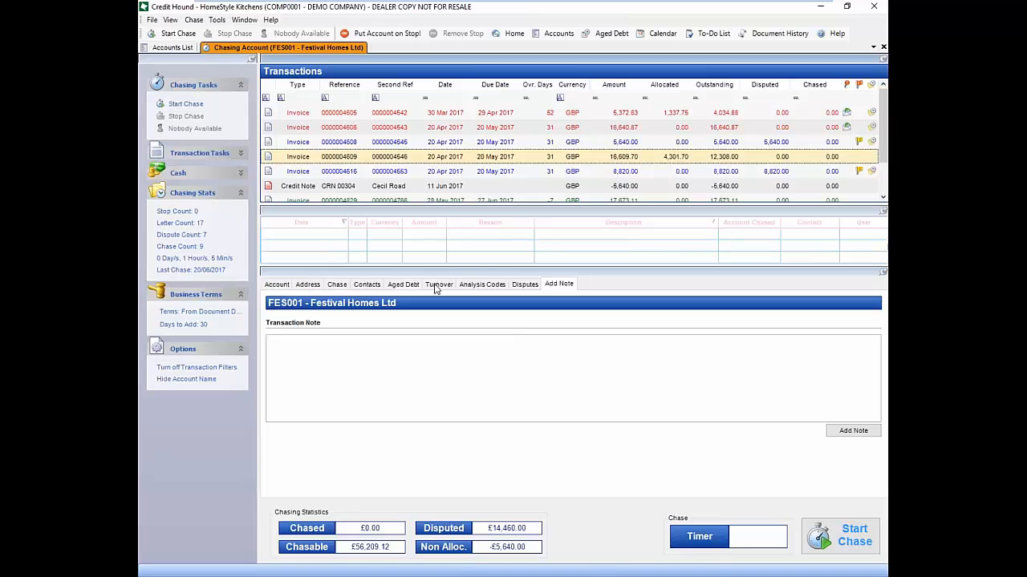
click(343, 354)
text(isdiu ahd asduhf uhf usd)
click(859, 434)
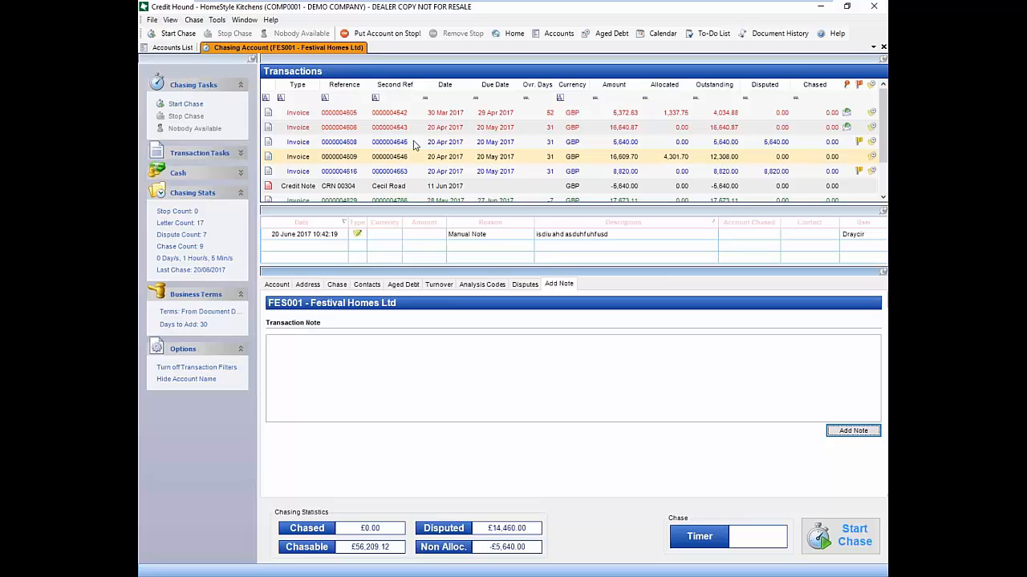
click(883, 47)
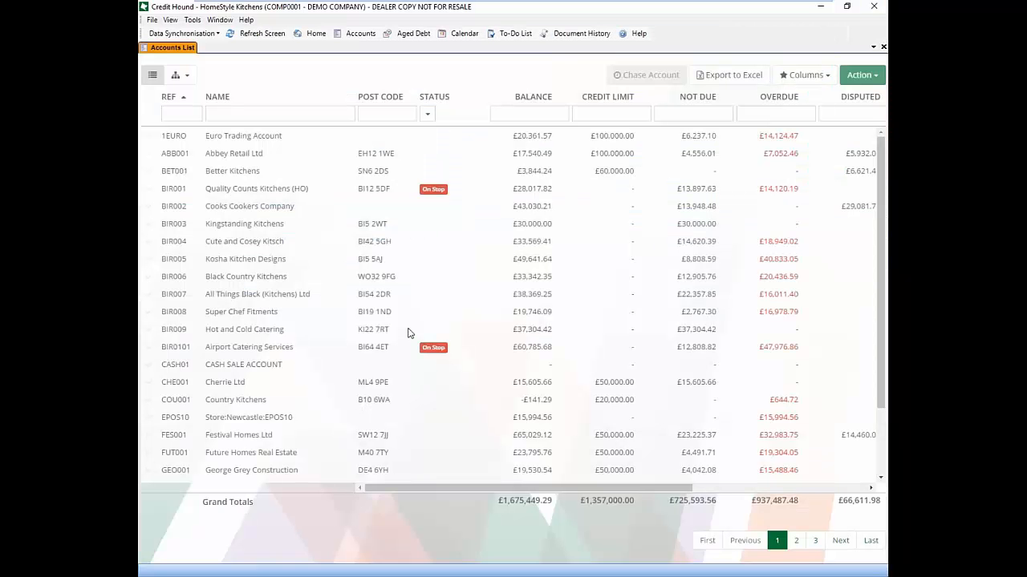